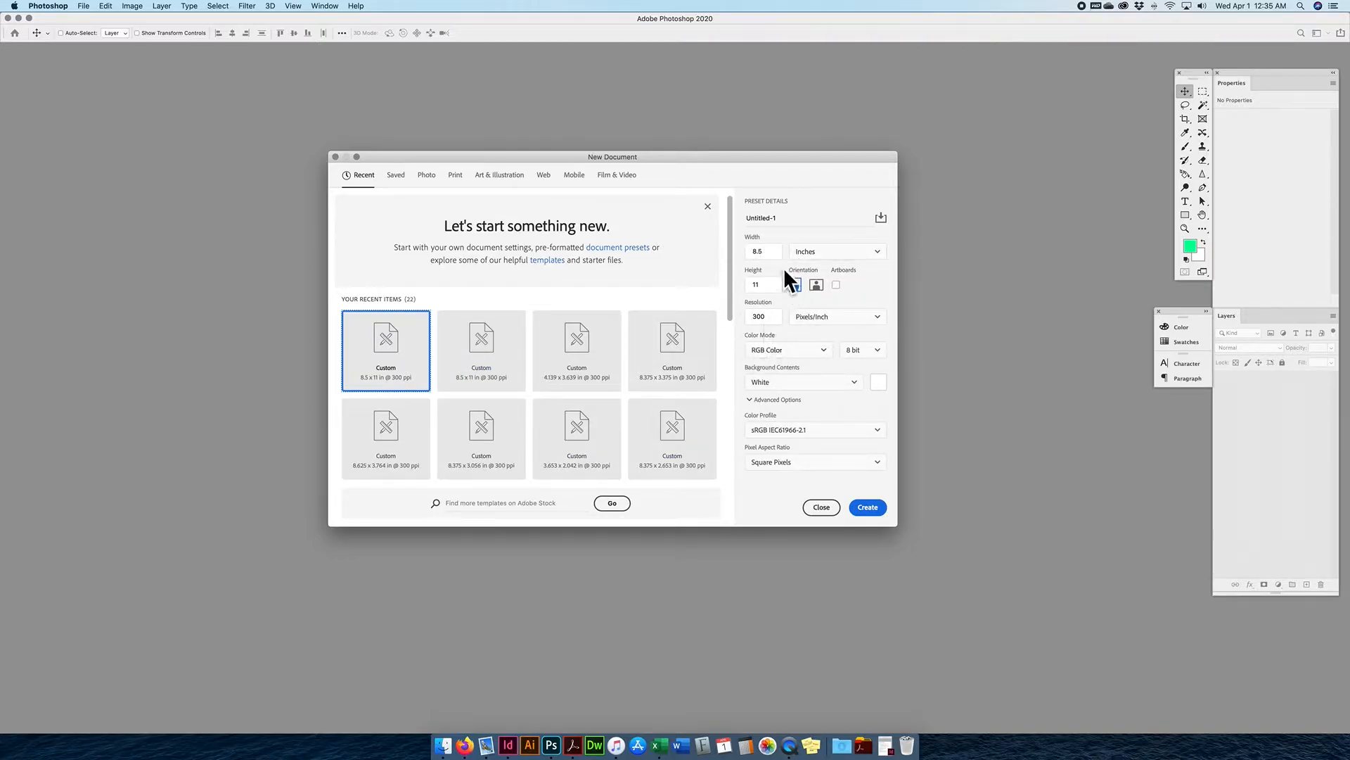
Create a new 8.5 x 11 inch document at 300 pixels/inch in CMYK Color mode with a white background
{"action": "left_click", "coordinate": [773, 352]}
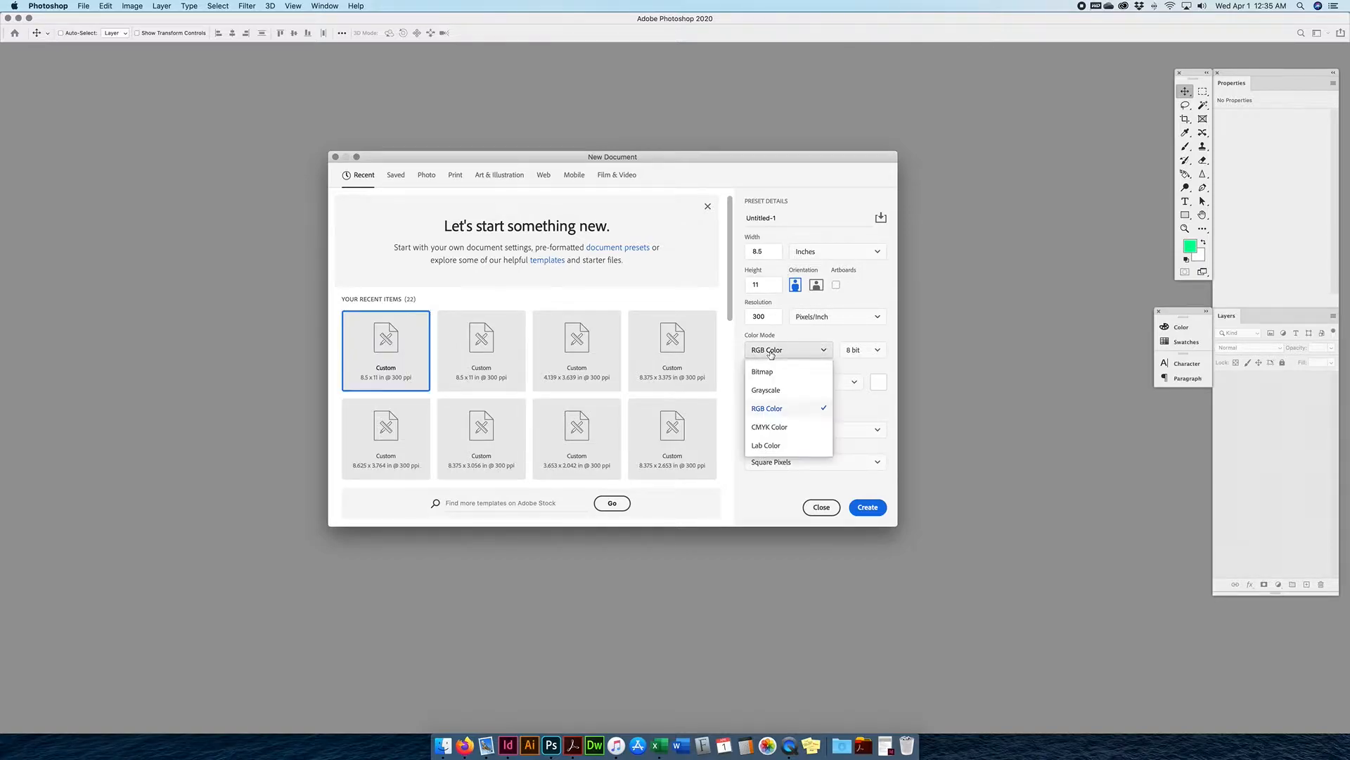
{"action": "left_click", "coordinate": [765, 407]}
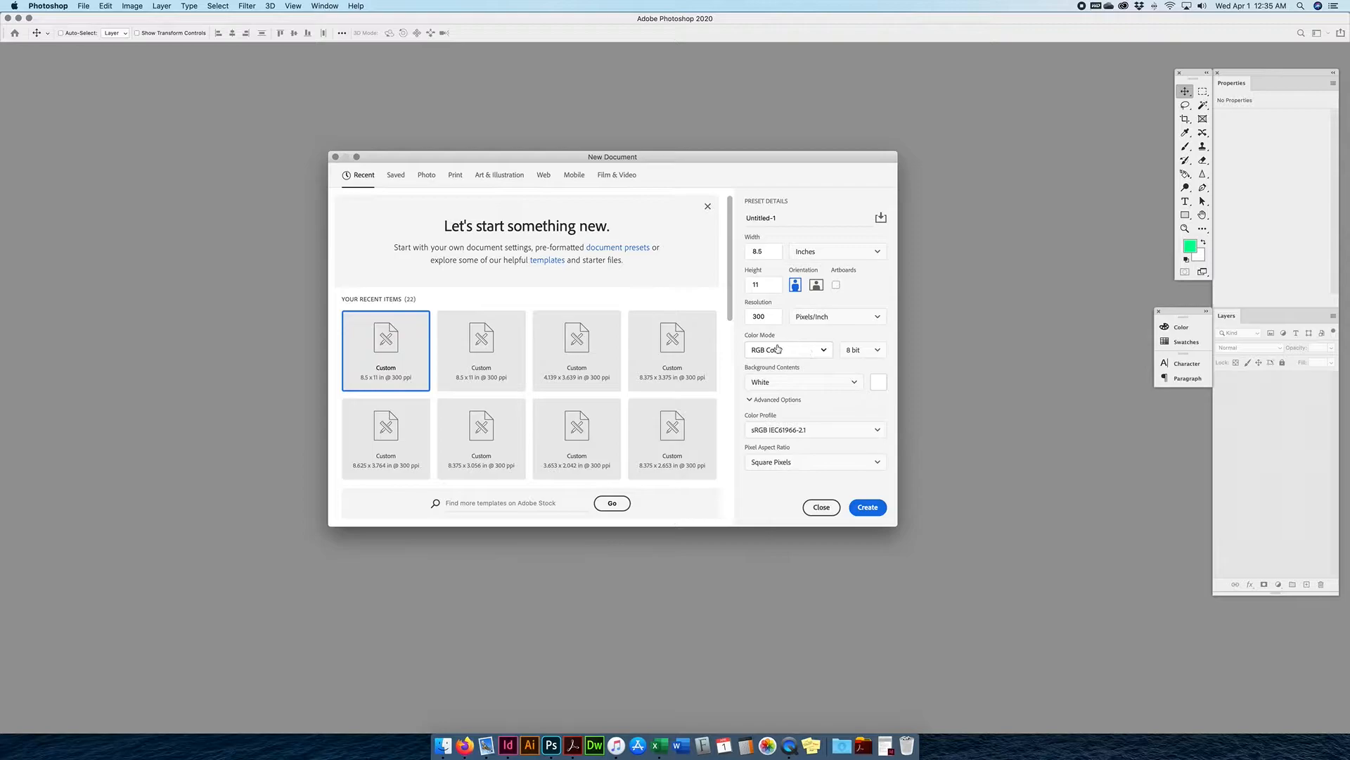
{"action": "left_click", "coordinate": [783, 347]}
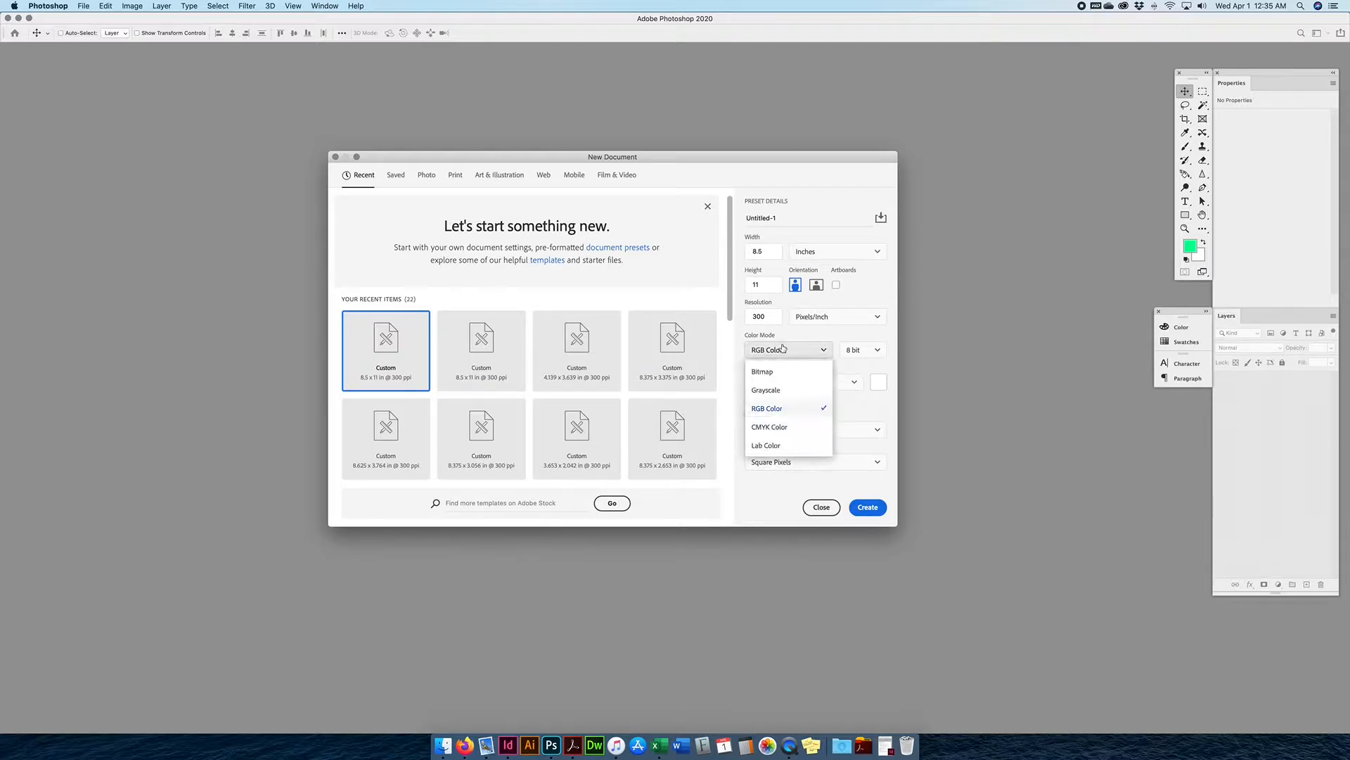
{"action": "left_click", "coordinate": [770, 426]}
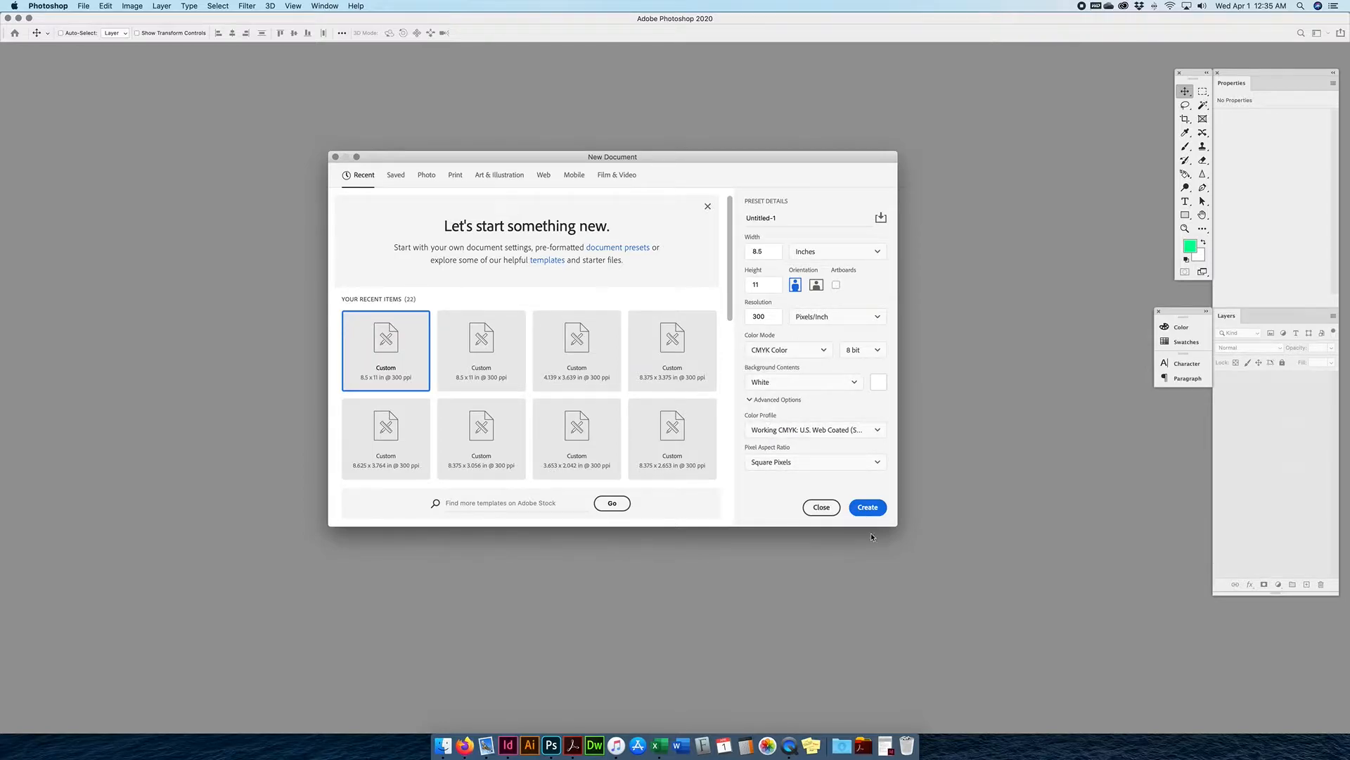
{"action": "left_click", "coordinate": [868, 509]}
Convert the document from CMYK to RGB Color mode, checking which 3D commands are available before and after the conversion
{"action": "left_click", "coordinate": [273, 6]}
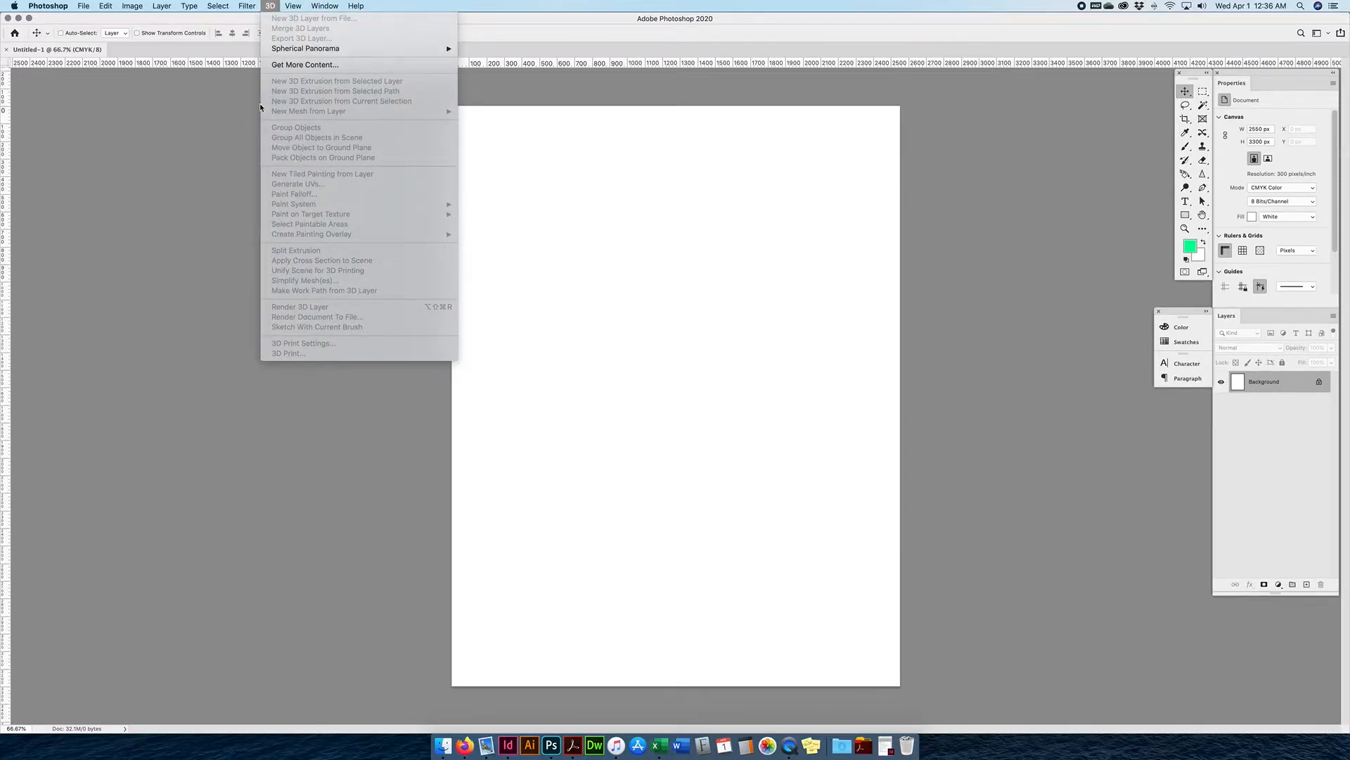
{"action": "left_click", "coordinate": [226, 98]}
{"action": "left_click", "coordinate": [133, 5]}
{"action": "mouse_move", "coordinate": [148, 18]}
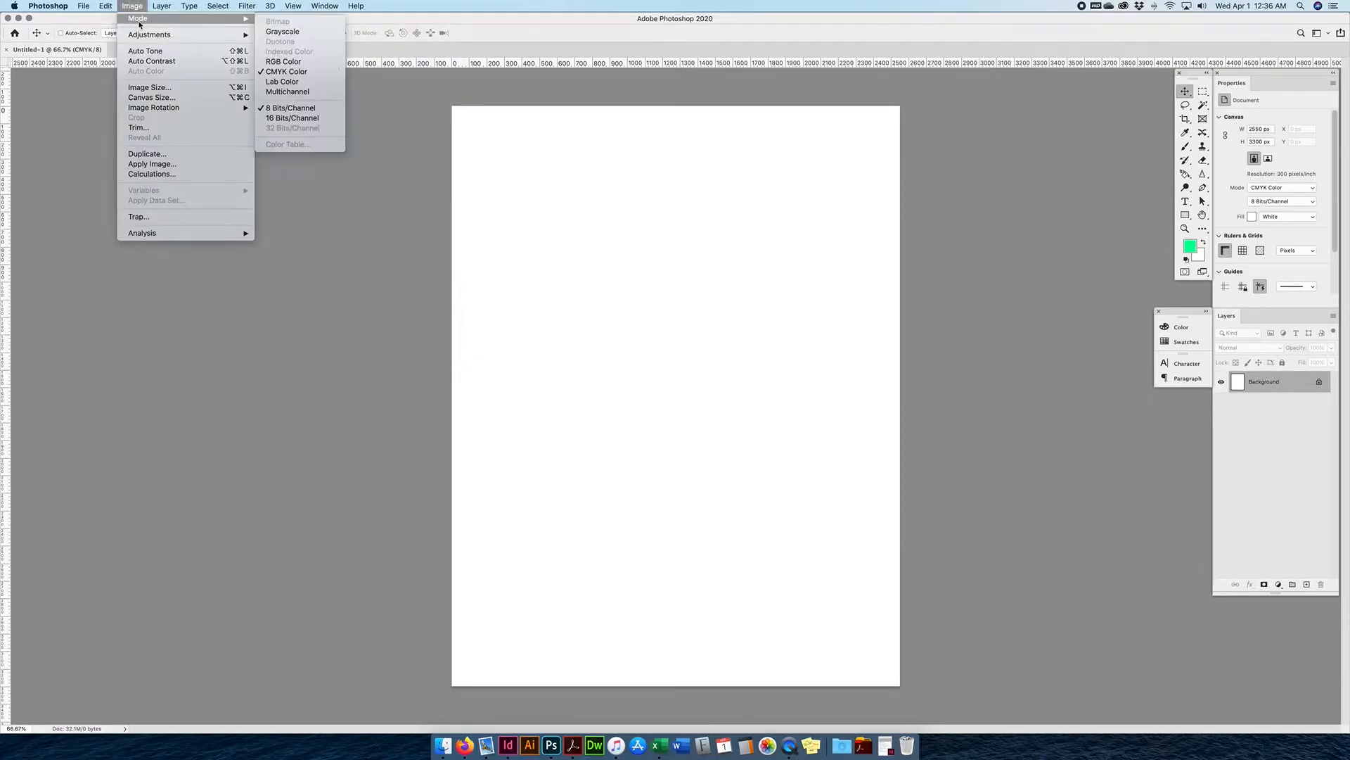
{"action": "left_click", "coordinate": [283, 64]}
{"action": "left_click", "coordinate": [272, 7]}
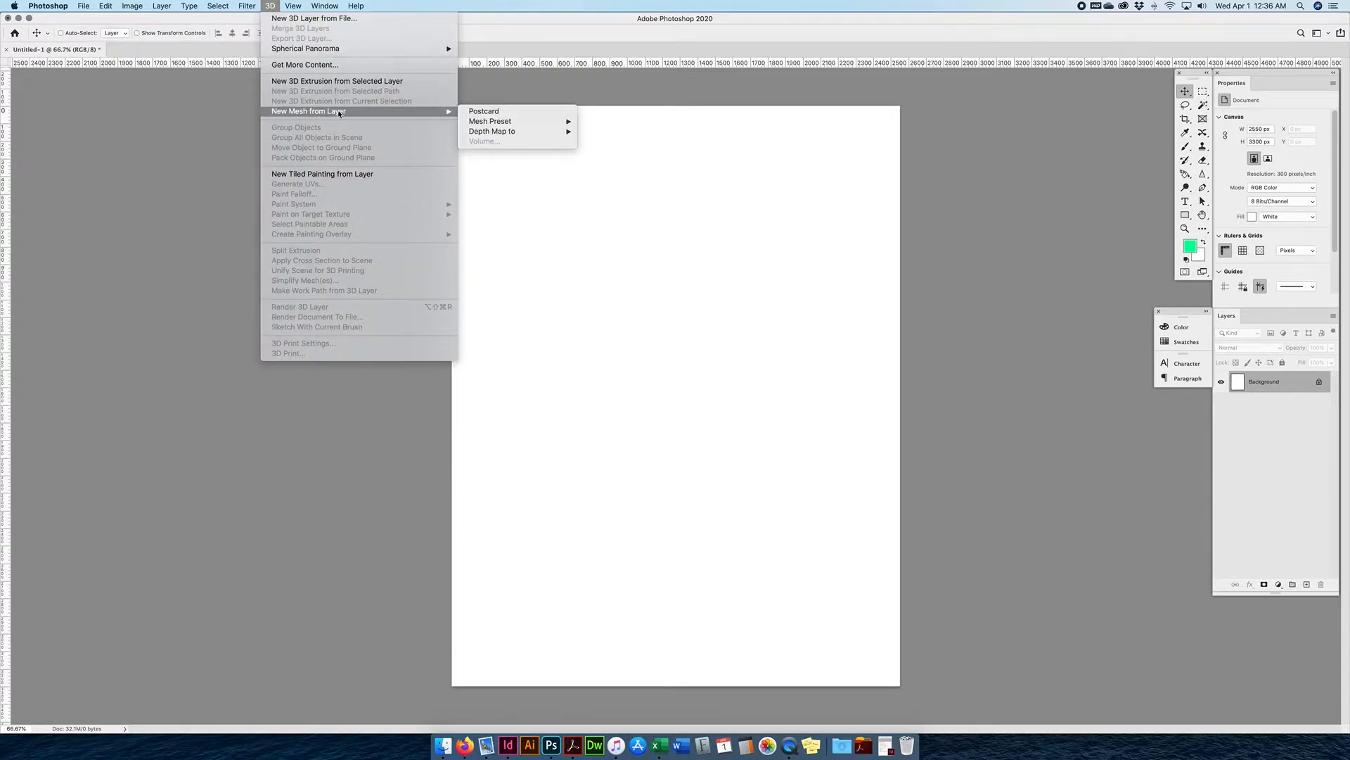
{"action": "left_click", "coordinate": [661, 190]}
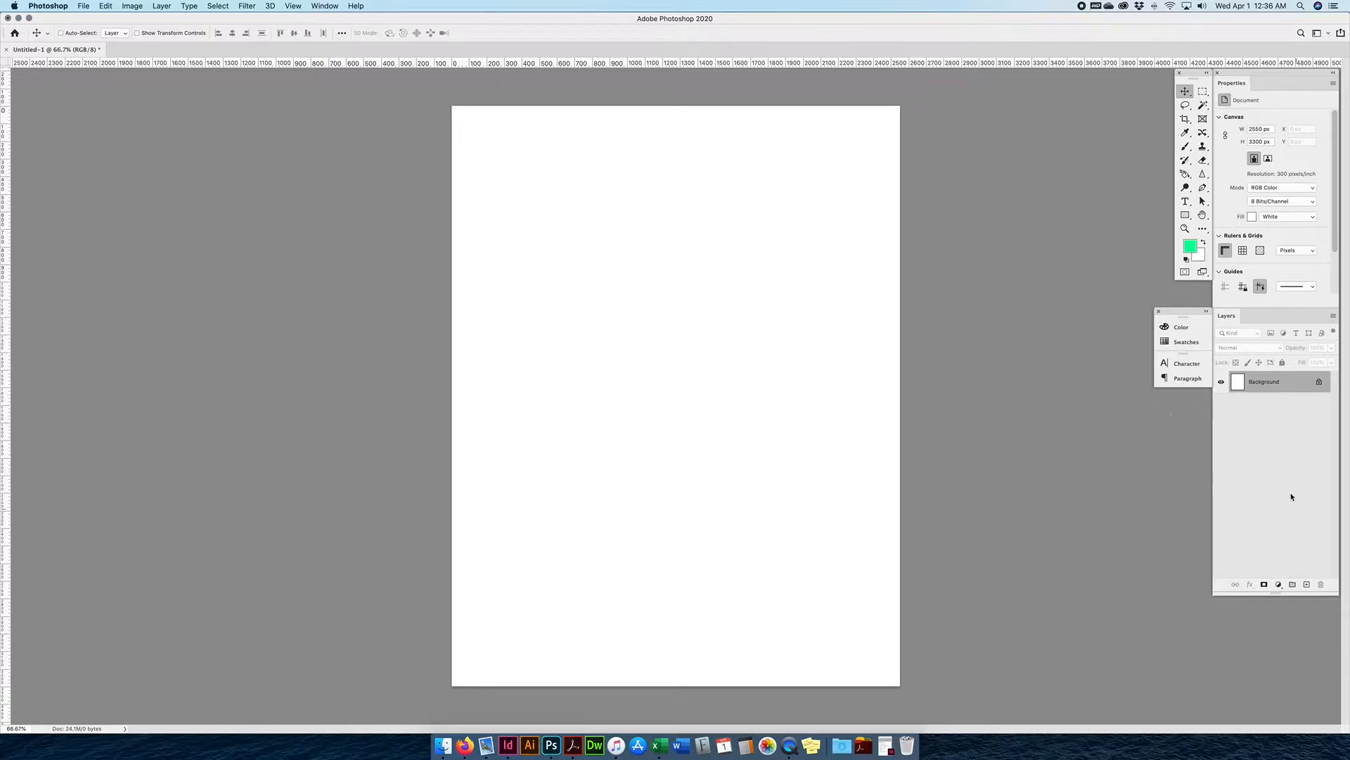
Show the 3D panel, place it just beside the canvas, and compare its options with the 3D commands
{"action": "left_click", "coordinate": [305, 6]}
{"action": "left_click", "coordinate": [344, 73]}
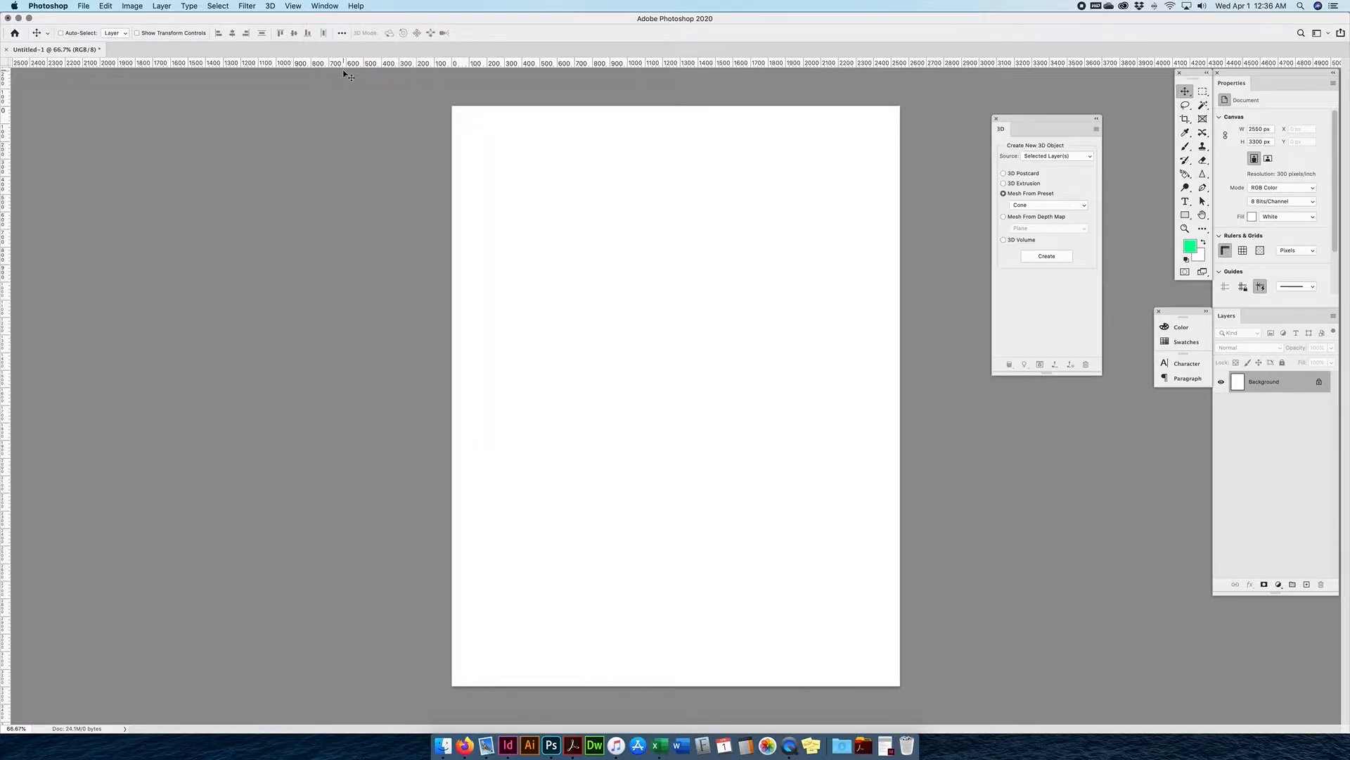
{"action": "left_click_drag", "start_coordinate": [1048, 121], "coordinate": [1010, 112]}
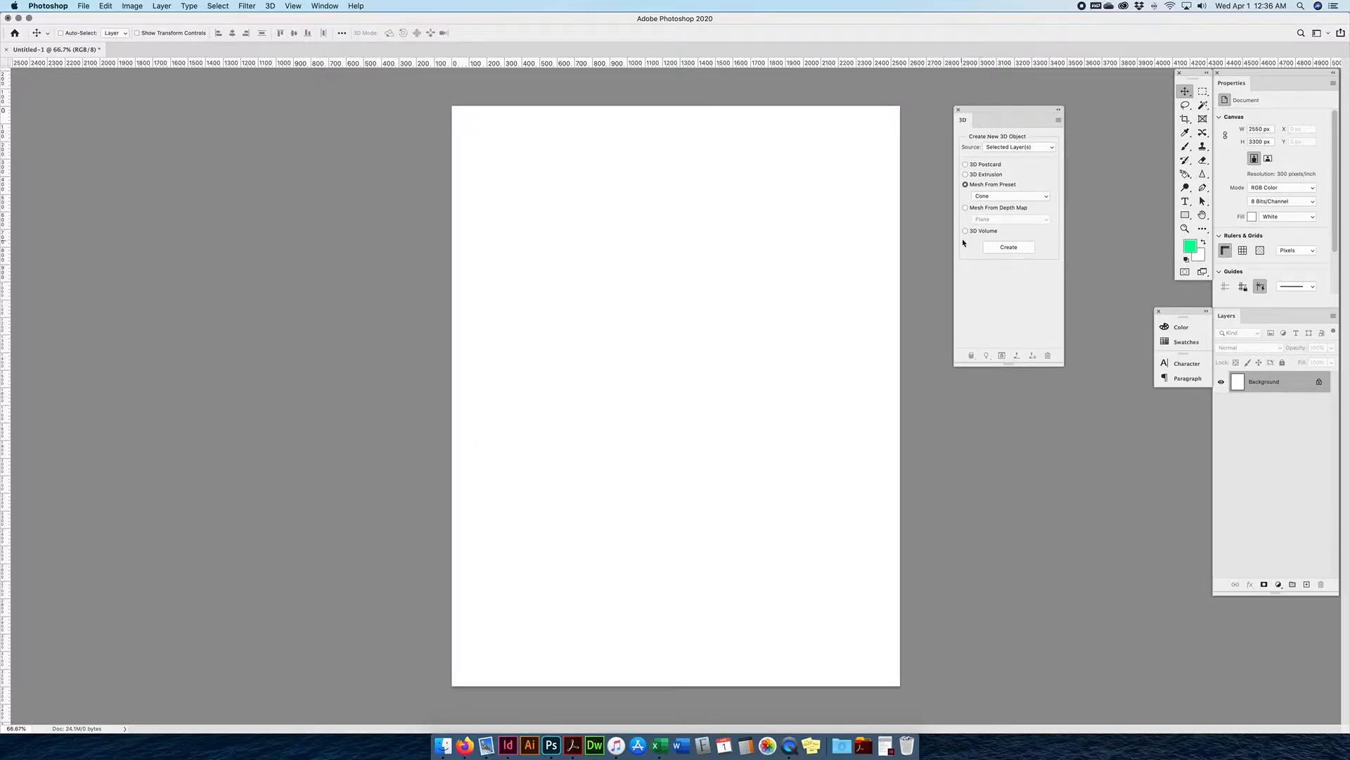
{"action": "left_click", "coordinate": [270, 6]}
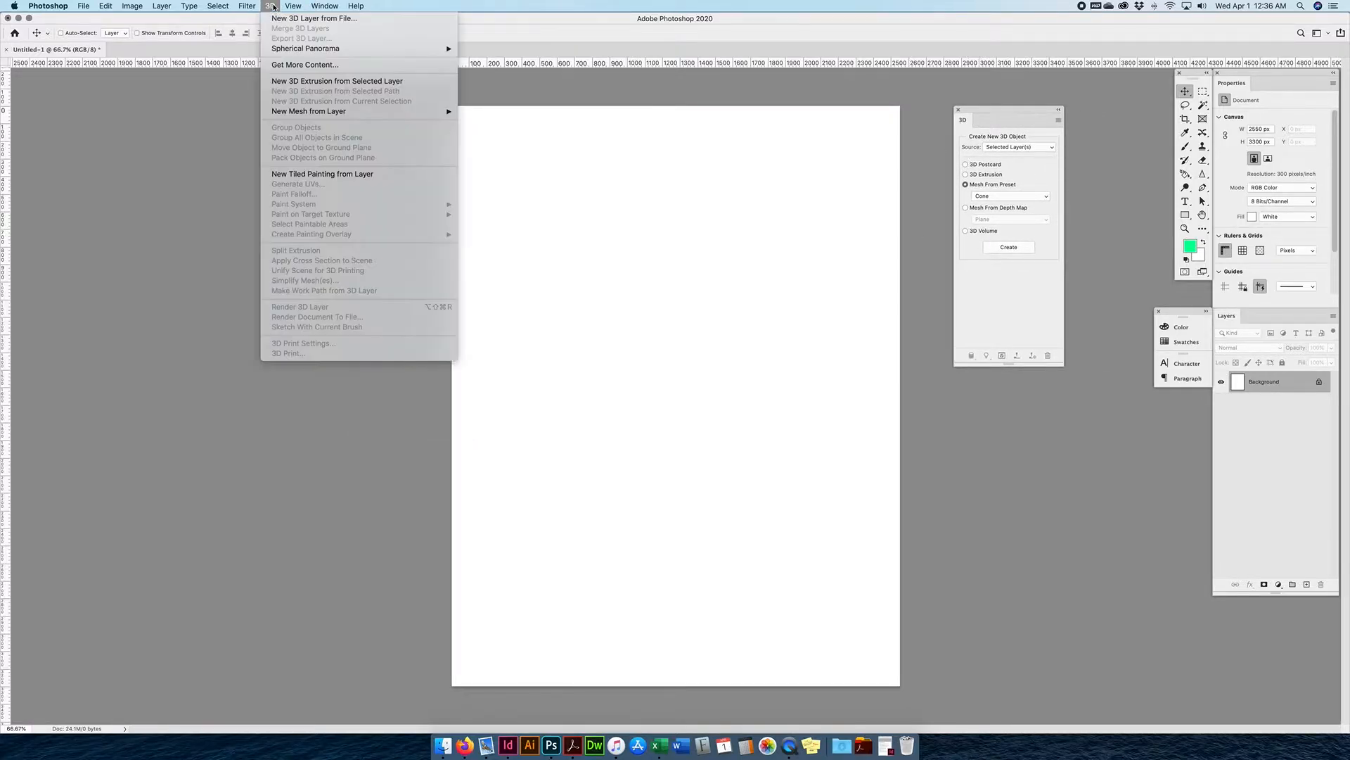
{"action": "left_click", "coordinate": [519, 309]}
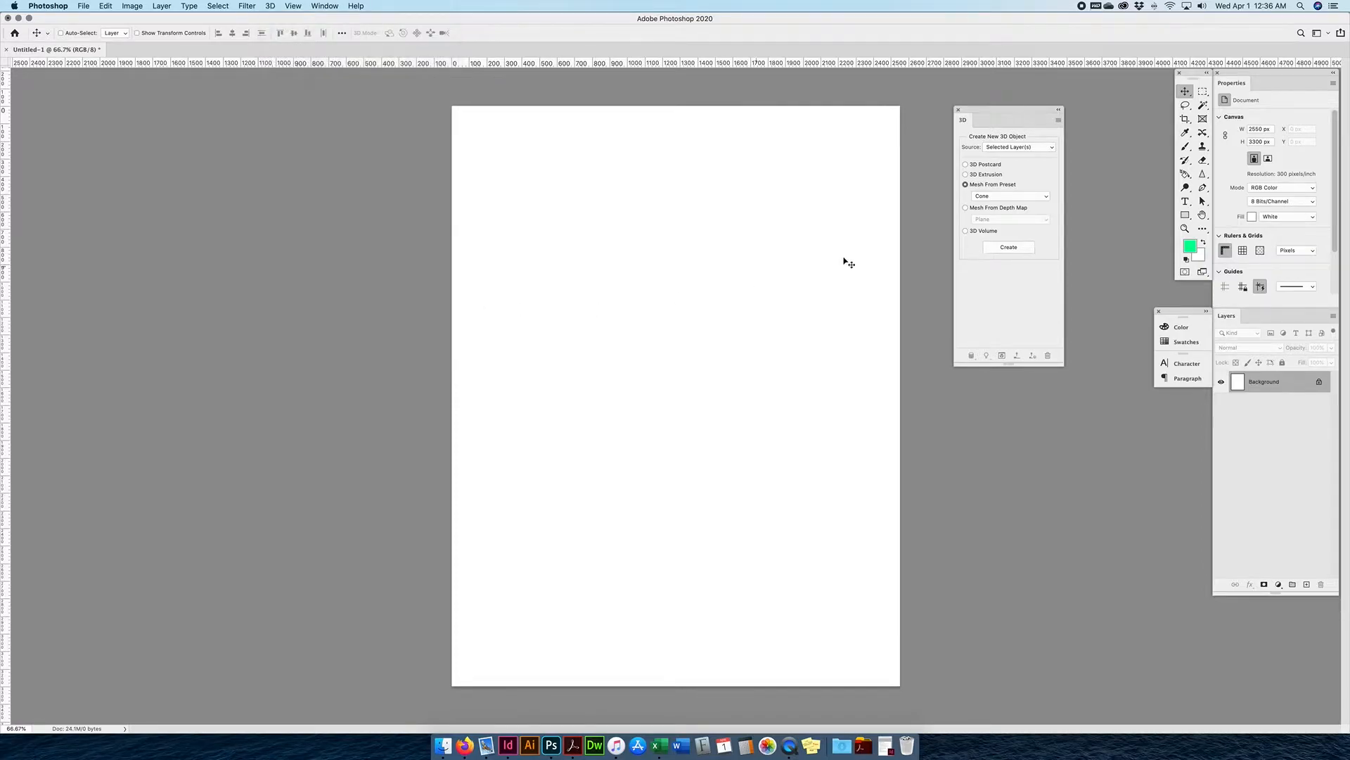
Add a new empty layer and turn it into a 3D object with the Cone mesh preset
{"action": "left_click", "coordinate": [1307, 585]}
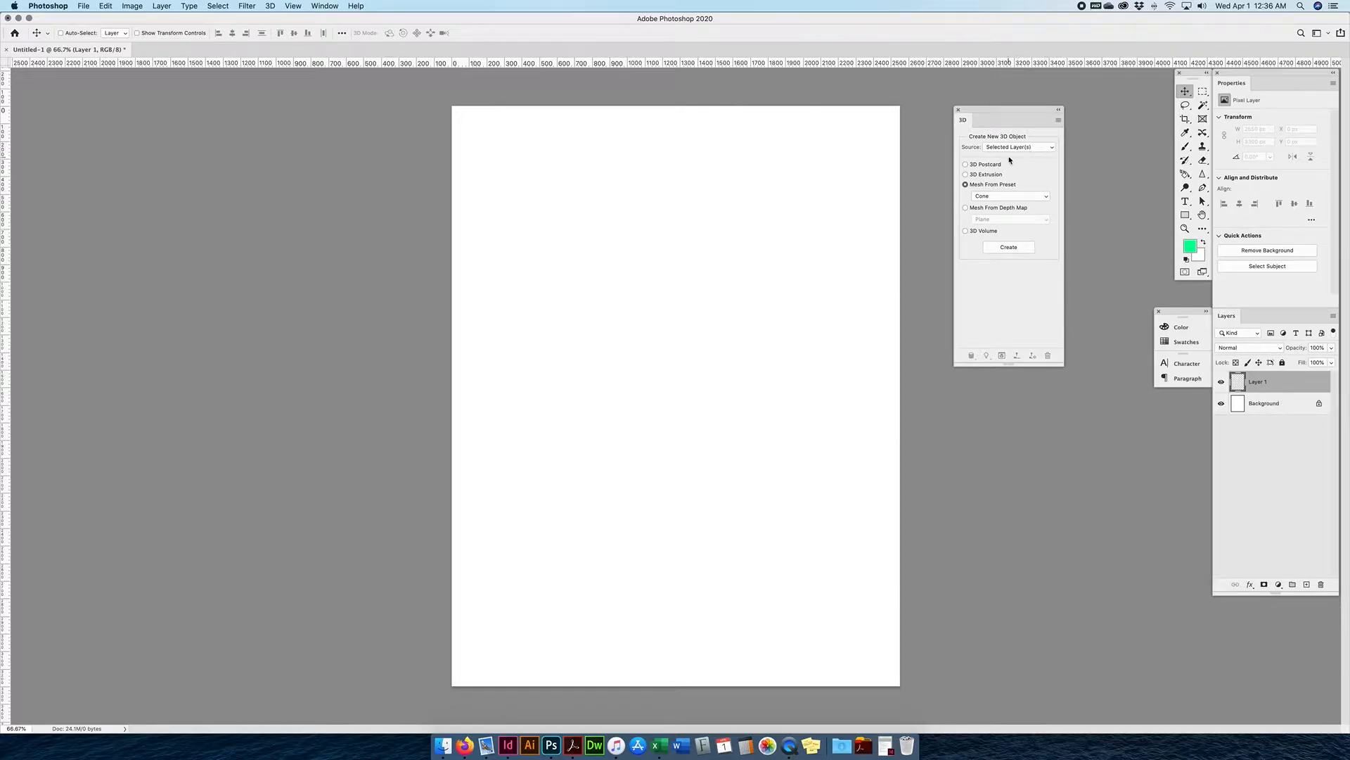
{"action": "left_click", "coordinate": [1000, 195]}
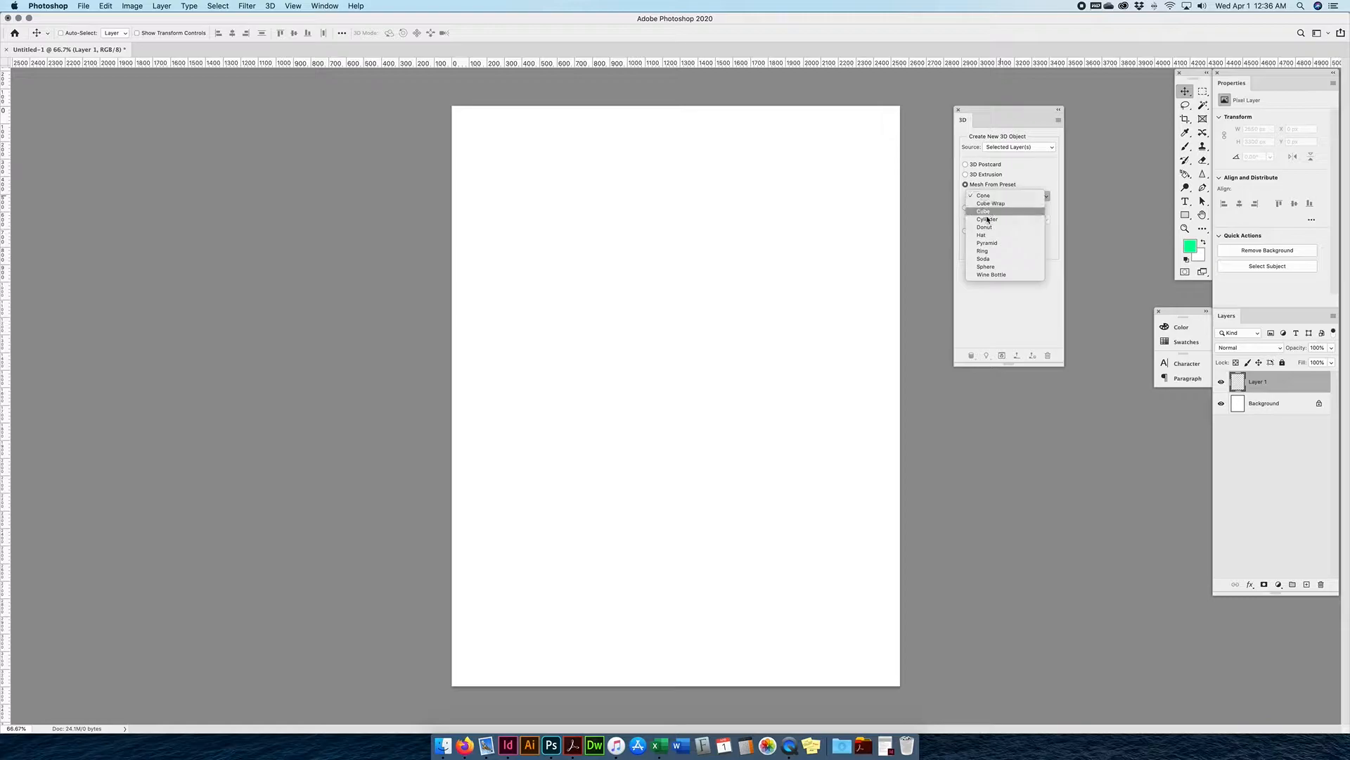
{"action": "left_click", "coordinate": [1025, 178]}
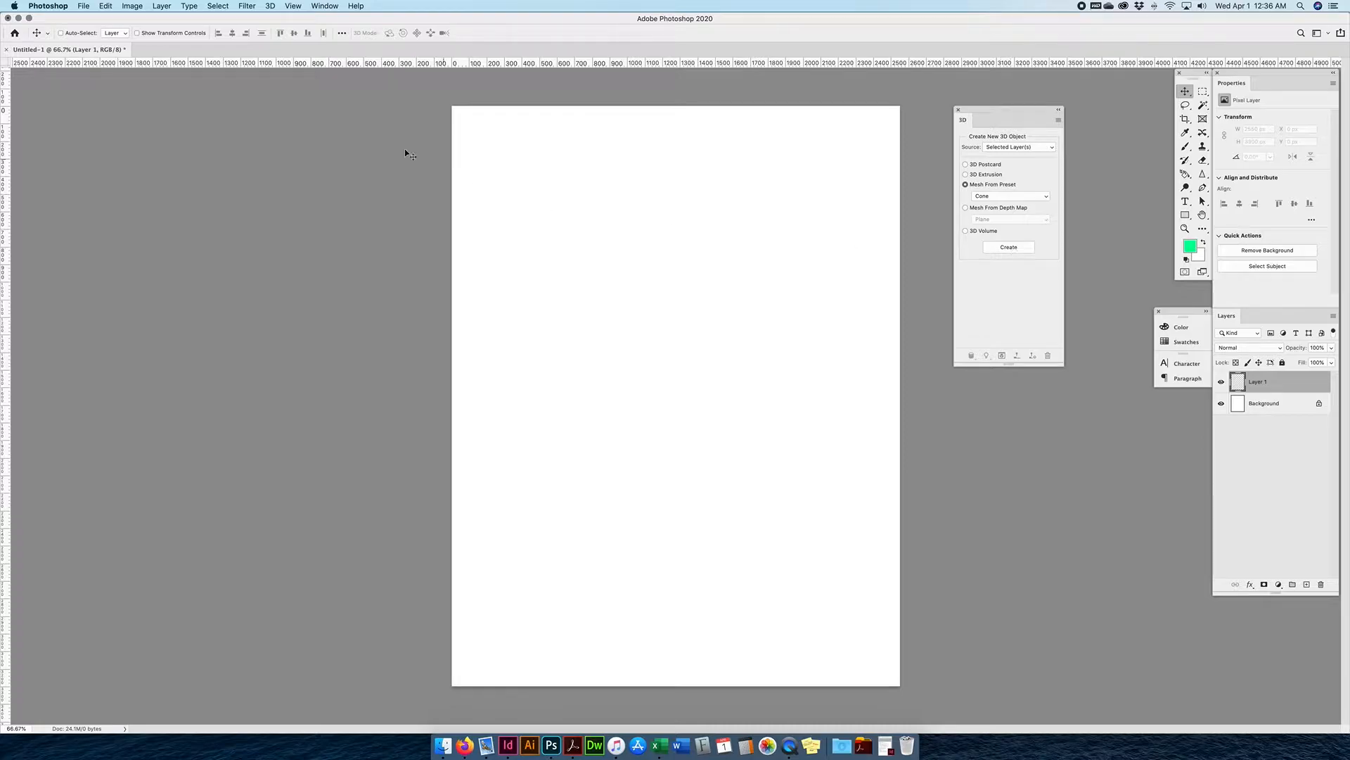
{"action": "left_click", "coordinate": [270, 6]}
{"action": "mouse_move", "coordinate": [311, 112]}
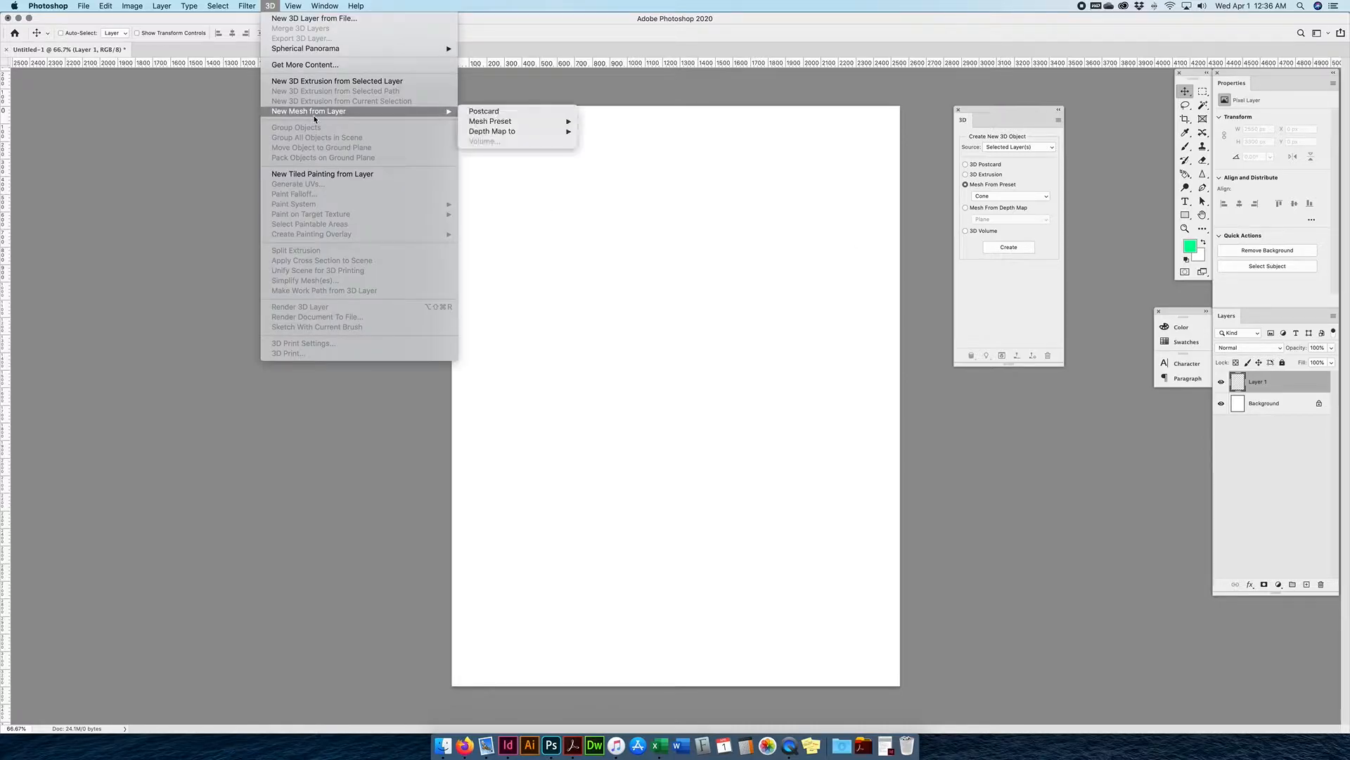
{"action": "mouse_move", "coordinate": [507, 123]}
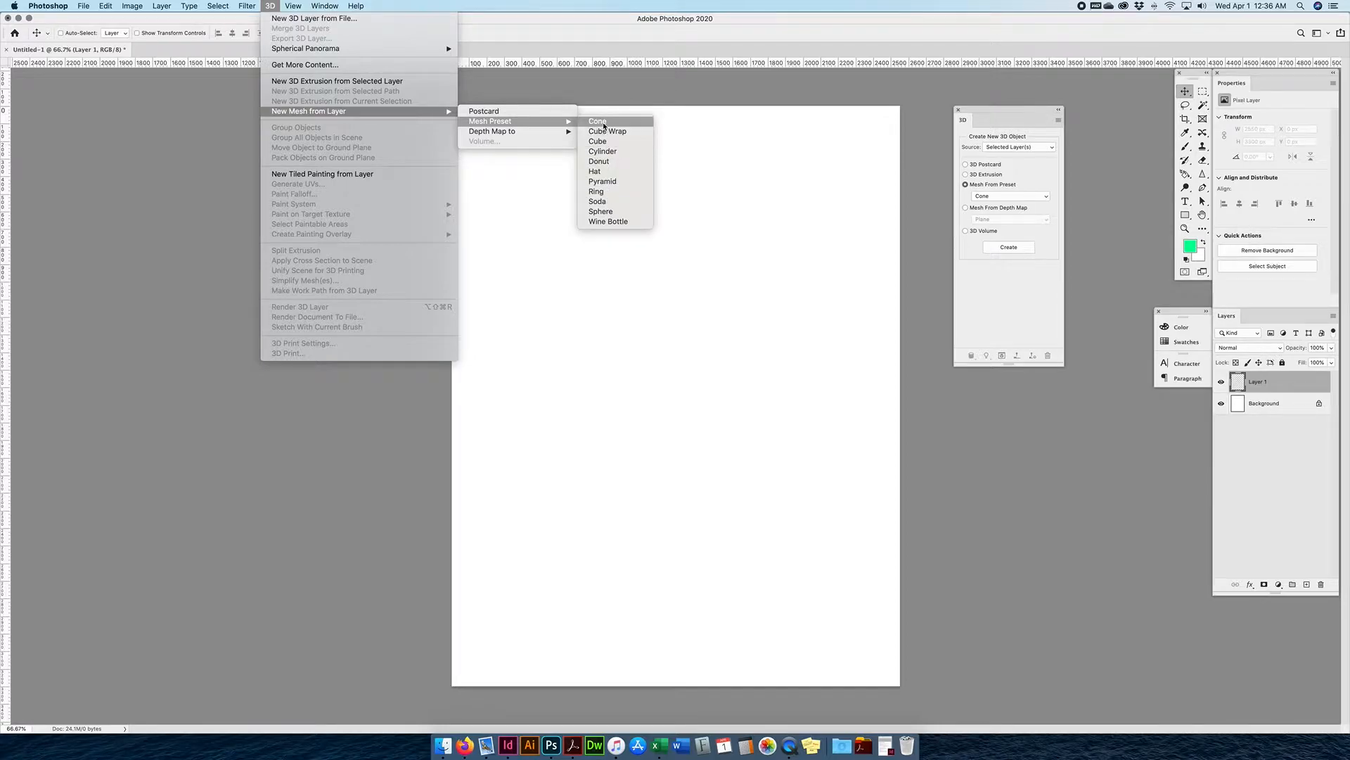
{"action": "left_click", "coordinate": [598, 121]}
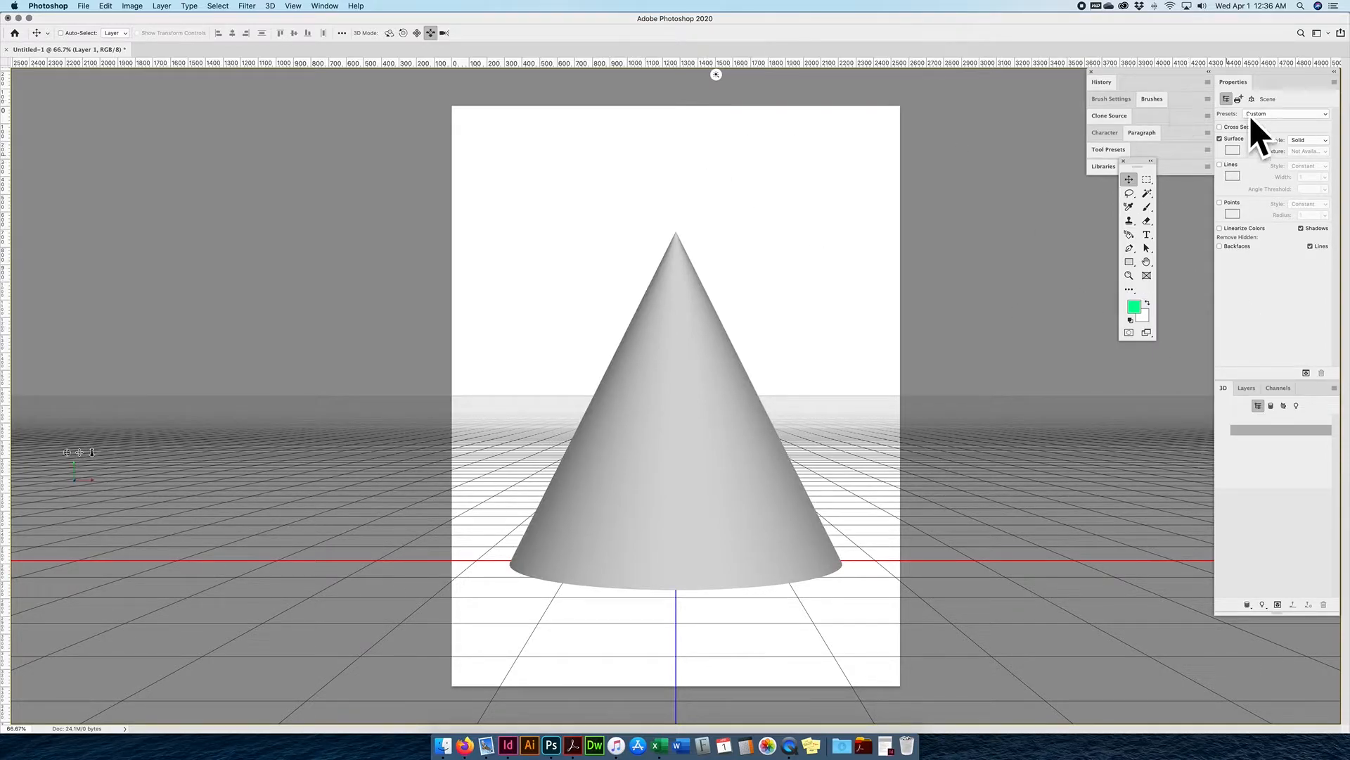
Move the tools clear of the canvas and examine the properties of the Environment, Scene, Current View and Cone entries
{"action": "left_click_drag", "start_coordinate": [1137, 164], "coordinate": [1194, 183]}
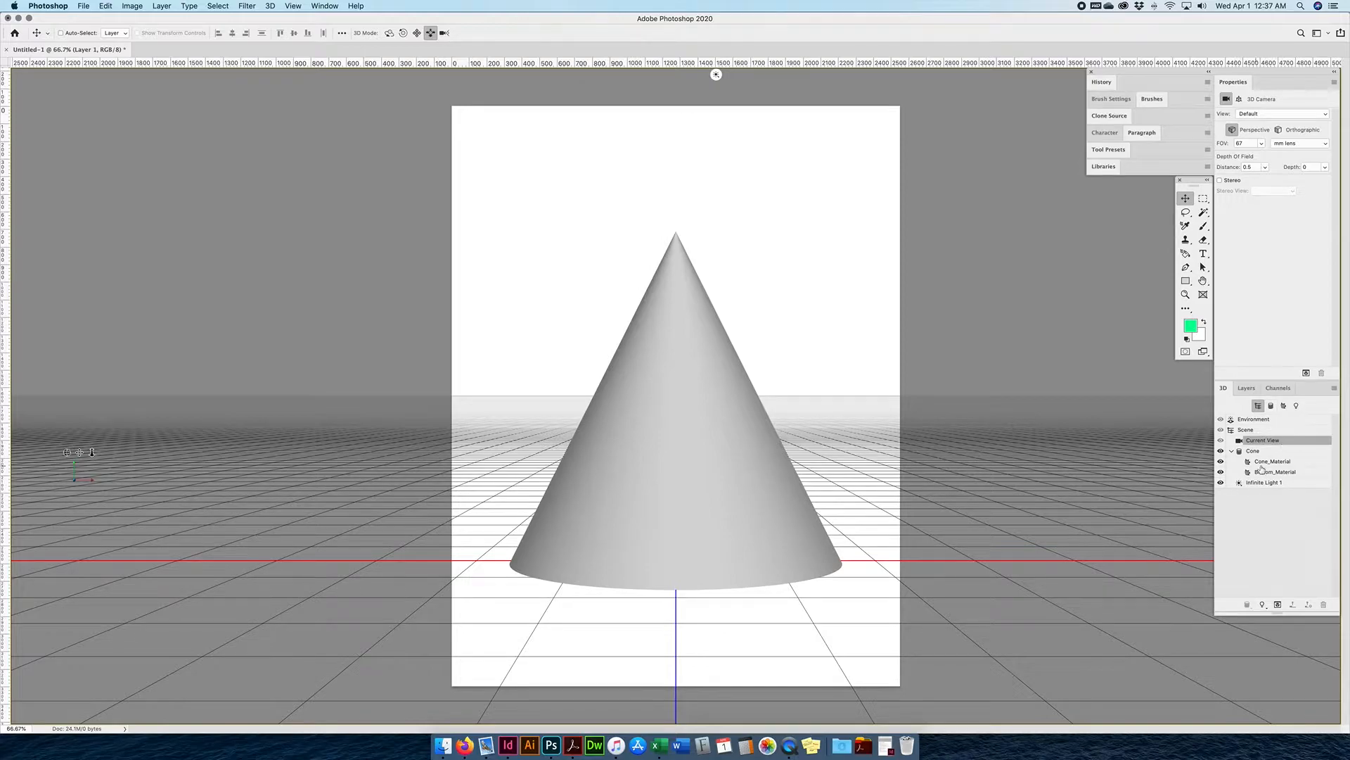
{"action": "left_click", "coordinate": [1276, 420]}
{"action": "left_click", "coordinate": [1271, 430]}
{"action": "left_click", "coordinate": [1270, 440]}
{"action": "left_click", "coordinate": [1265, 451]}
{"action": "left_click", "coordinate": [1232, 451]}
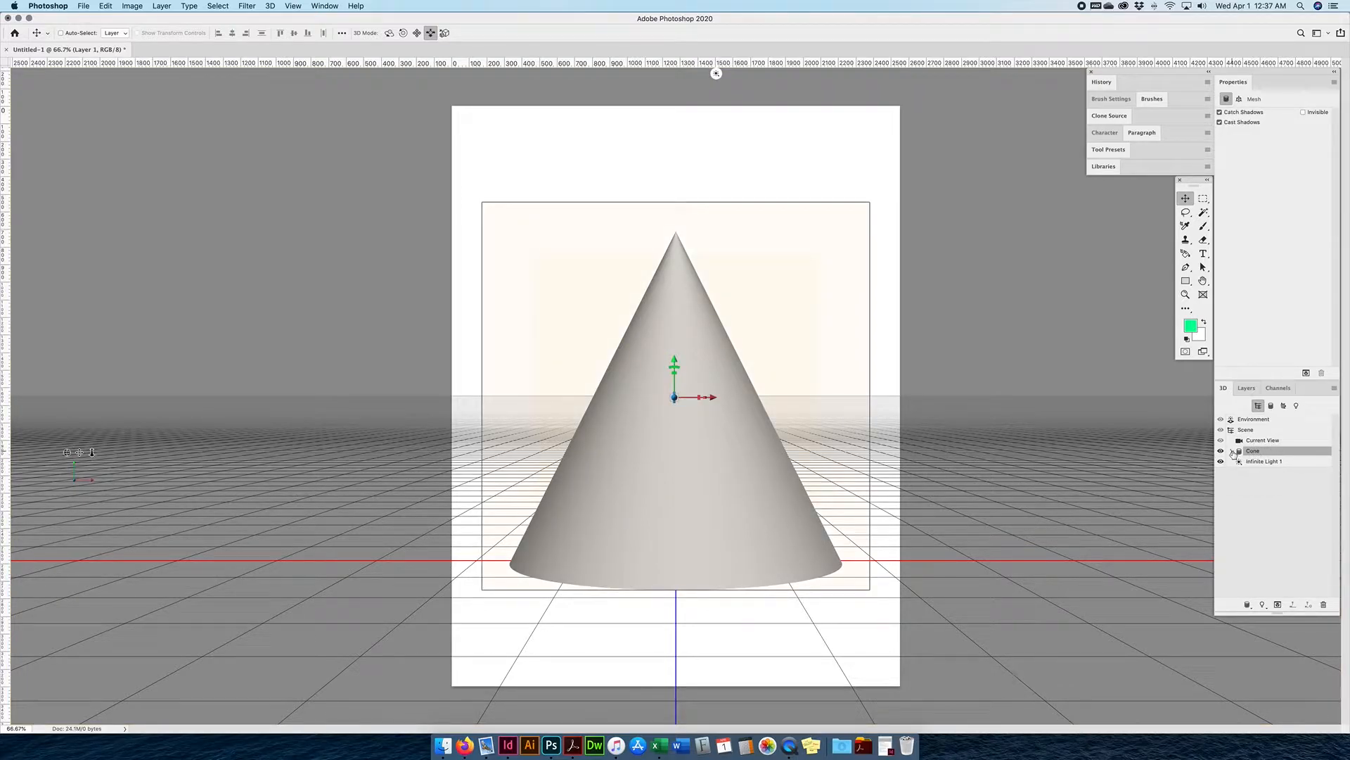
{"action": "left_click", "coordinate": [1232, 451]}
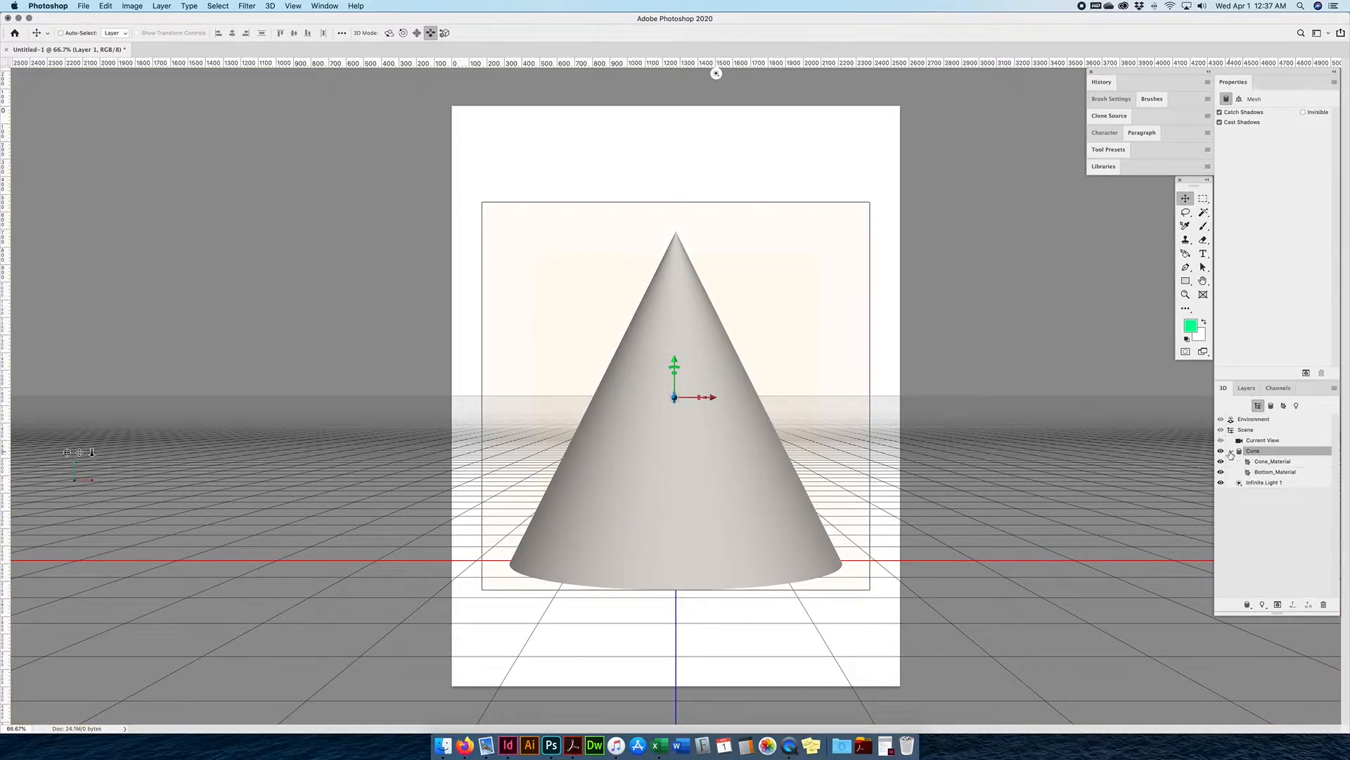
{"action": "left_click", "coordinate": [1252, 422]}
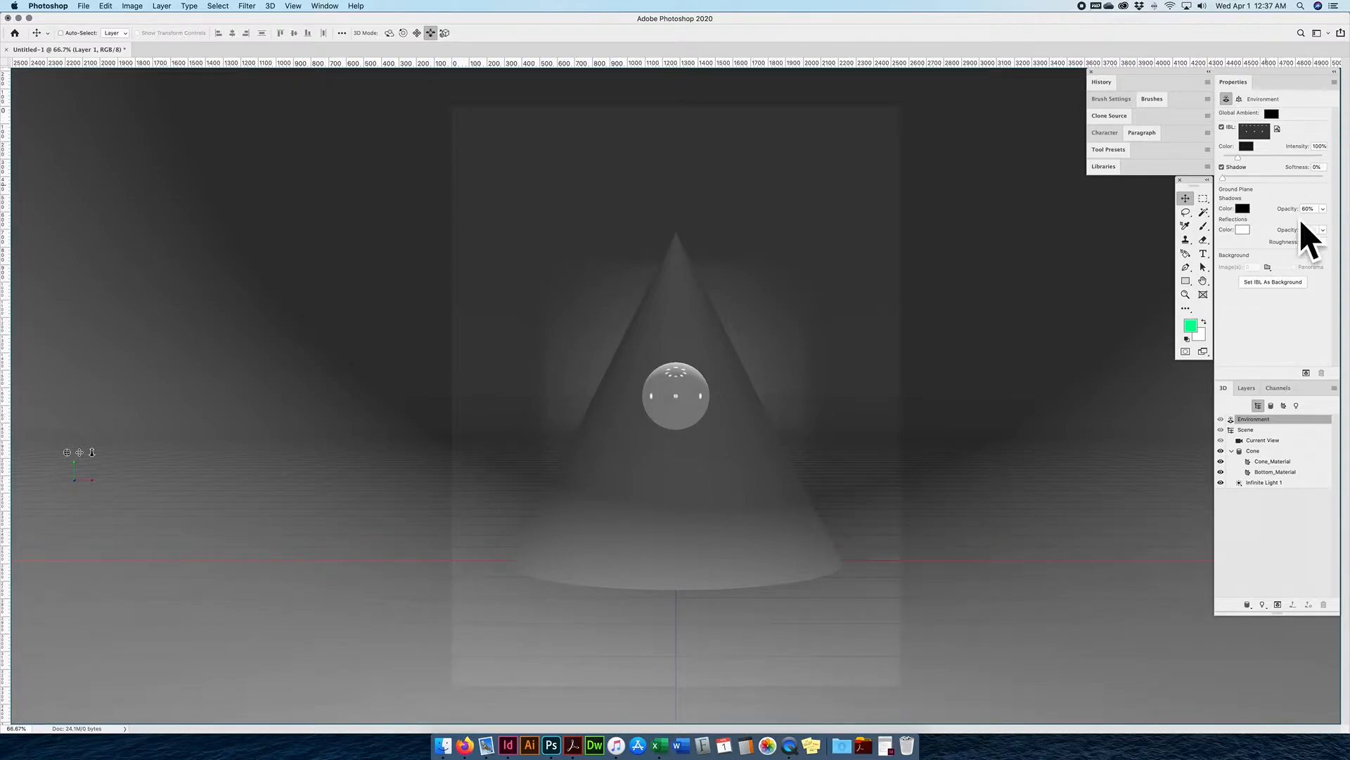
Try the Shaded Illustration and Sketch Scattered render presets on the scene, and return to the Default preset
{"action": "left_click", "coordinate": [1266, 433]}
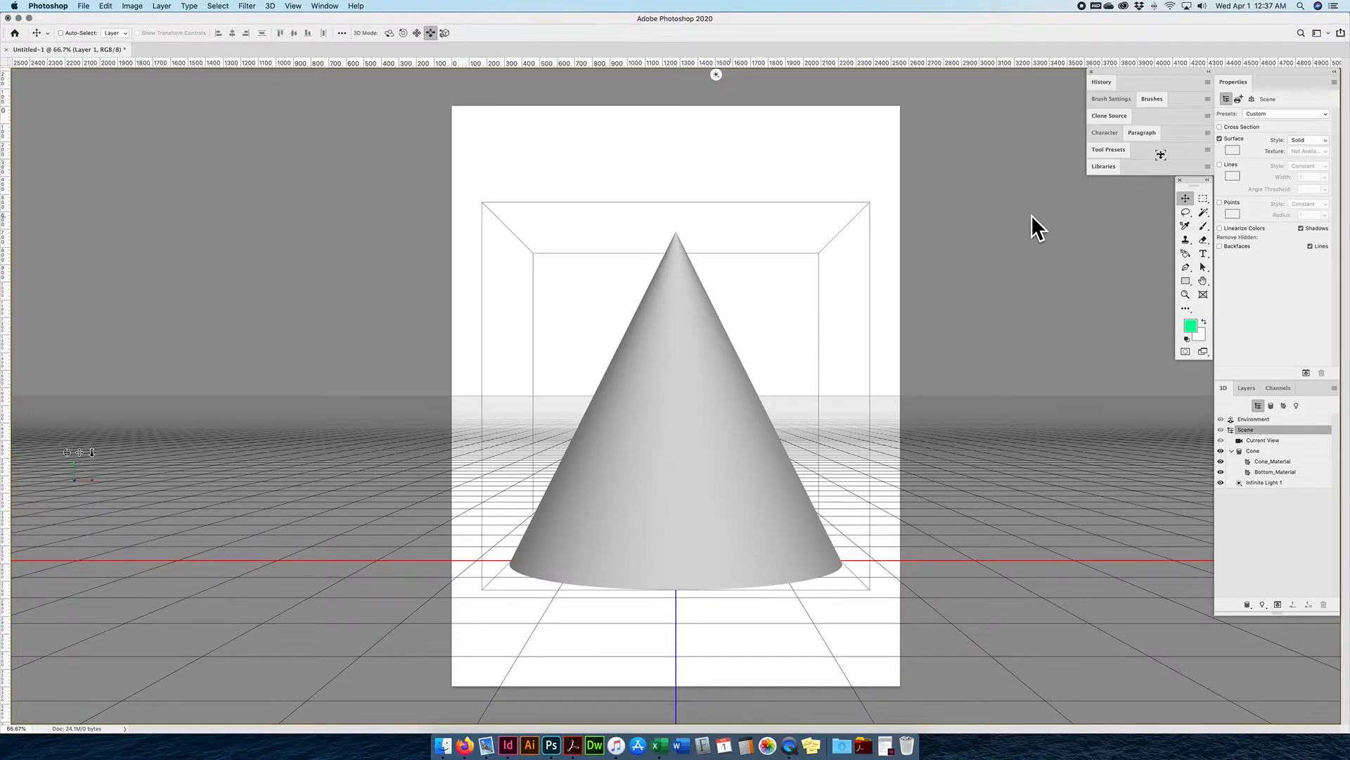
{"action": "left_click", "coordinate": [1261, 115]}
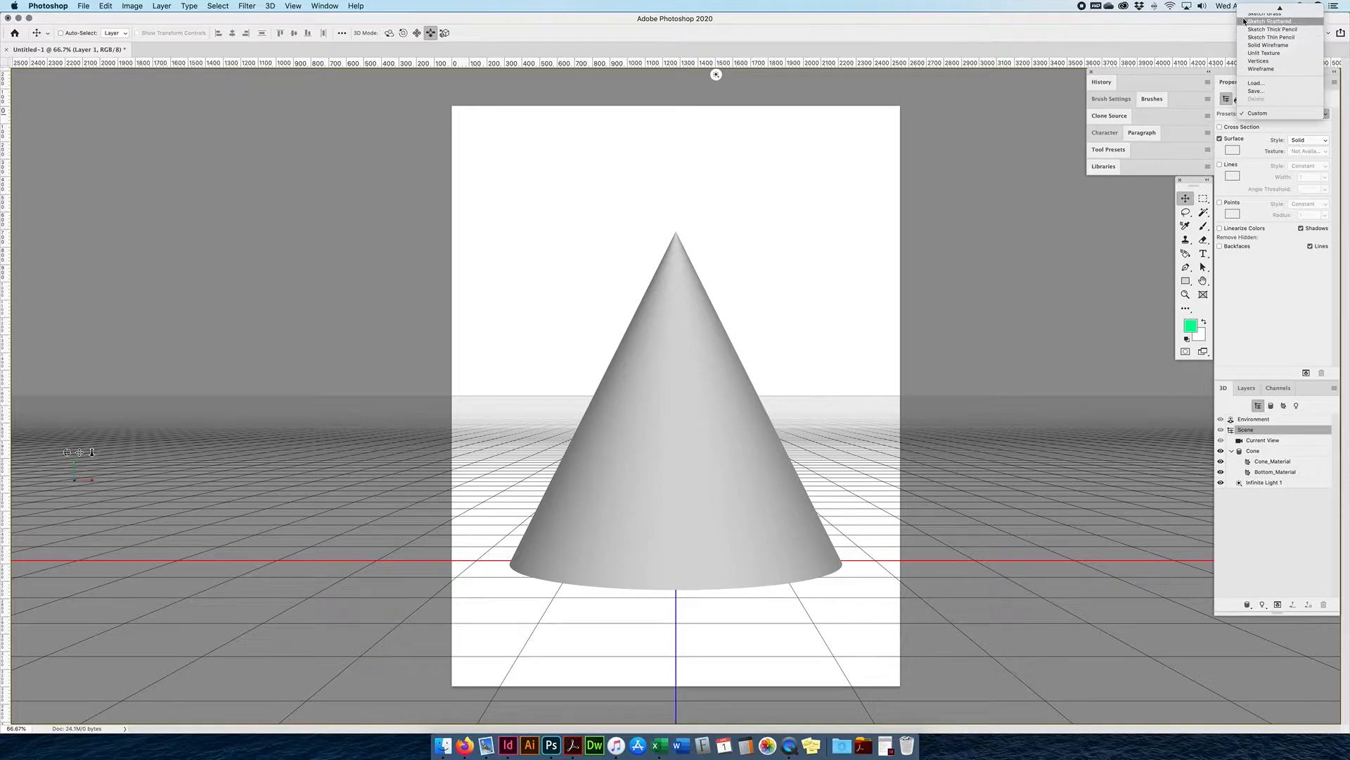
{"action": "mouse_move", "coordinate": [1280, 9]}
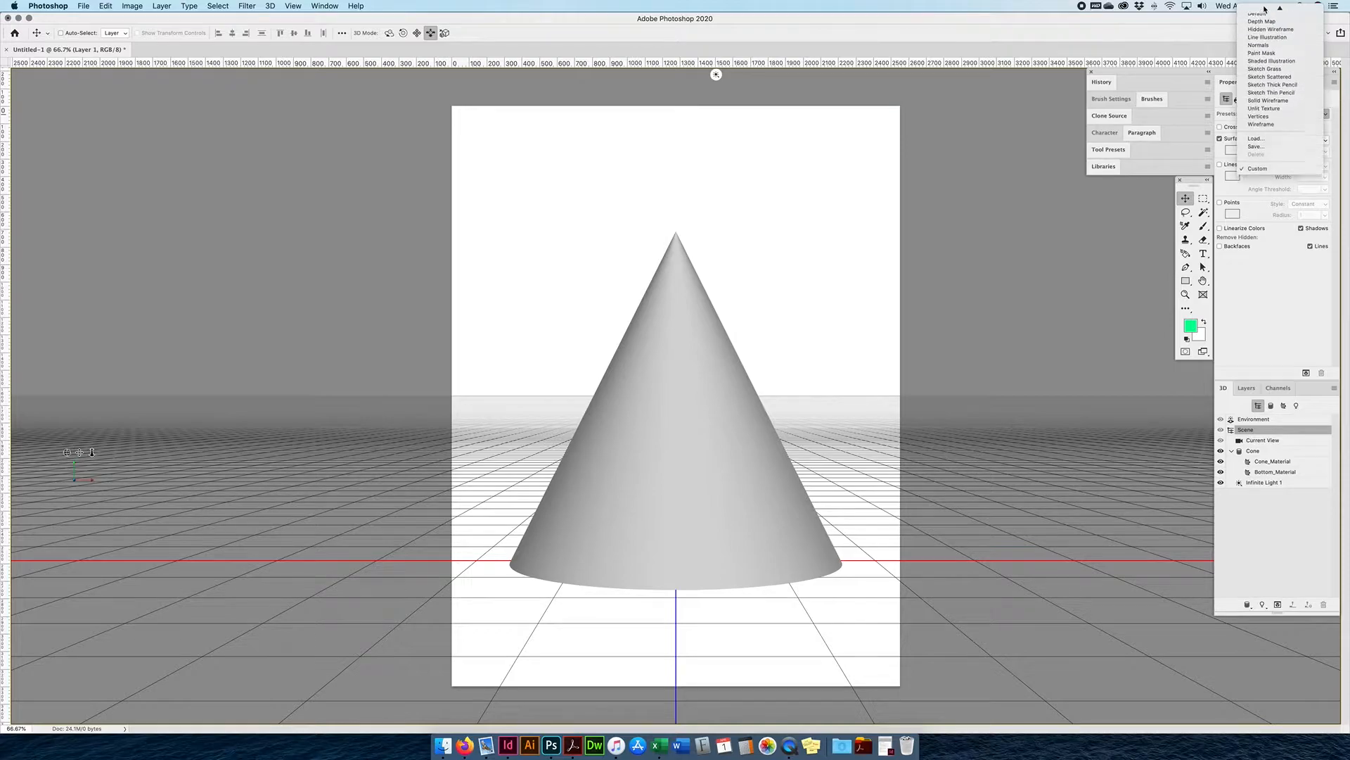
{"action": "left_click", "coordinate": [1270, 66]}
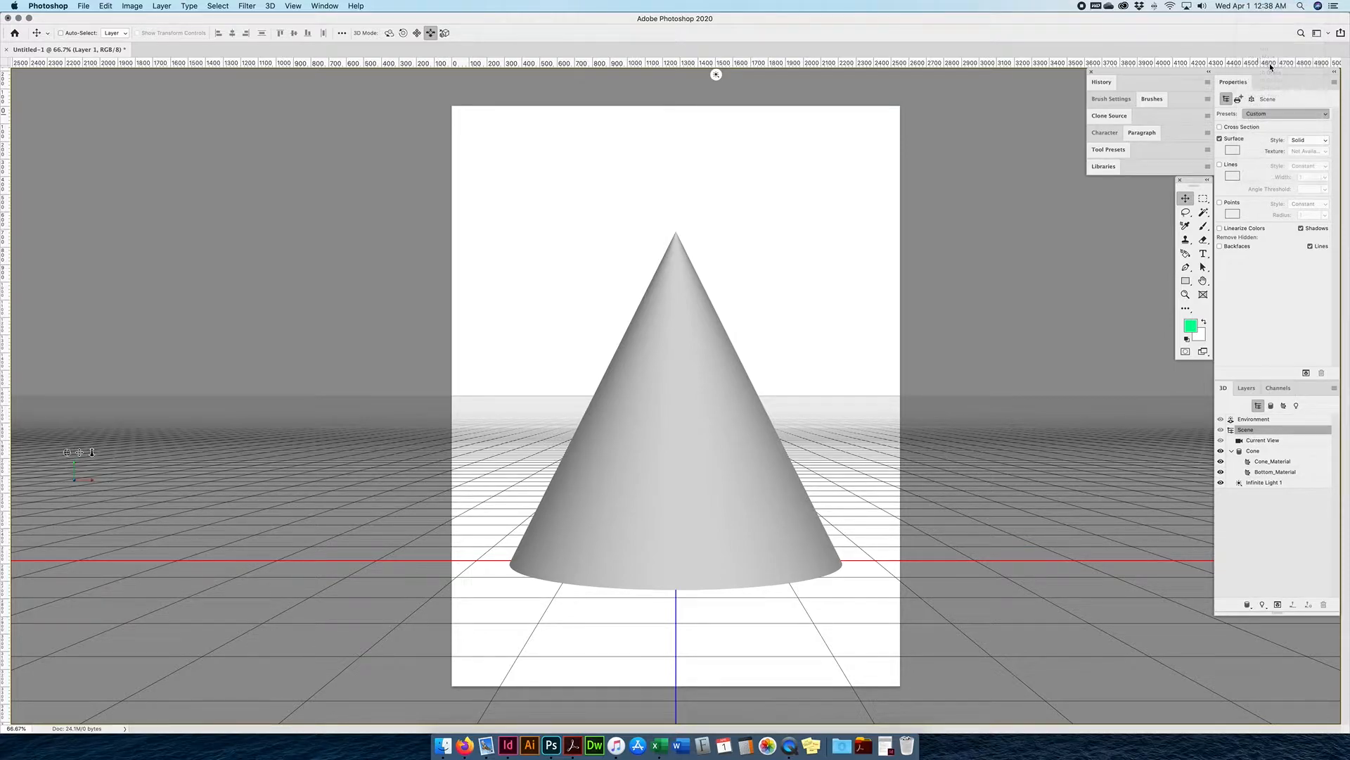
{"action": "left_click", "coordinate": [1272, 116]}
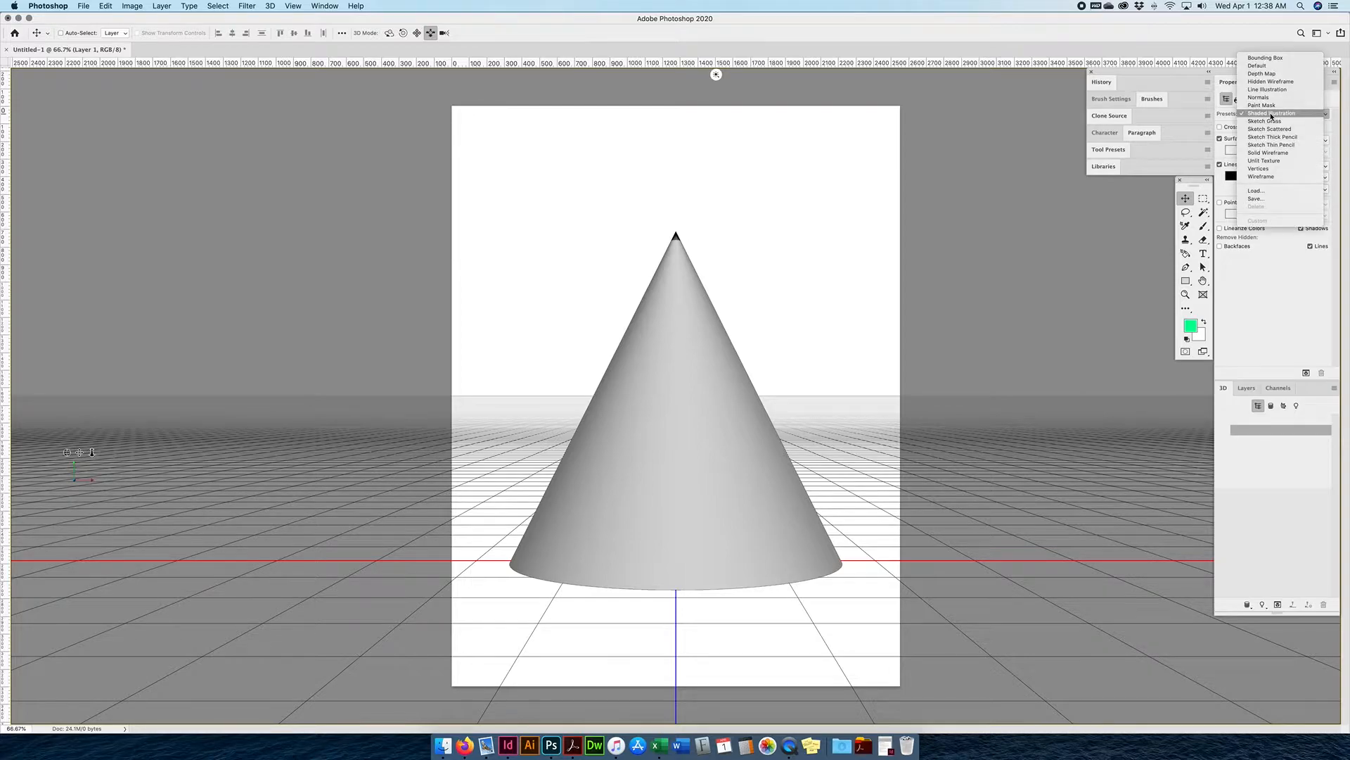
{"action": "left_click", "coordinate": [1272, 130]}
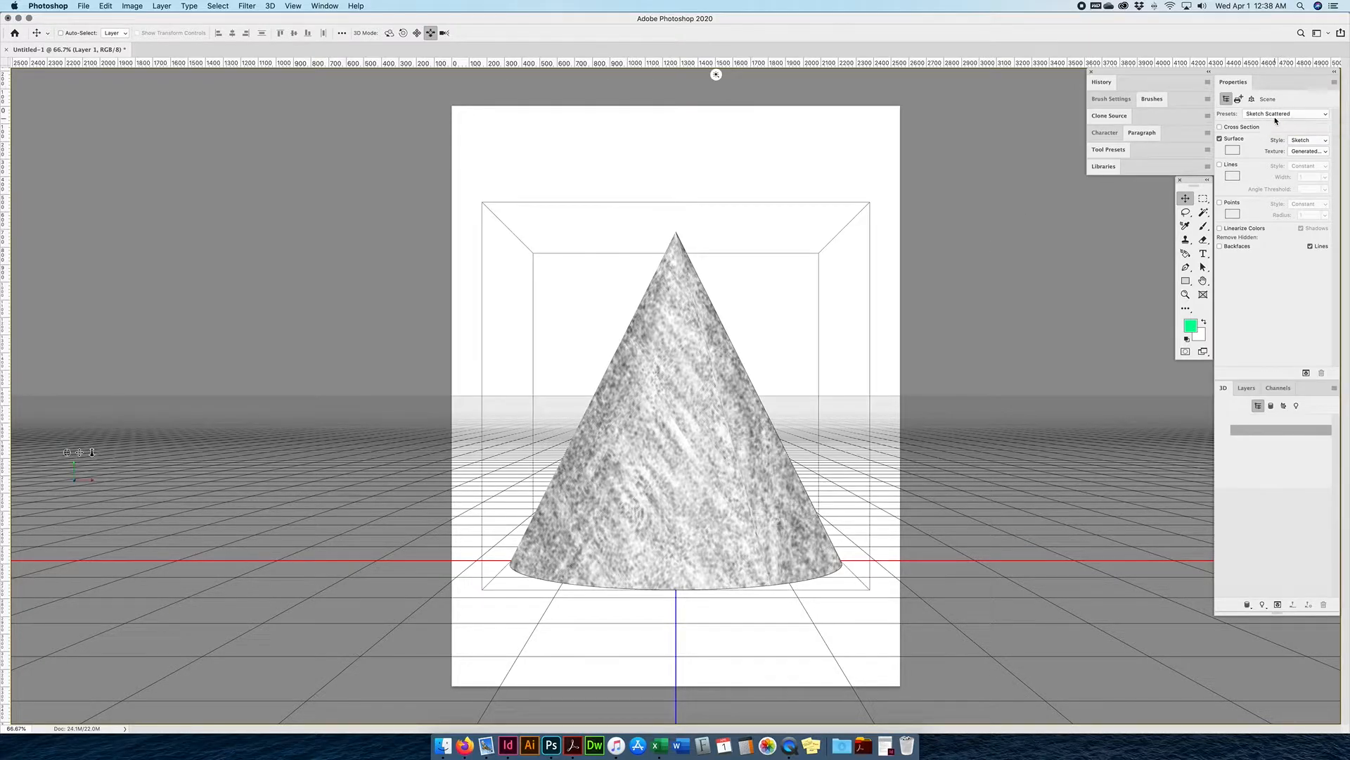
{"action": "left_click", "coordinate": [1284, 113]}
{"action": "left_click", "coordinate": [1264, 51]}
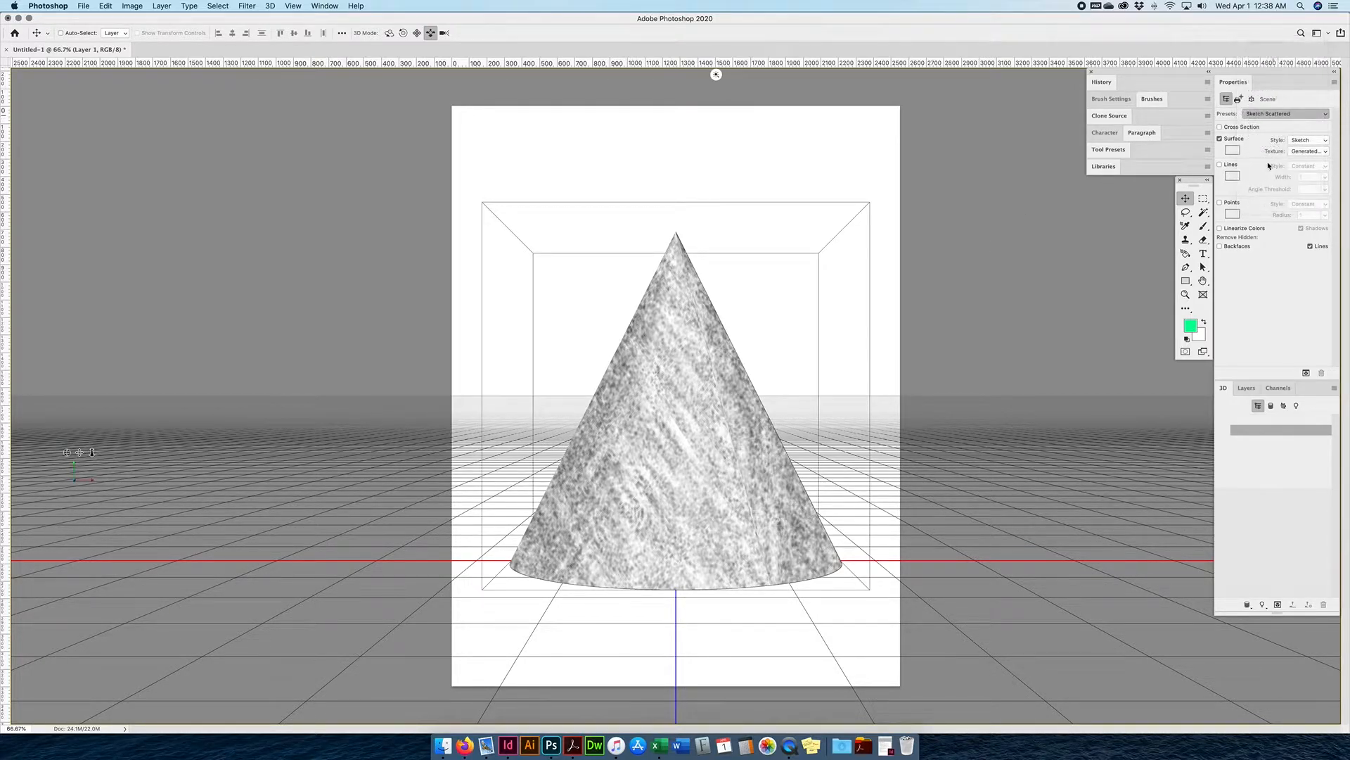
Toggle the scene's surface rendering off and on, and review the available surface styles without changing the current one
{"action": "left_click", "coordinate": [1231, 140]}
{"action": "left_click", "coordinate": [1231, 140]}
{"action": "left_click", "coordinate": [1308, 140]}
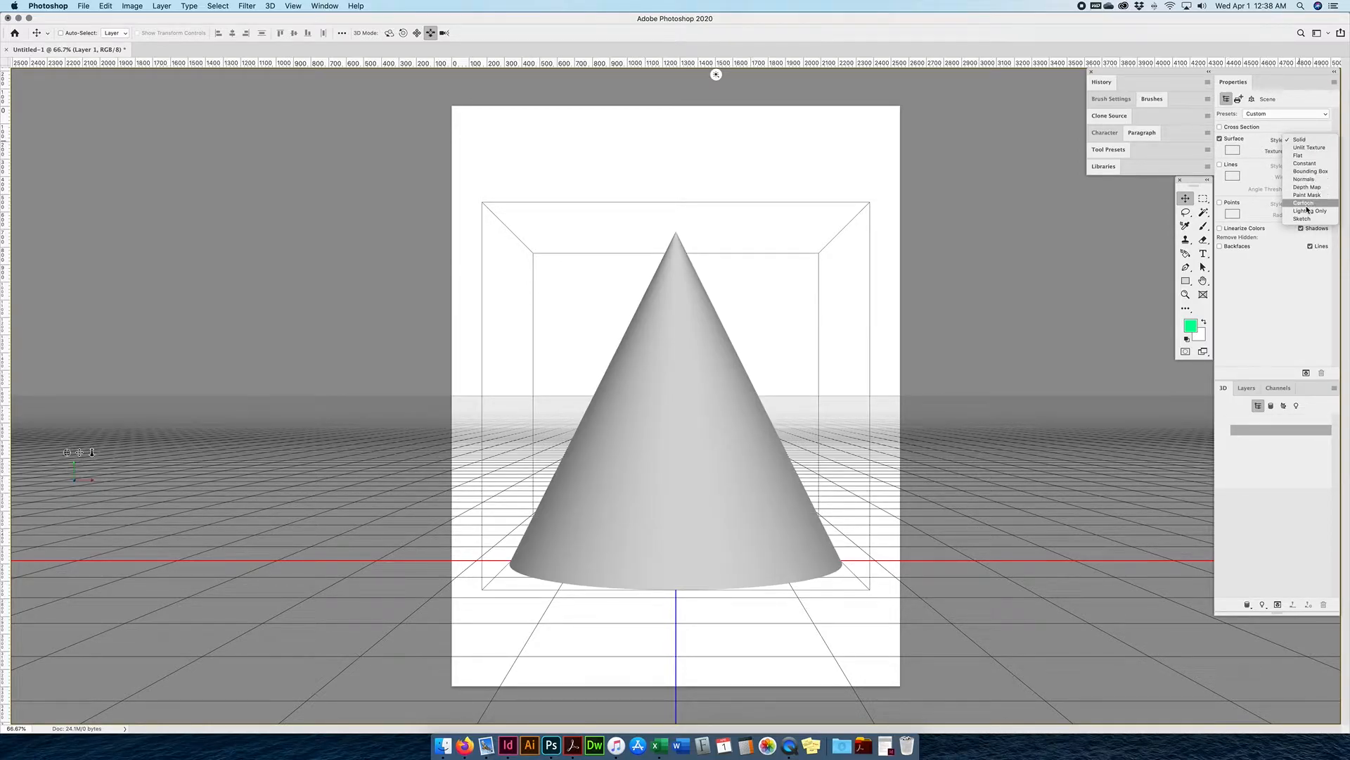
{"action": "left_click", "coordinate": [1249, 192]}
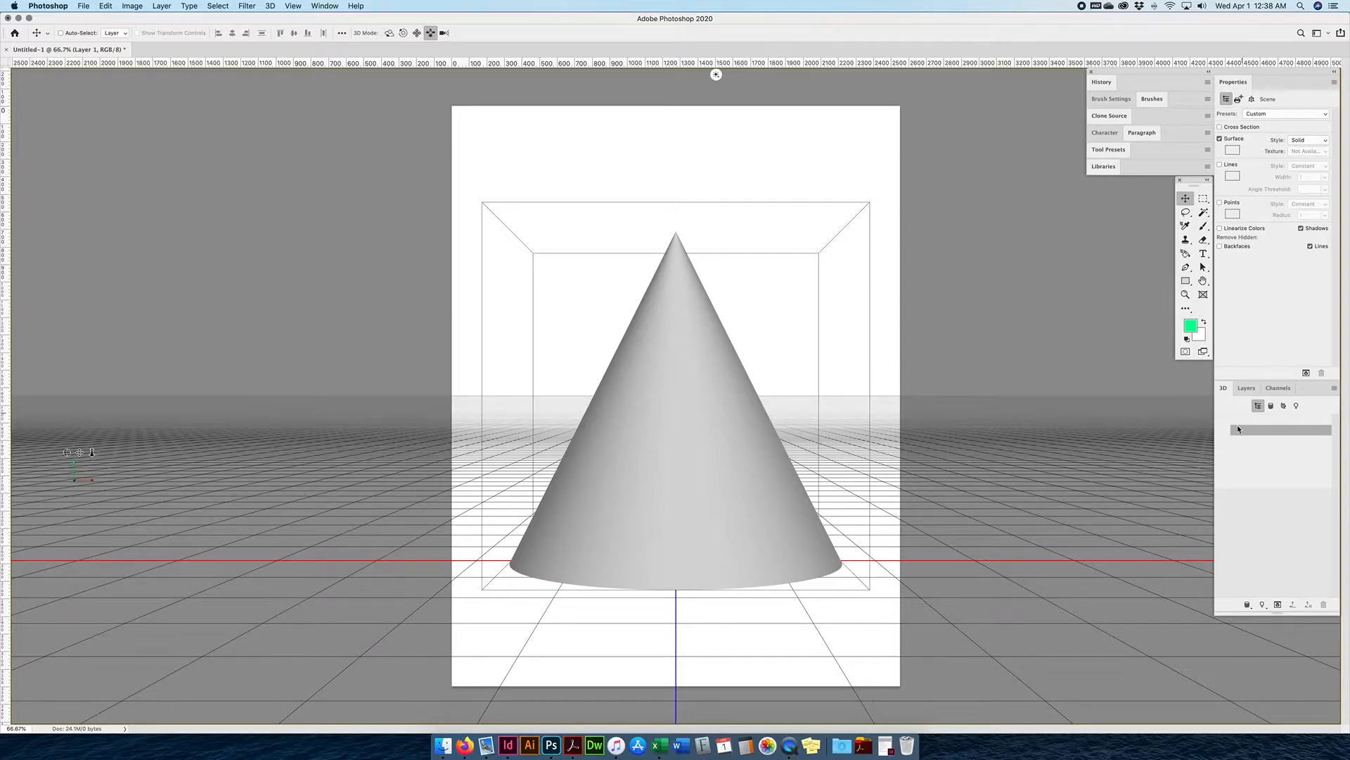
Compare the Current View, Environment and Scene entries, and orbit the Current View camera around the cone using the axis widget
{"action": "left_click", "coordinate": [1257, 439]}
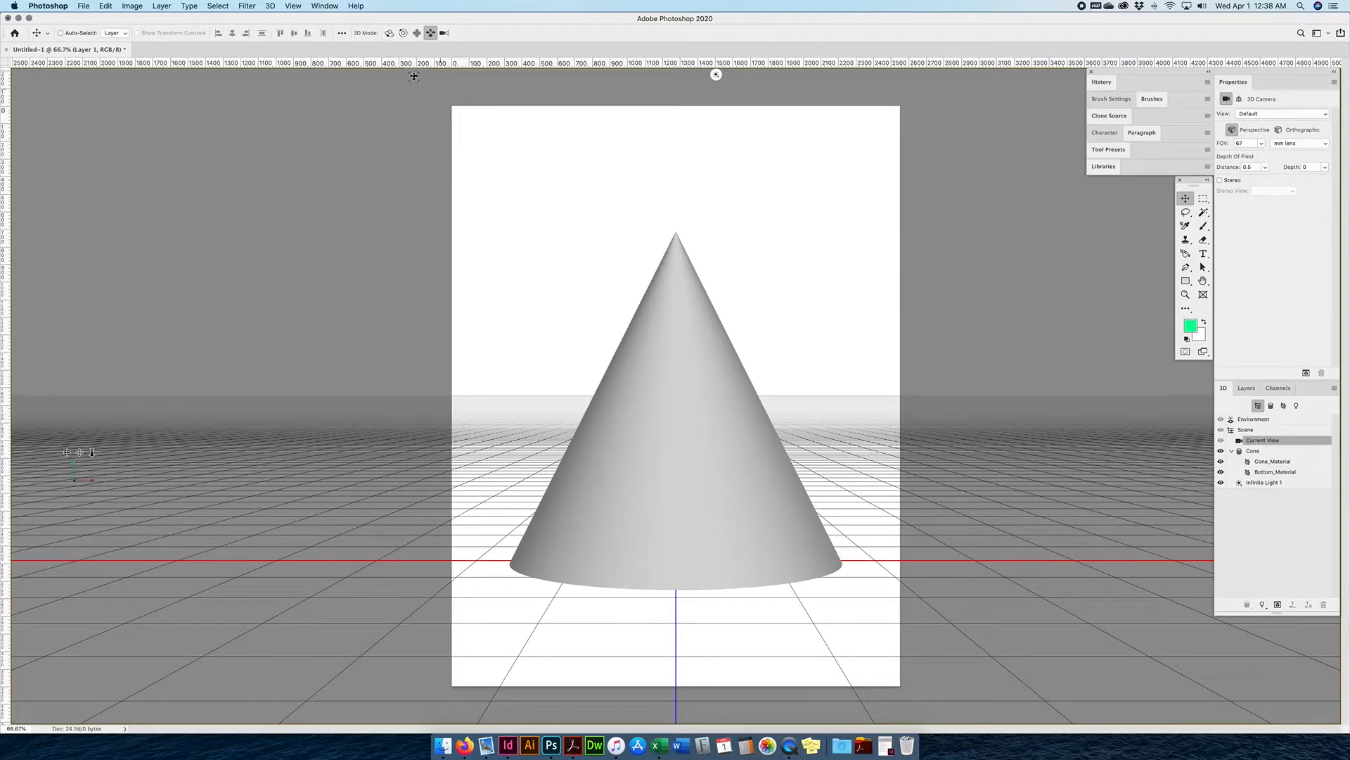
{"action": "left_click", "coordinate": [1274, 419]}
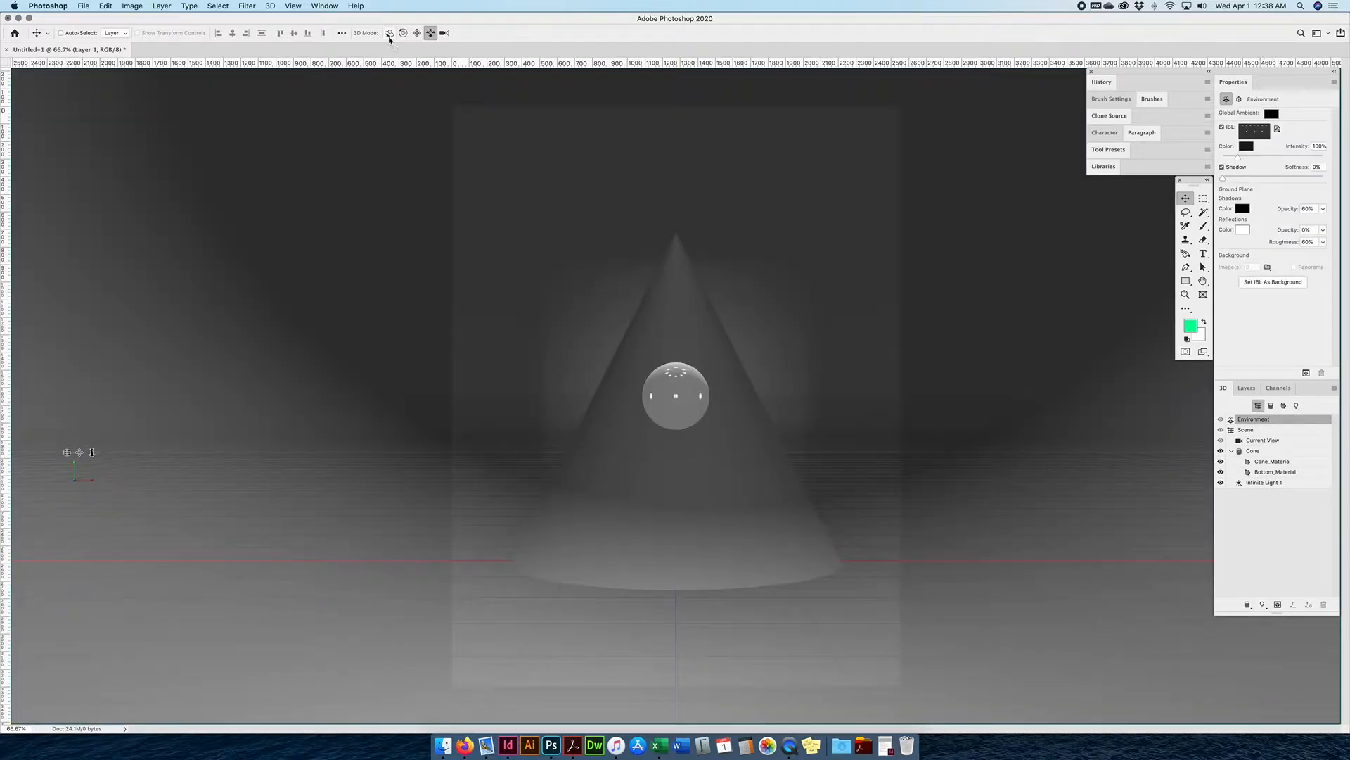
{"action": "left_click", "coordinate": [1274, 430]}
{"action": "left_click", "coordinate": [1274, 441]}
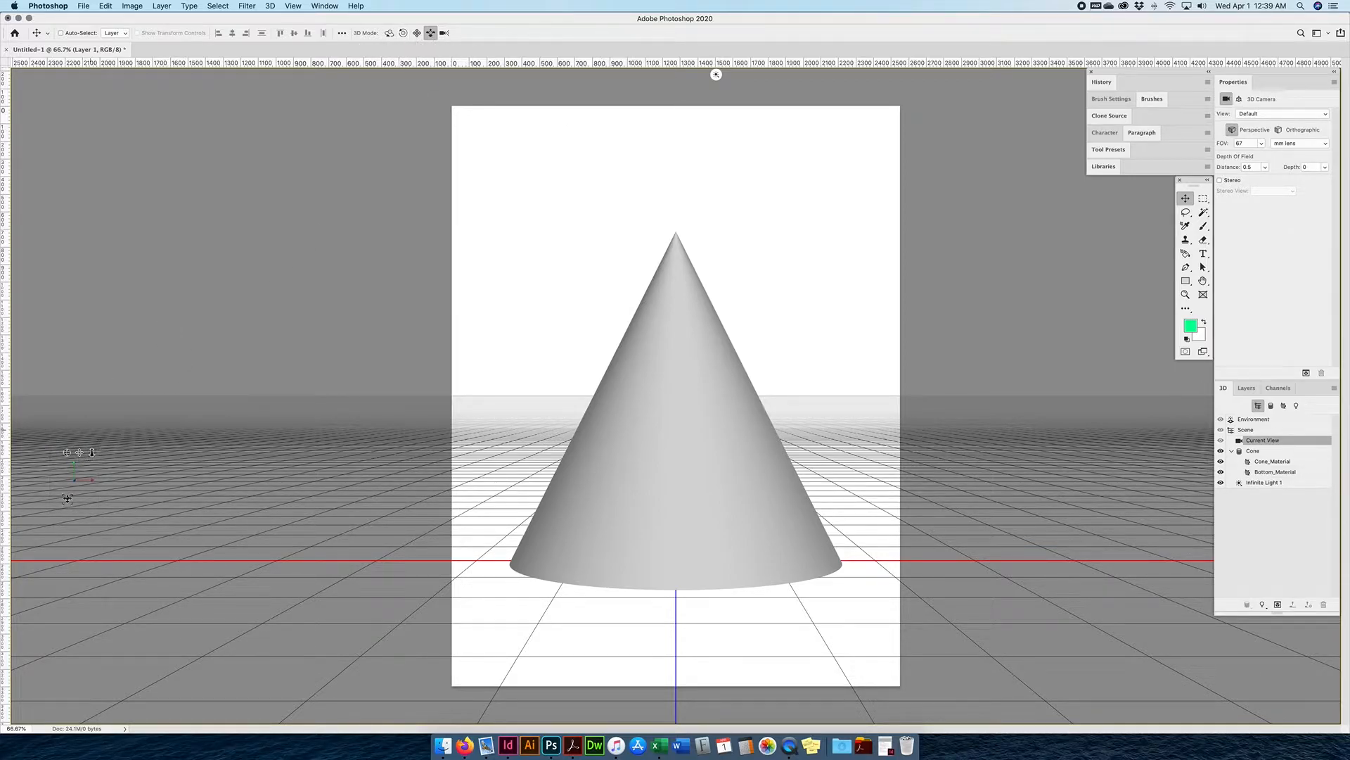
{"action": "left_click_drag", "start_coordinate": [63, 476], "coordinate": [124, 458]}
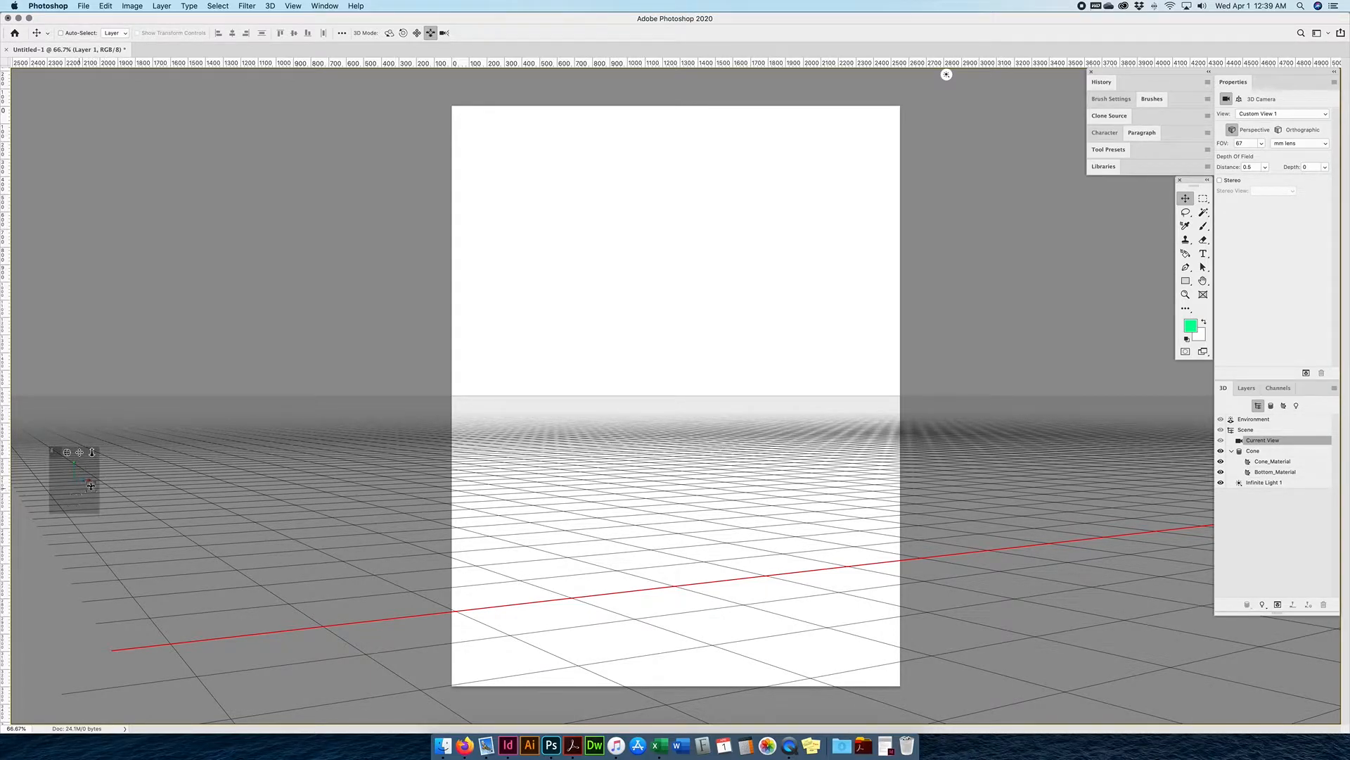
Try the camera's Left, Bottom and Front preset views of the cone, and return the camera to the Default view
{"action": "right_click", "coordinate": [90, 471]}
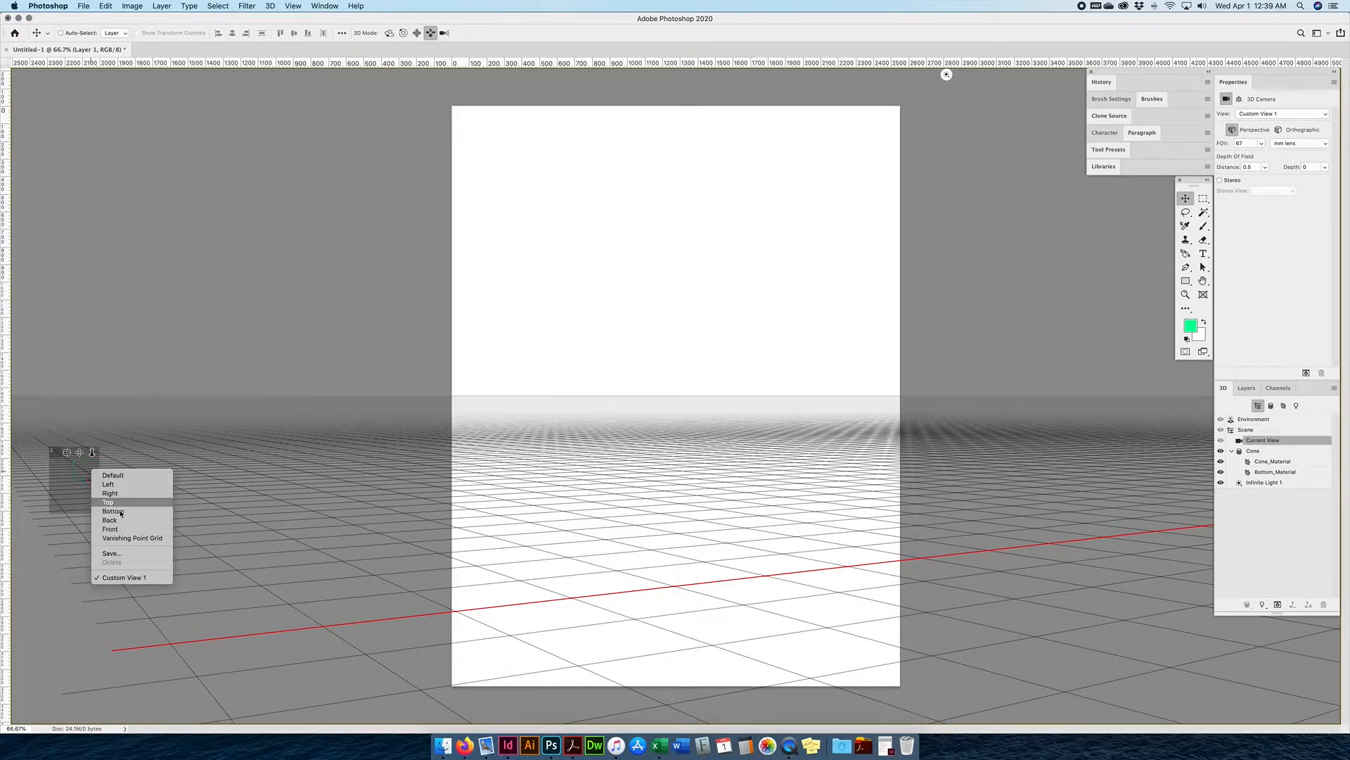
{"action": "left_click", "coordinate": [111, 476]}
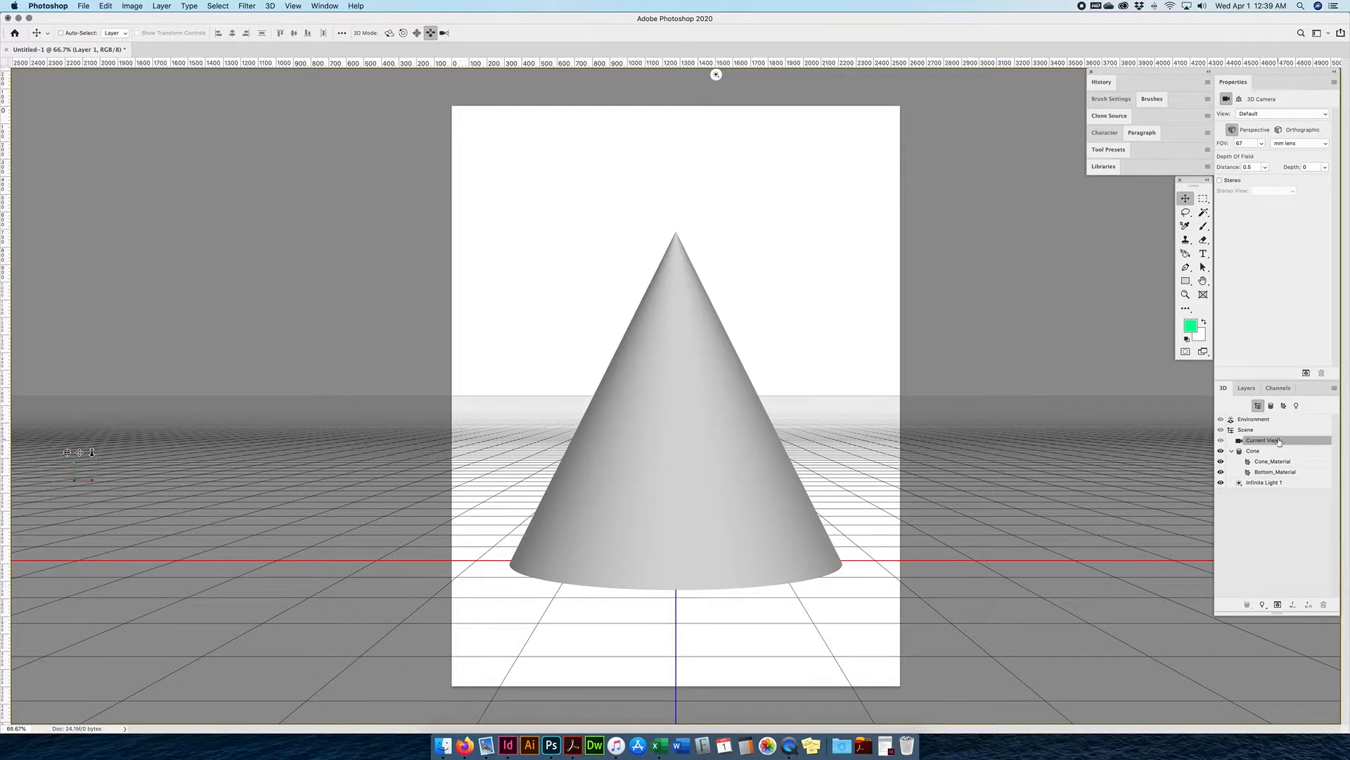
{"action": "left_click", "coordinate": [1259, 114]}
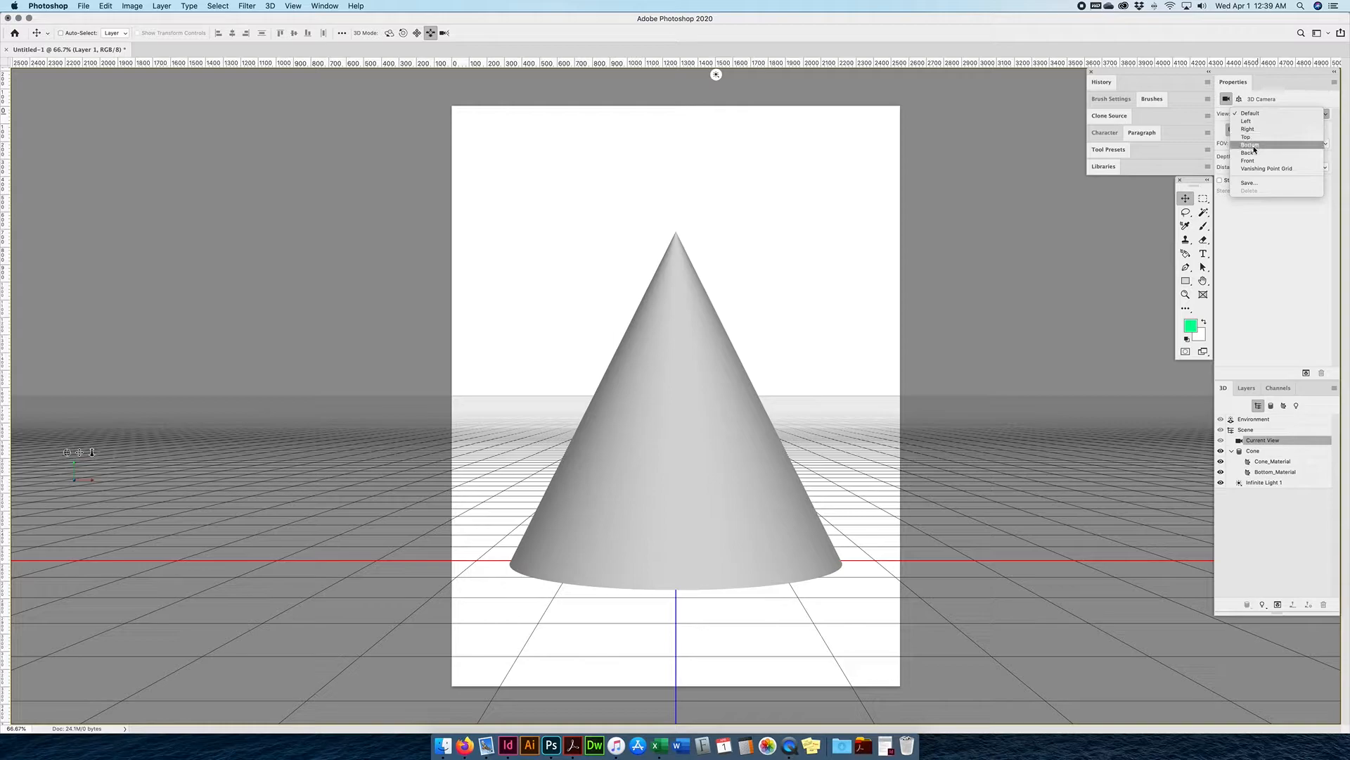
{"action": "left_click", "coordinate": [1255, 121]}
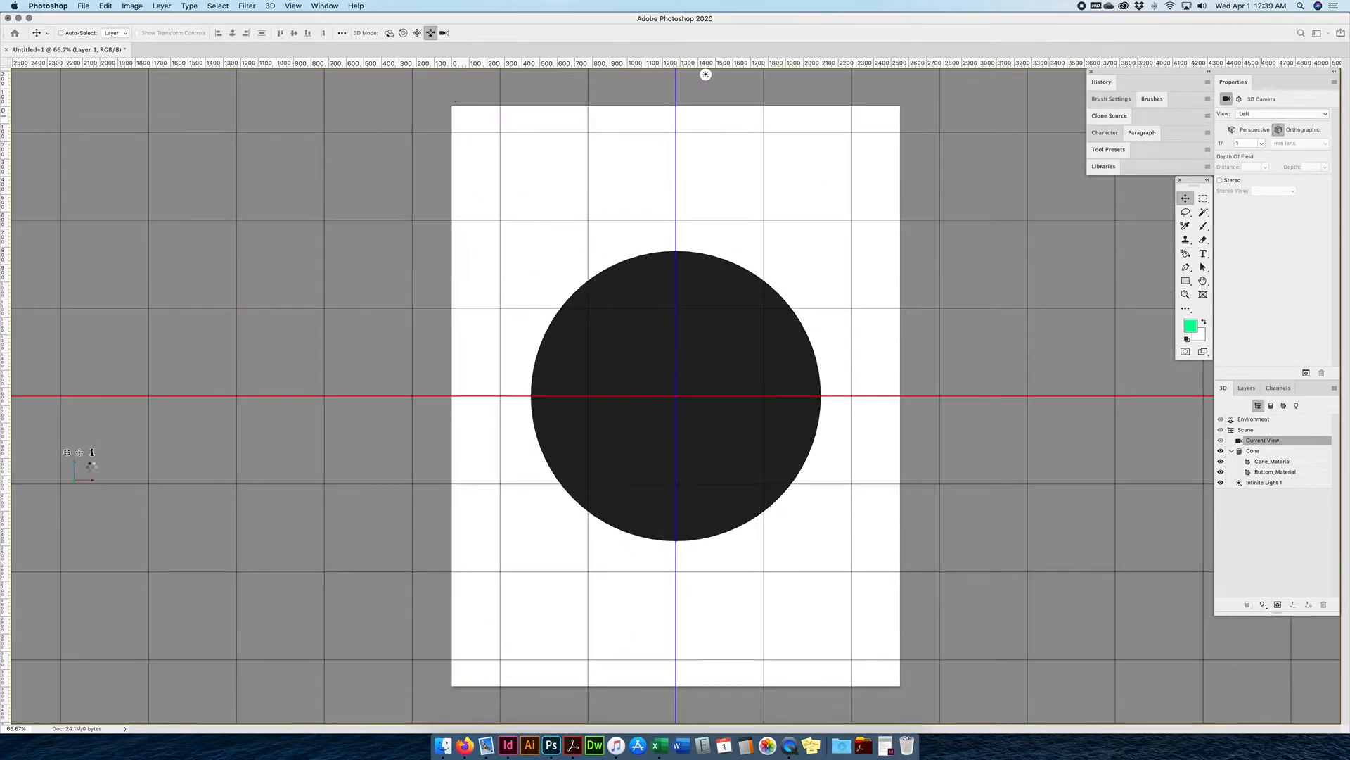
{"action": "right_click", "coordinate": [90, 466]}
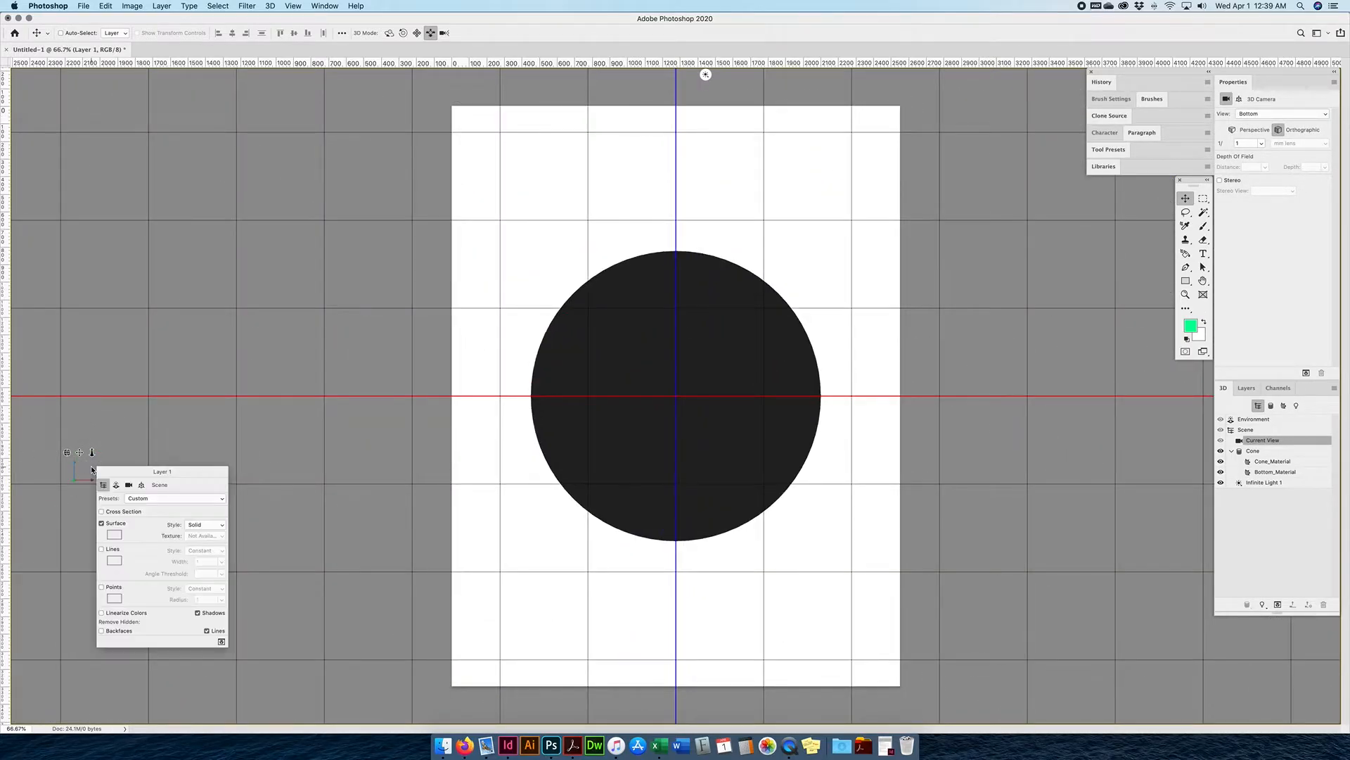
{"action": "right_click", "coordinate": [90, 467]}
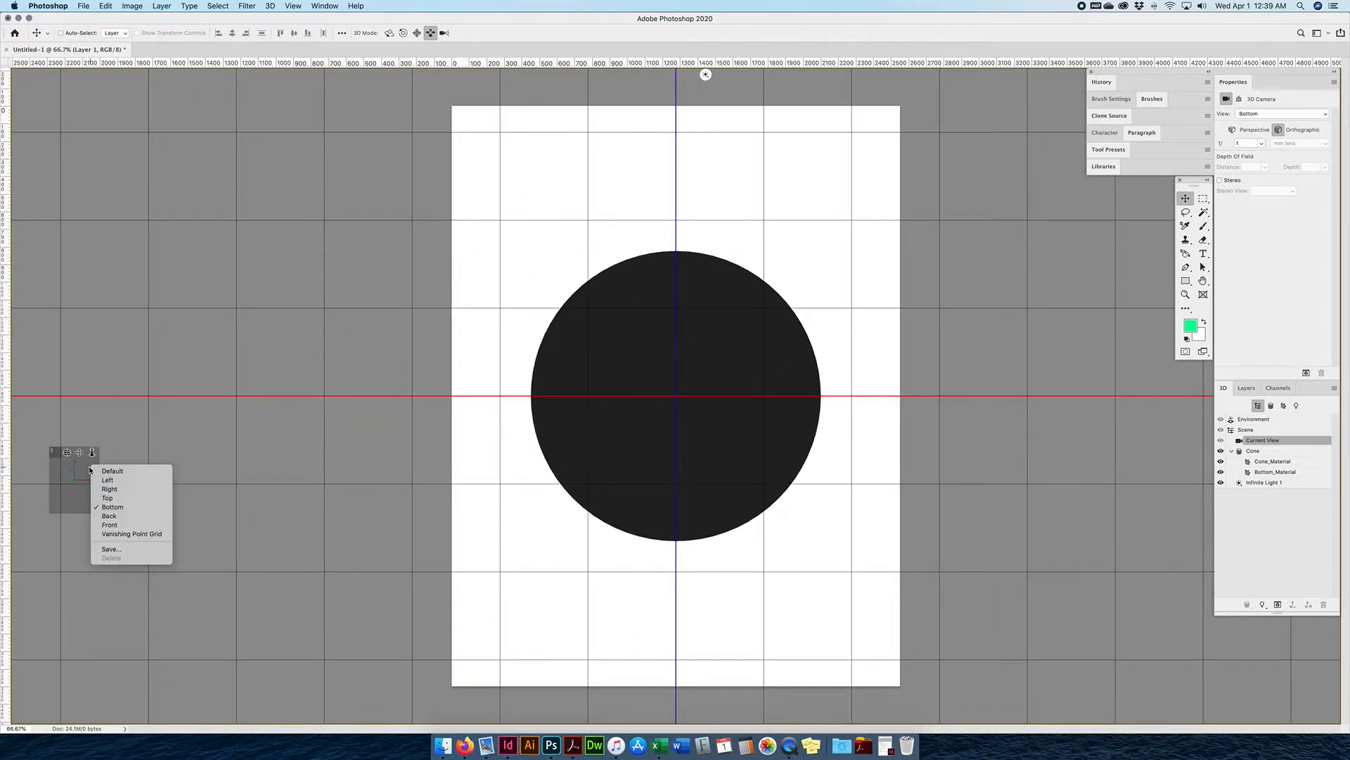
{"action": "left_click", "coordinate": [111, 518]}
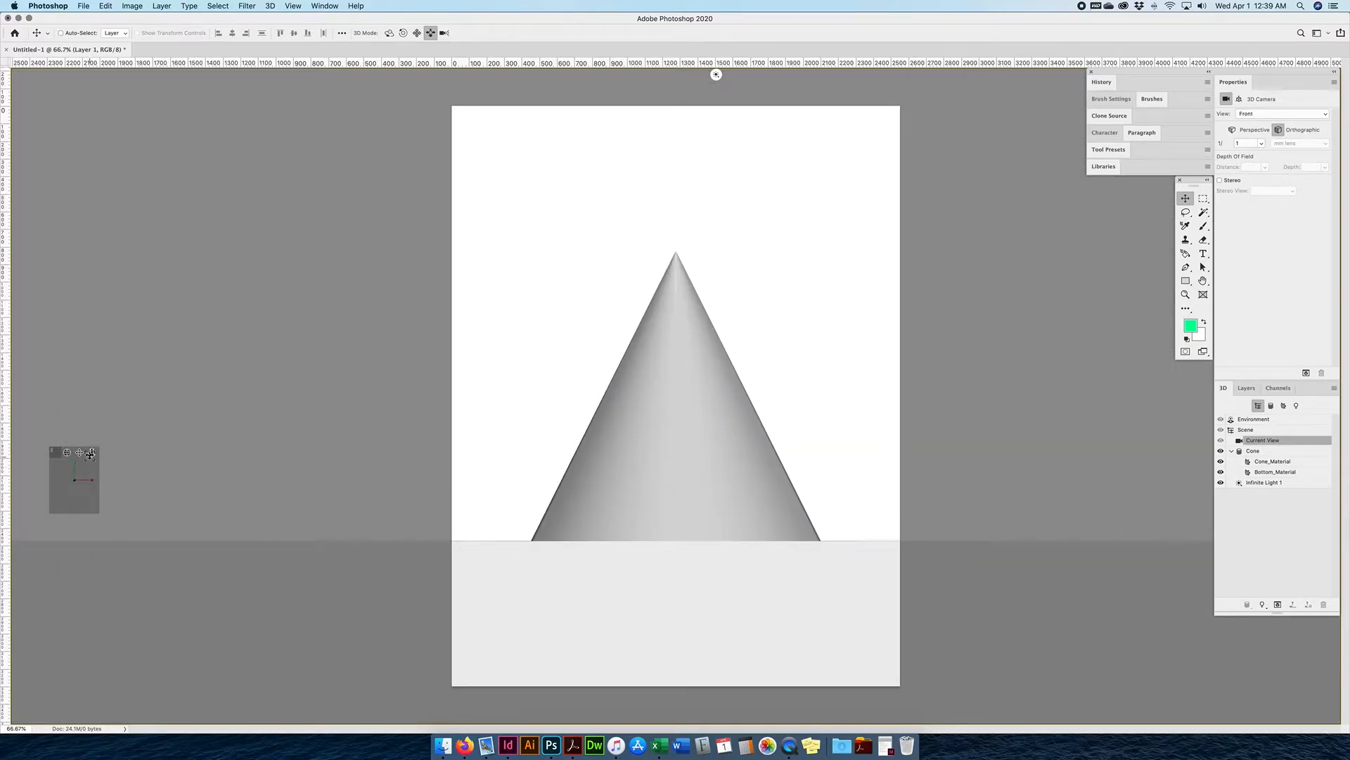
{"action": "right_click", "coordinate": [89, 472]}
{"action": "left_click", "coordinate": [110, 479]}
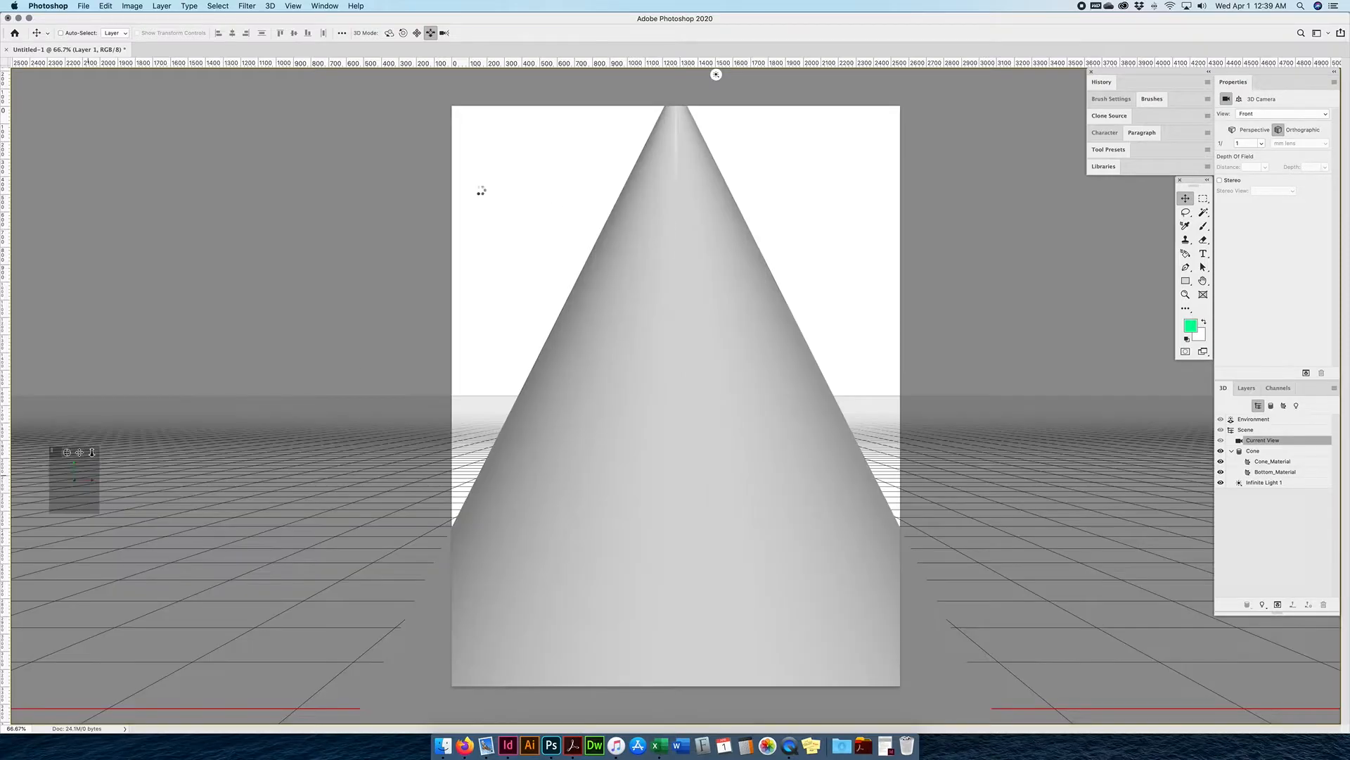
Orbit the camera to look down on the cone at an angle, and pan until the cone leaves the canvas
{"action": "left_click", "coordinate": [390, 33]}
{"action": "left_click_drag", "start_coordinate": [510, 230], "coordinate": [479, 96]}
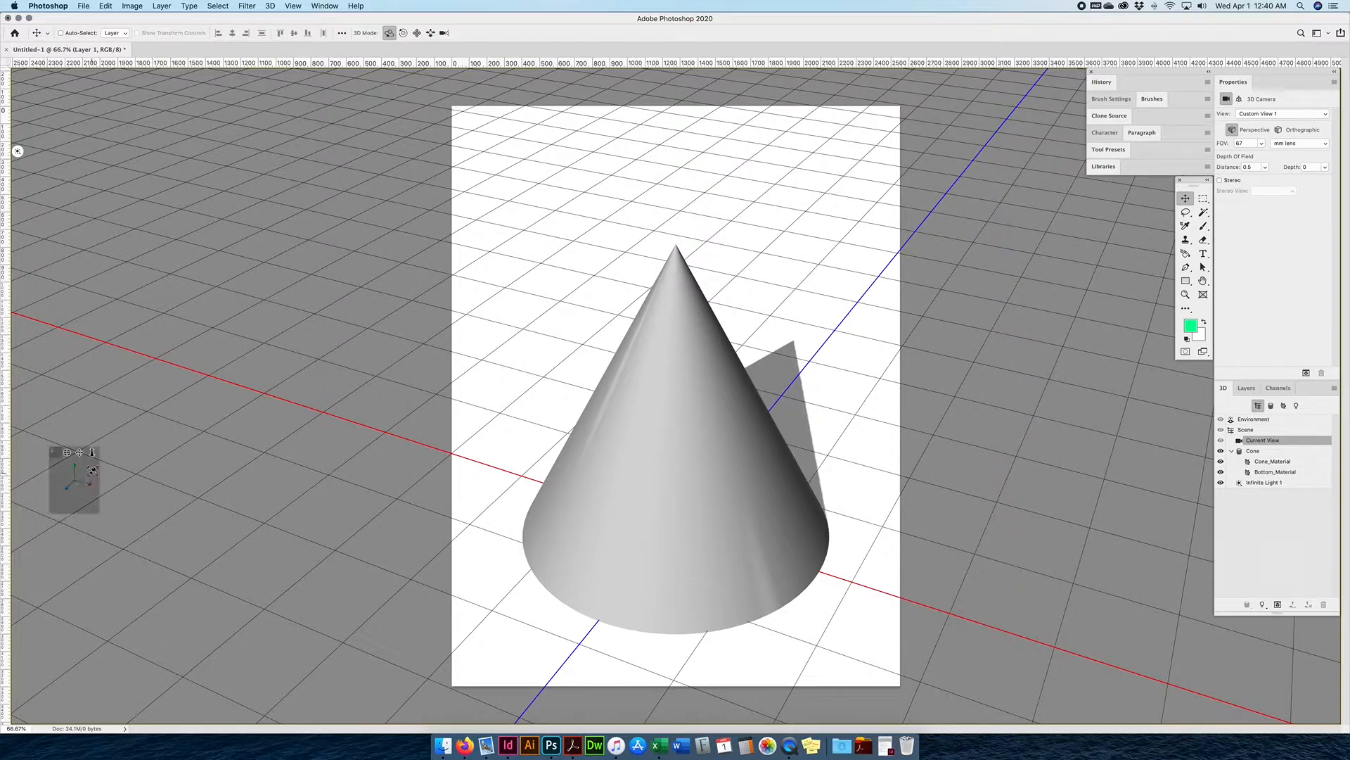
{"action": "left_click", "coordinate": [417, 33]}
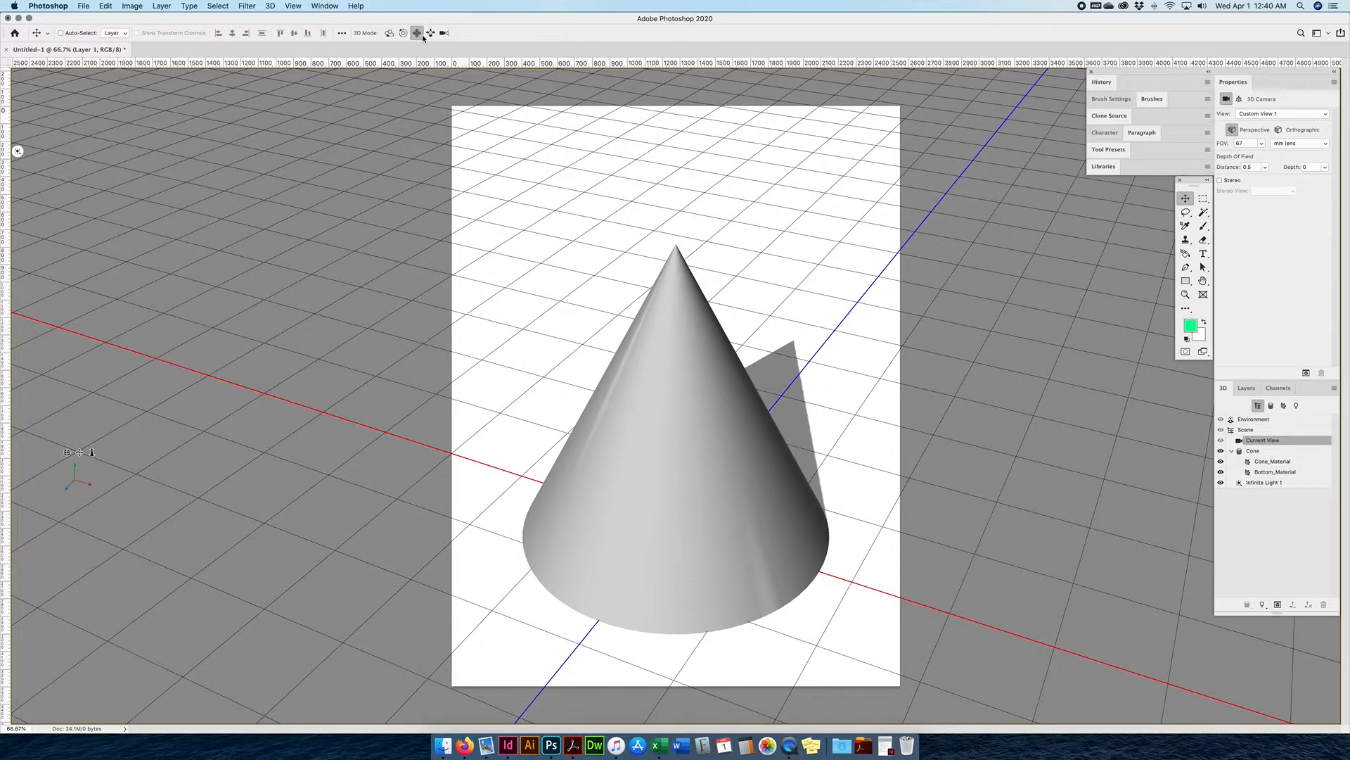
{"action": "left_click_drag", "start_coordinate": [640, 272], "coordinate": [971, 376]}
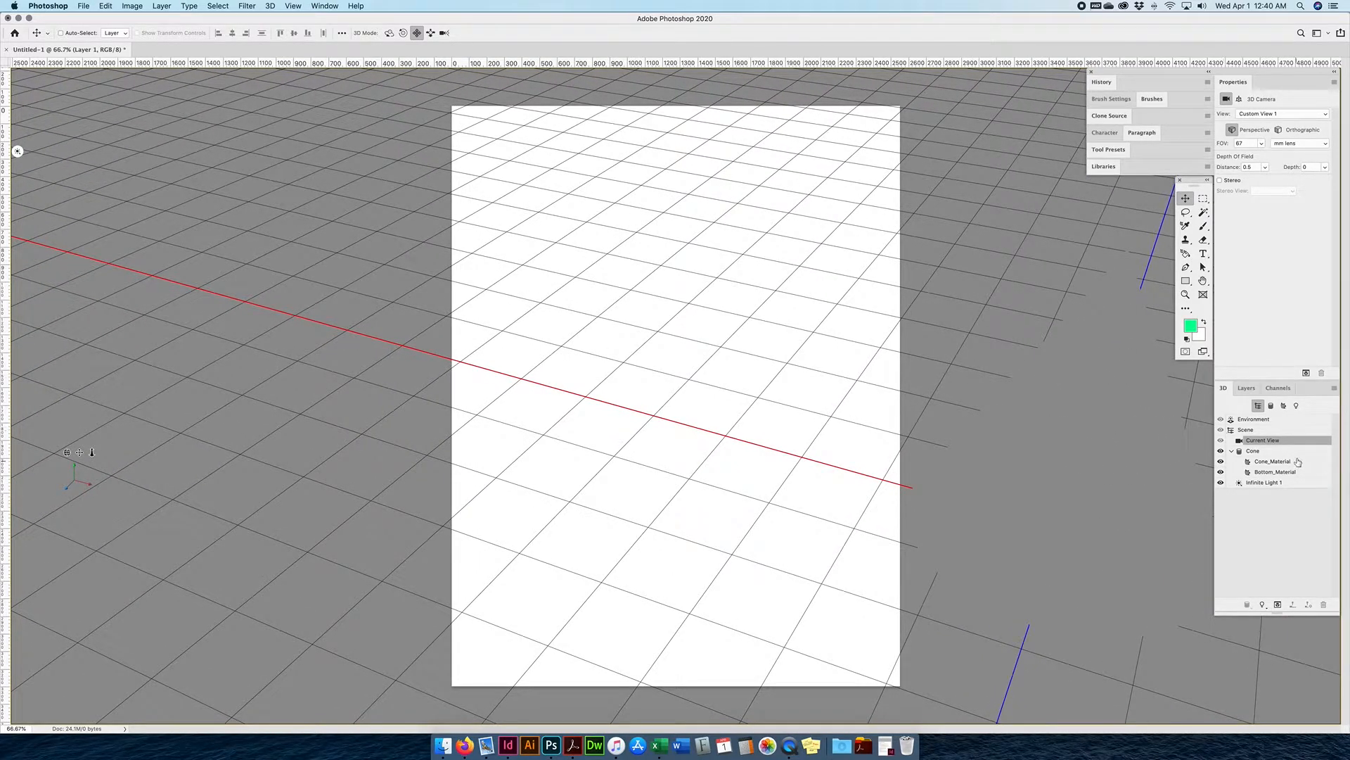
Switch to the Background layer and back to Layer 1, and pan the camera to bring the cone back onto the canvas
{"action": "left_click", "coordinate": [1244, 388]}
{"action": "left_click", "coordinate": [1273, 537]}
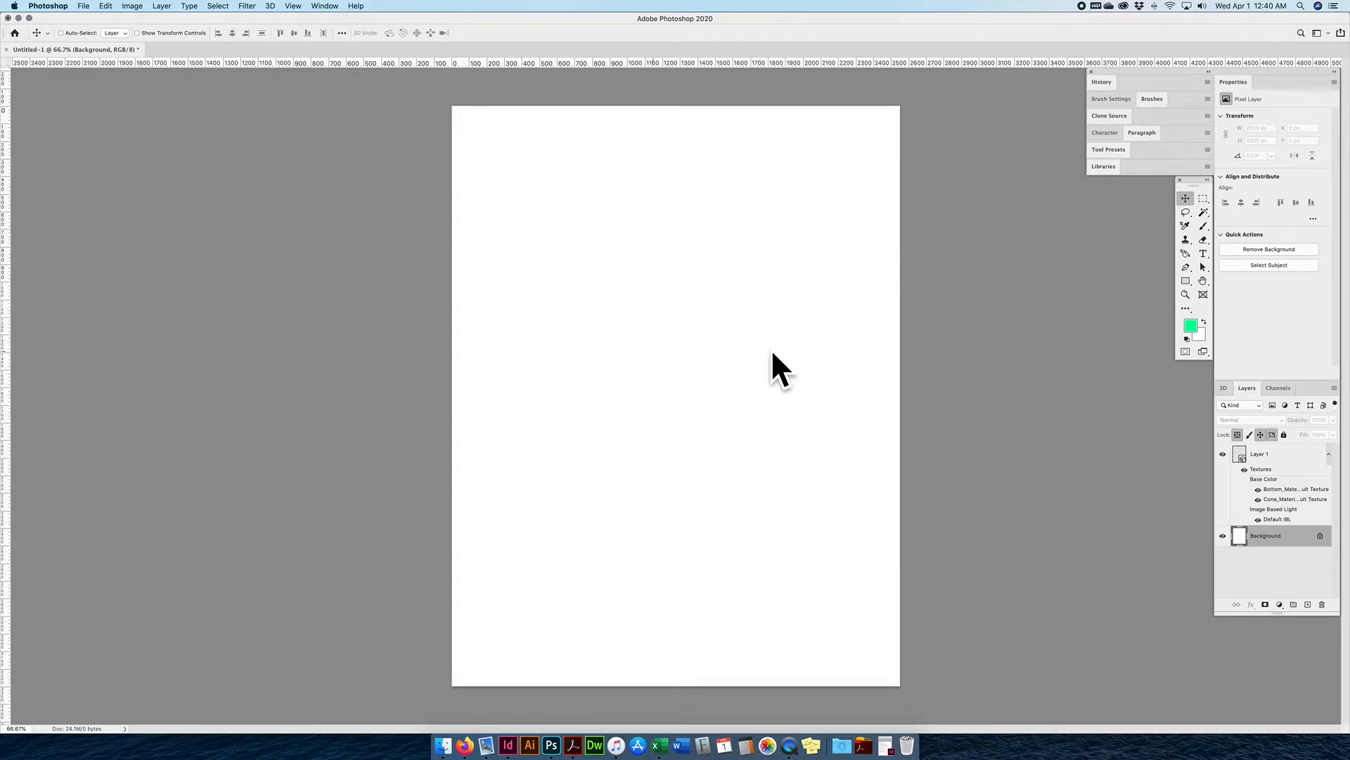
{"action": "left_click", "coordinate": [1283, 455]}
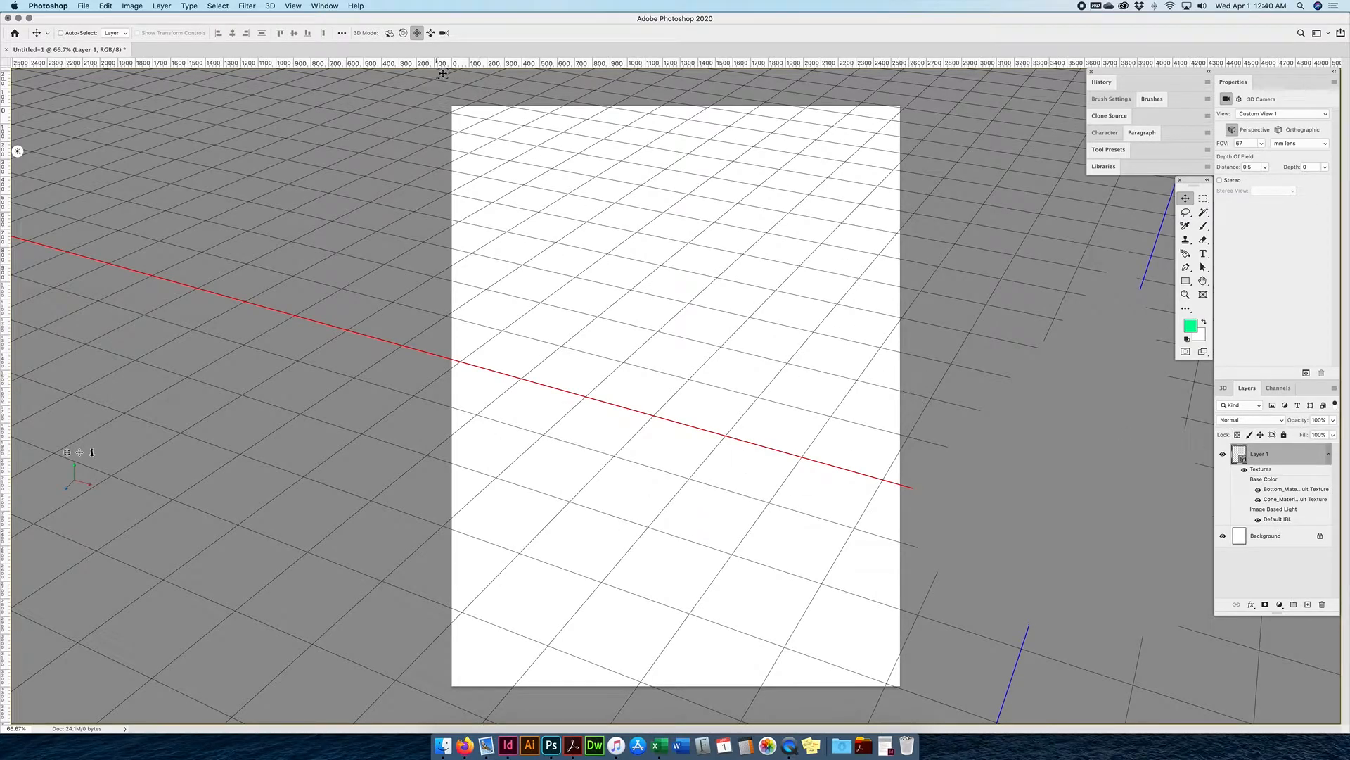
{"action": "mouse_move", "coordinate": [1037, 410]}
{"action": "left_mouse_down"}
{"action": "mouse_move", "coordinate": [729, 400]}
{"action": "mouse_move", "coordinate": [1038, 402]}
{"action": "left_mouse_up"}
{"action": "left_click_drag", "start_coordinate": [797, 403], "coordinate": [494, 361]}
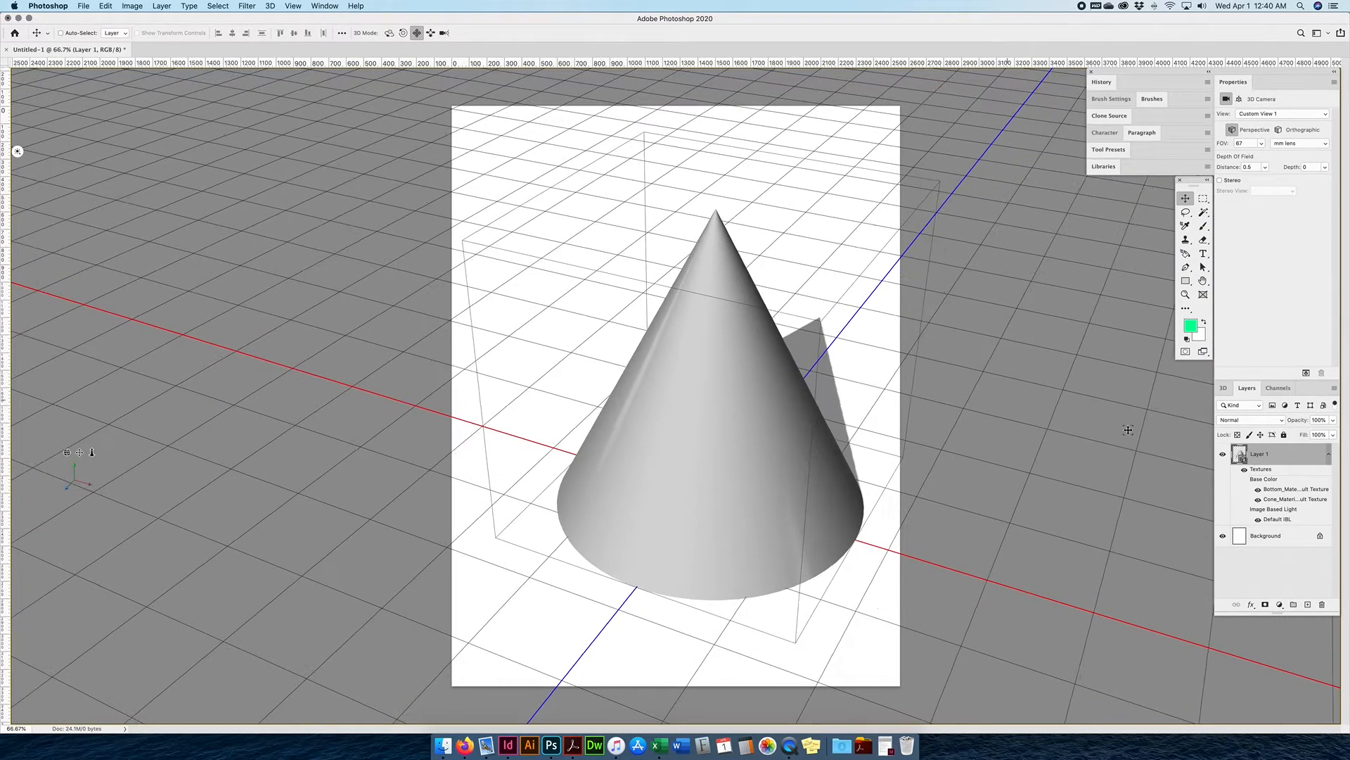
Collapse Layer 1's texture list, and compare the canvas with the Background layer and with Layer 1 selected
{"action": "left_click", "coordinate": [1278, 535]}
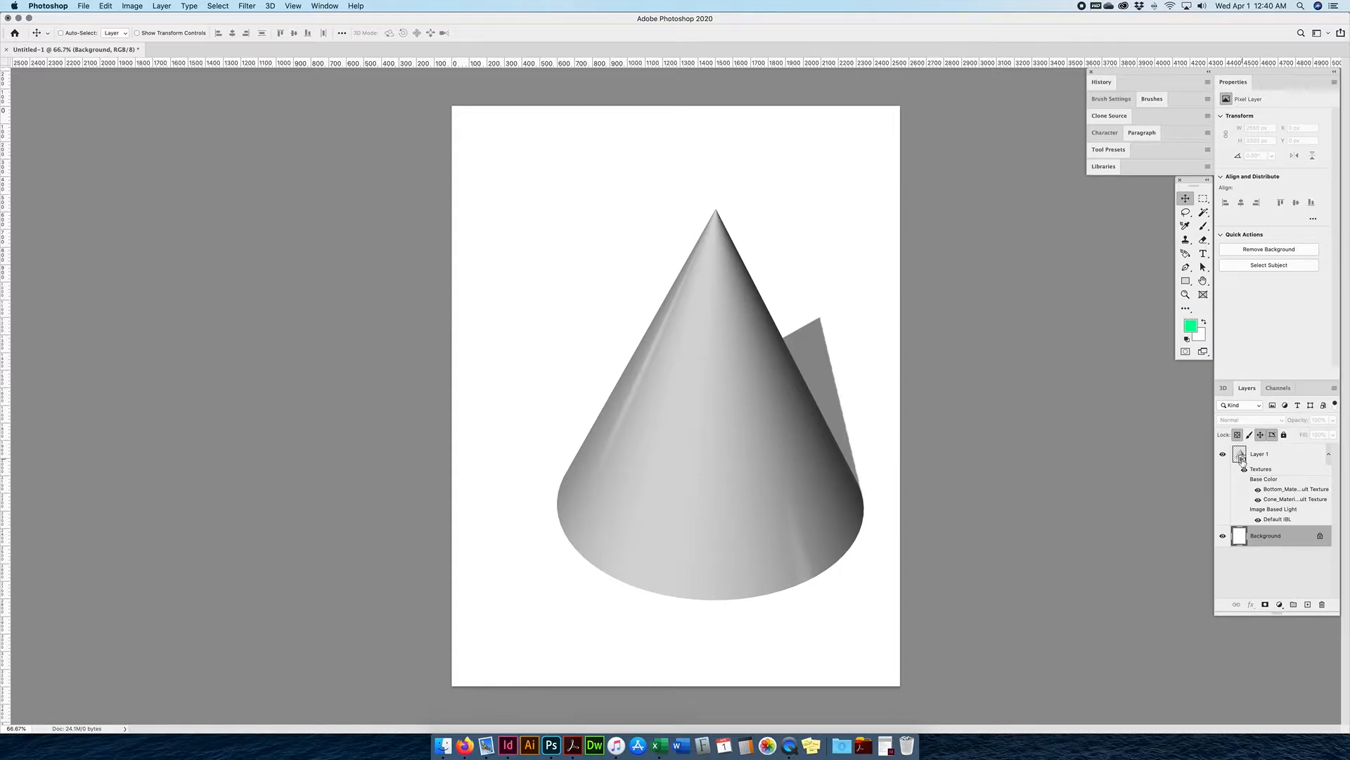
{"action": "left_click", "coordinate": [1328, 455]}
{"action": "left_click", "coordinate": [1271, 457]}
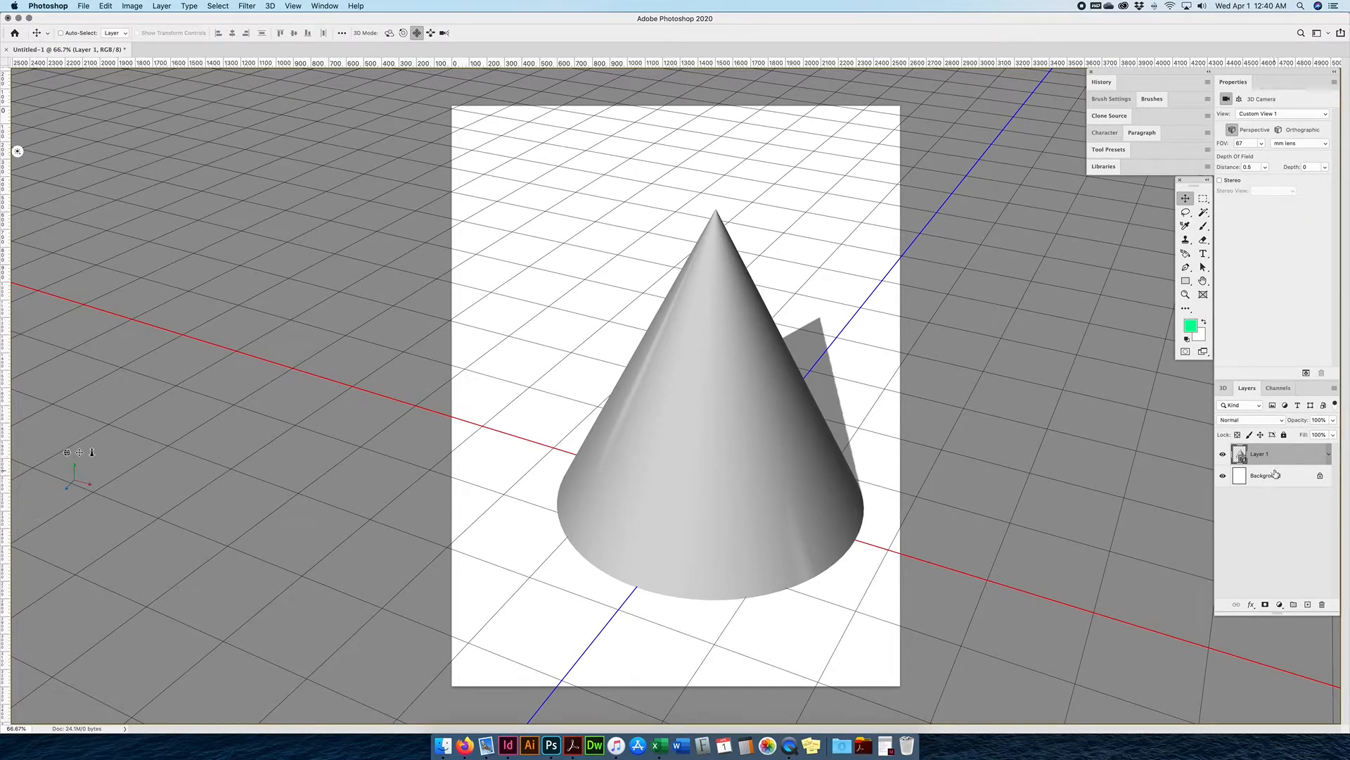
{"action": "left_click", "coordinate": [1275, 474]}
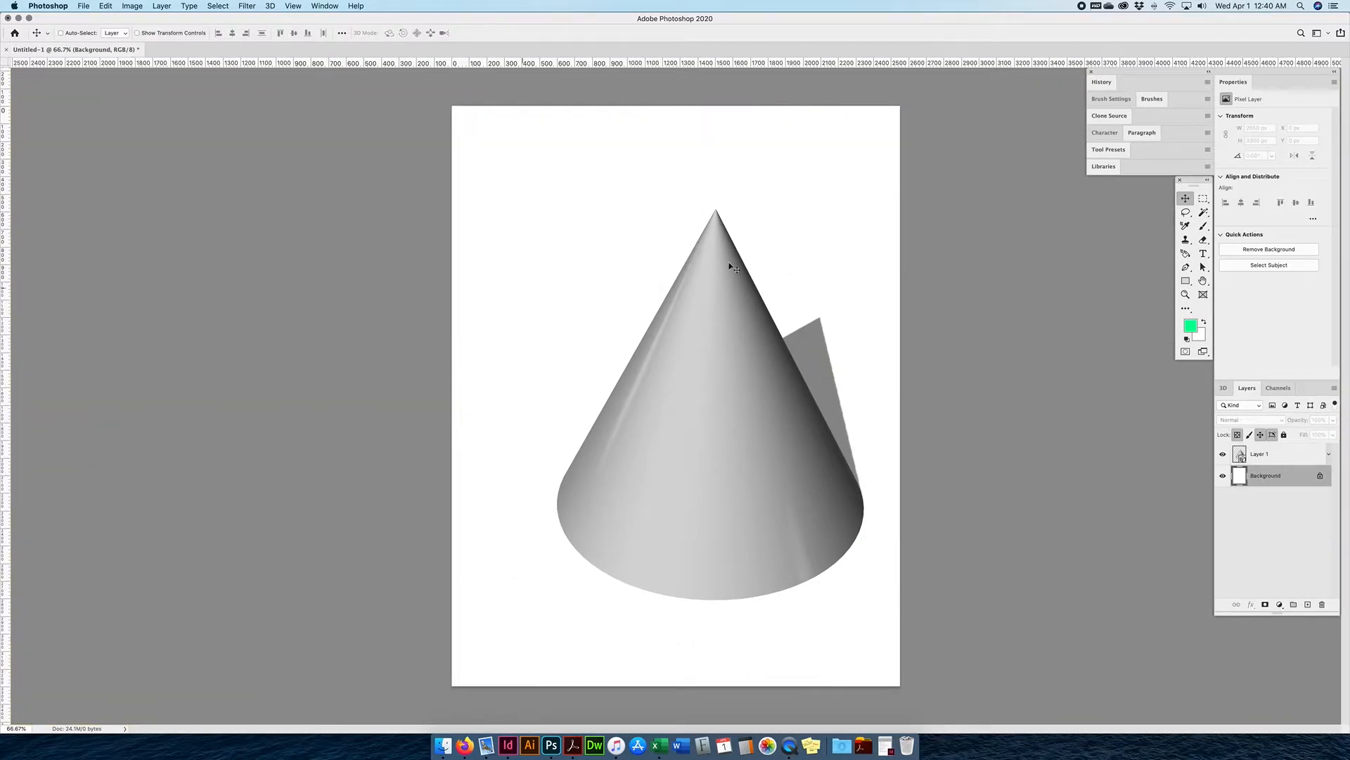
{"action": "left_click", "coordinate": [1283, 464]}
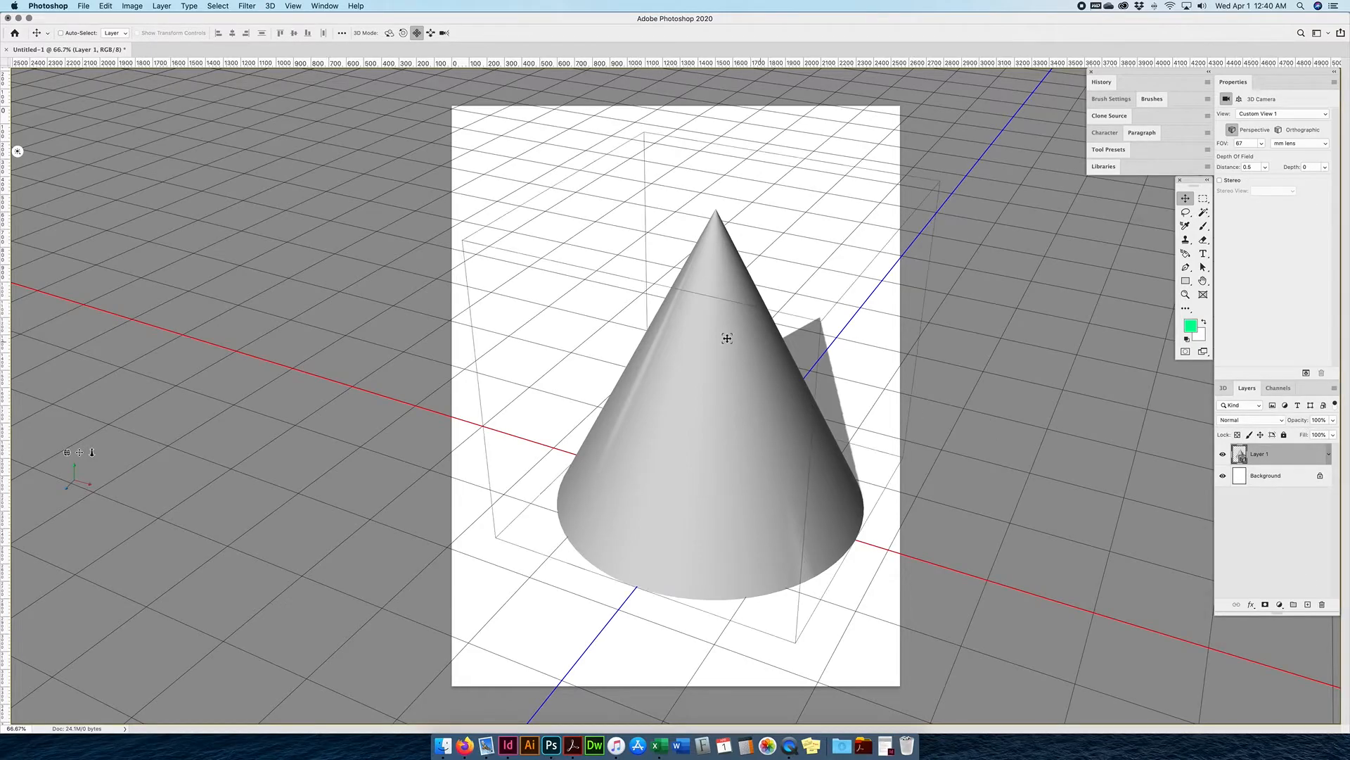
Pan the camera in small moves to reposition the cone on the canvas, using both the canvas and the camera widget
{"action": "left_click_drag", "start_coordinate": [736, 386], "coordinate": [683, 355]}
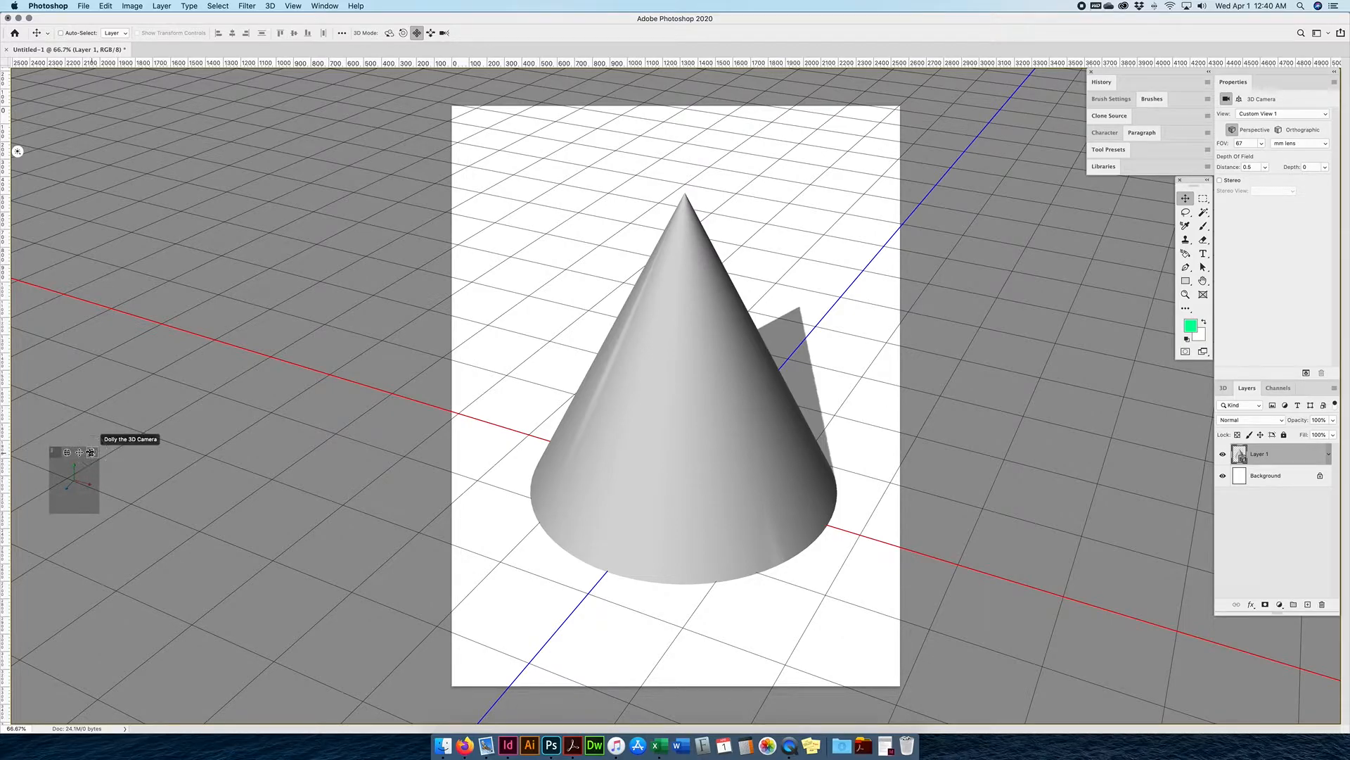
{"action": "mouse_move", "coordinate": [675, 376]}
{"action": "left_mouse_down"}
{"action": "mouse_move", "coordinate": [675, 518]}
{"action": "mouse_move", "coordinate": [679, 374]}
{"action": "left_mouse_up"}
{"action": "left_click_drag", "start_coordinate": [468, 441], "coordinate": [485, 420]}
{"action": "left_click", "coordinate": [78, 453]}
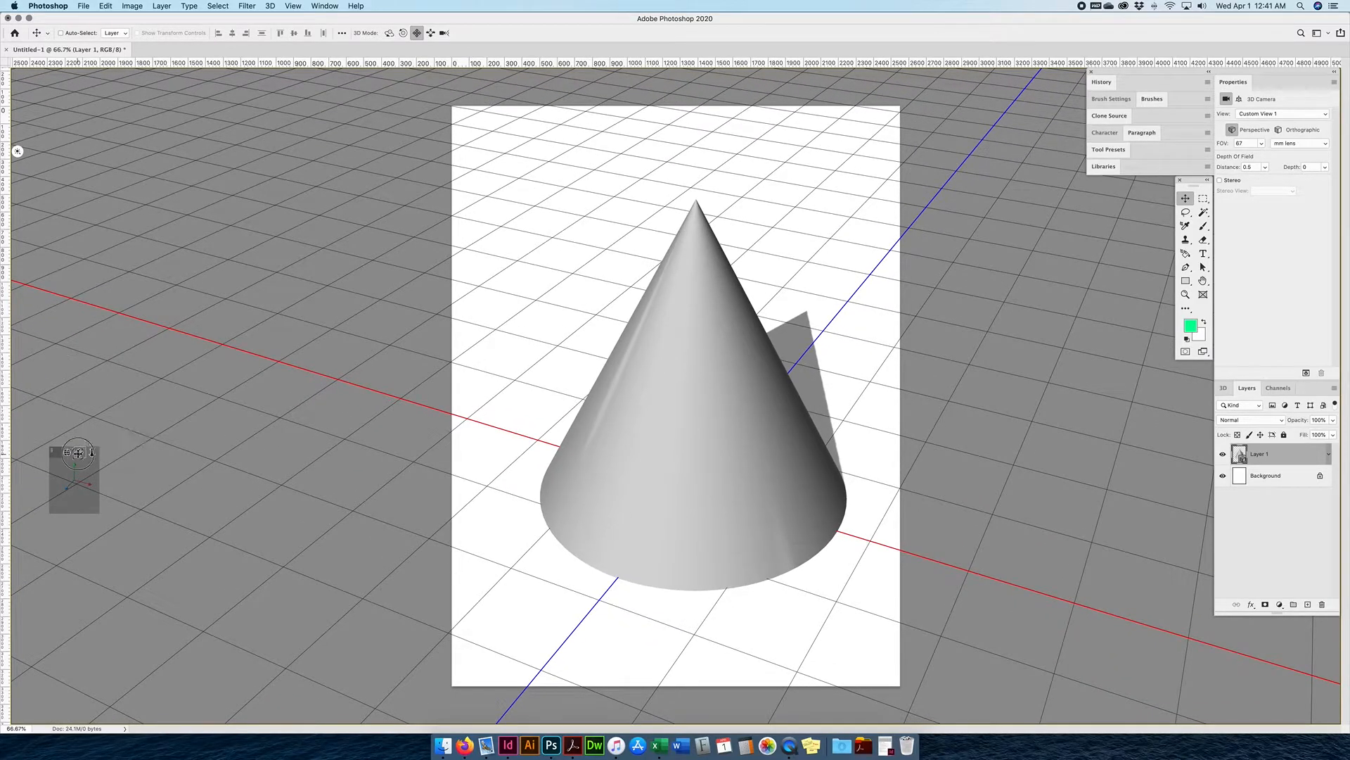
{"action": "left_click_drag", "start_coordinate": [499, 349], "coordinate": [538, 327]}
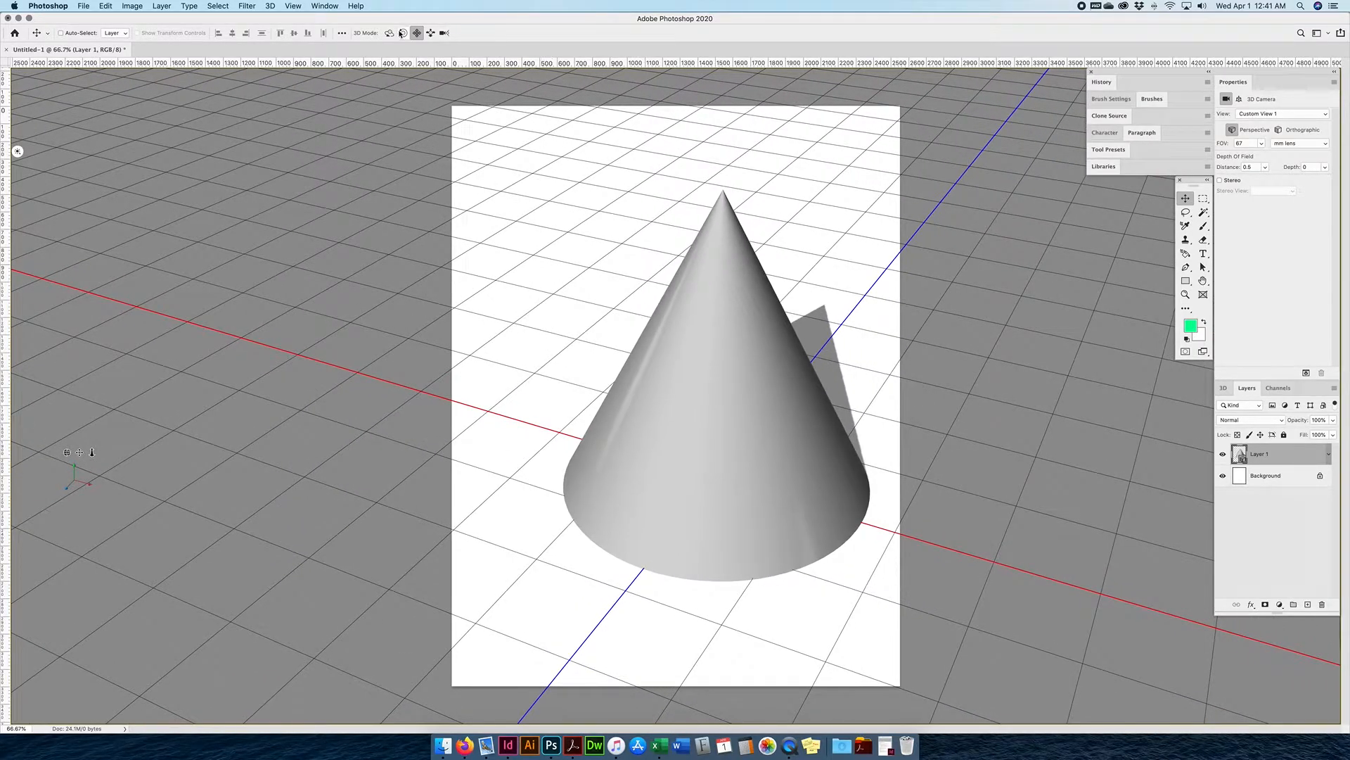
Orbit the camera around the cone to view its opposite side, and roll the camera slightly
{"action": "left_click", "coordinate": [389, 34]}
{"action": "left_click_drag", "start_coordinate": [575, 228], "coordinate": [466, 19]}
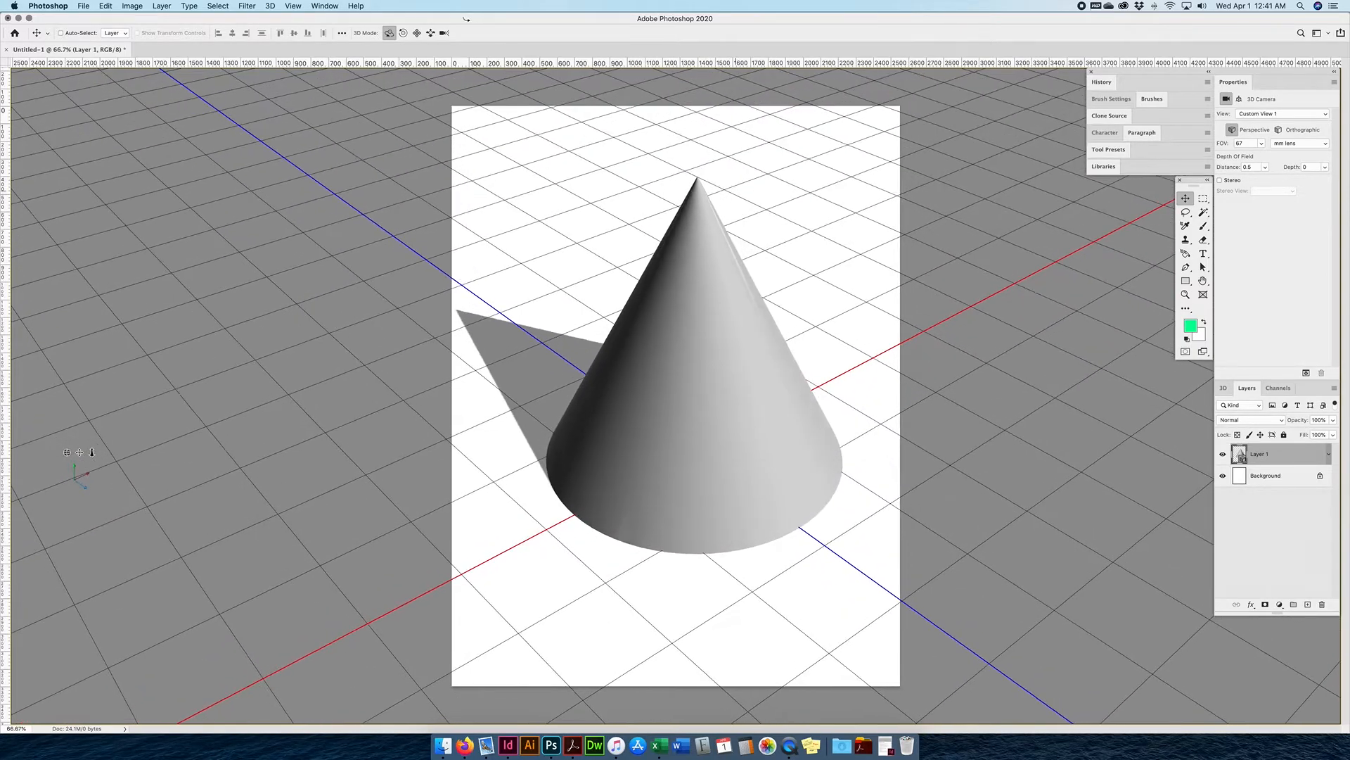
{"action": "left_click", "coordinate": [405, 34]}
{"action": "left_click_drag", "start_coordinate": [551, 239], "coordinate": [410, 284]}
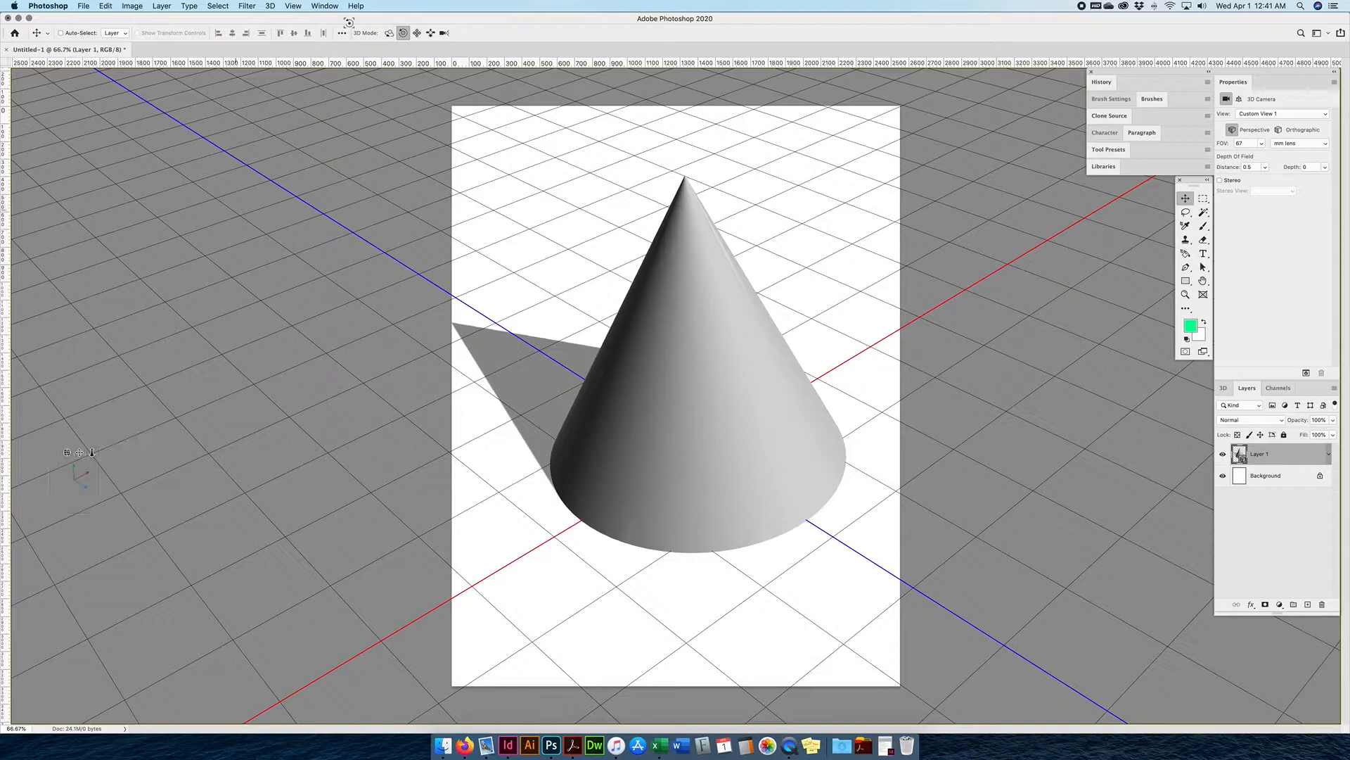
Pan the camera slightly, and slide it across the scene to keep the cone within the canvas
{"action": "left_click", "coordinate": [418, 33]}
{"action": "mouse_move", "coordinate": [558, 220]}
{"action": "left_mouse_down"}
{"action": "mouse_move", "coordinate": [672, 178]}
{"action": "mouse_move", "coordinate": [518, 265]}
{"action": "mouse_move", "coordinate": [412, 185]}
{"action": "mouse_move", "coordinate": [675, 136]}
{"action": "mouse_move", "coordinate": [708, 323]}
{"action": "mouse_move", "coordinate": [516, 259]}
{"action": "mouse_move", "coordinate": [646, 184]}
{"action": "mouse_move", "coordinate": [540, 226]}
{"action": "left_mouse_up"}
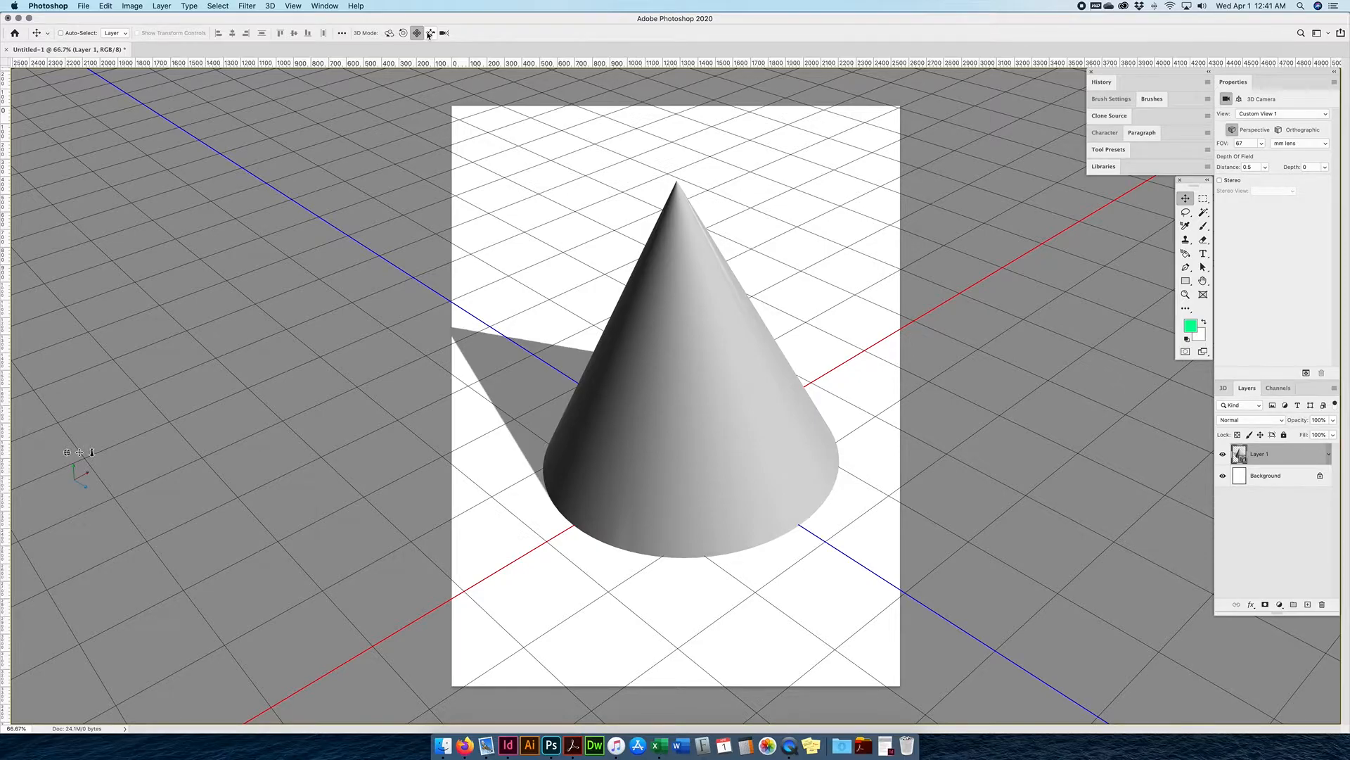
{"action": "left_click", "coordinate": [429, 33]}
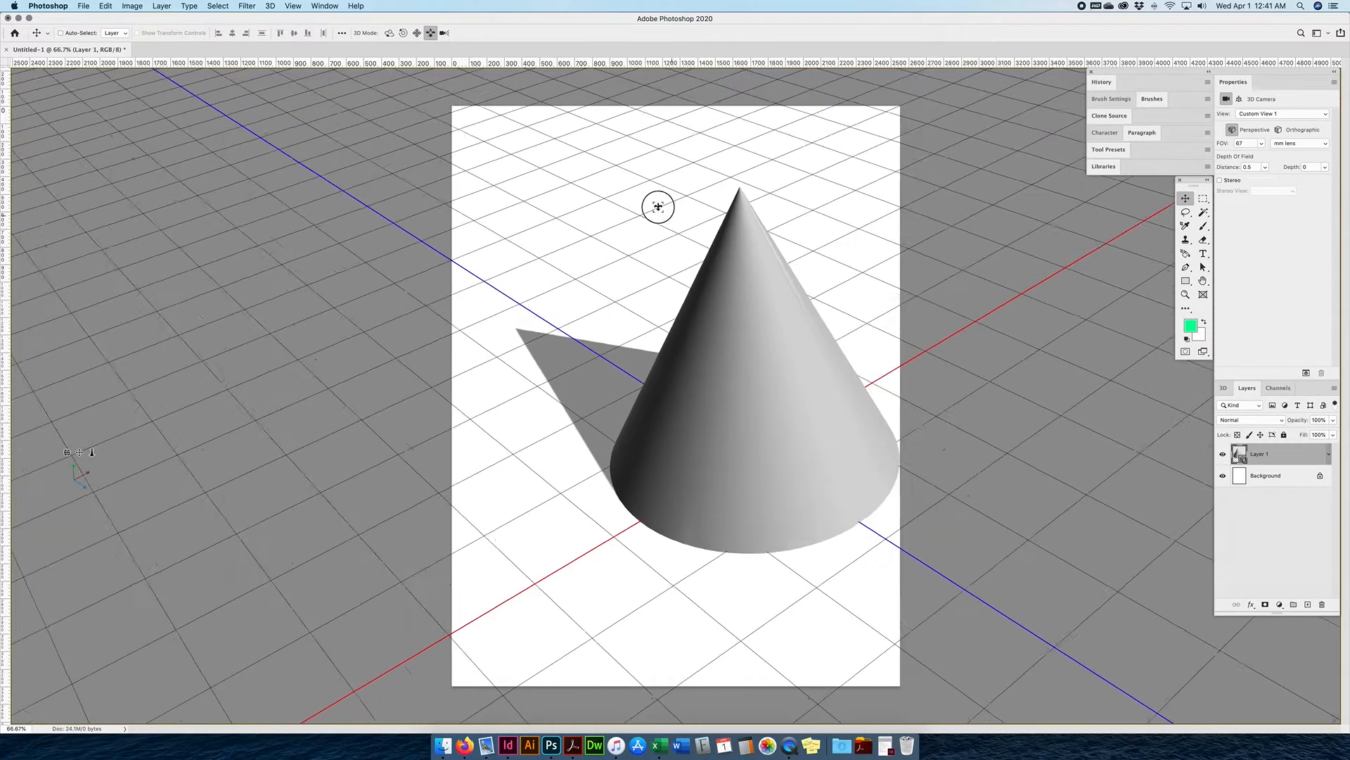
{"action": "left_click_drag", "start_coordinate": [655, 208], "coordinate": [667, 208]}
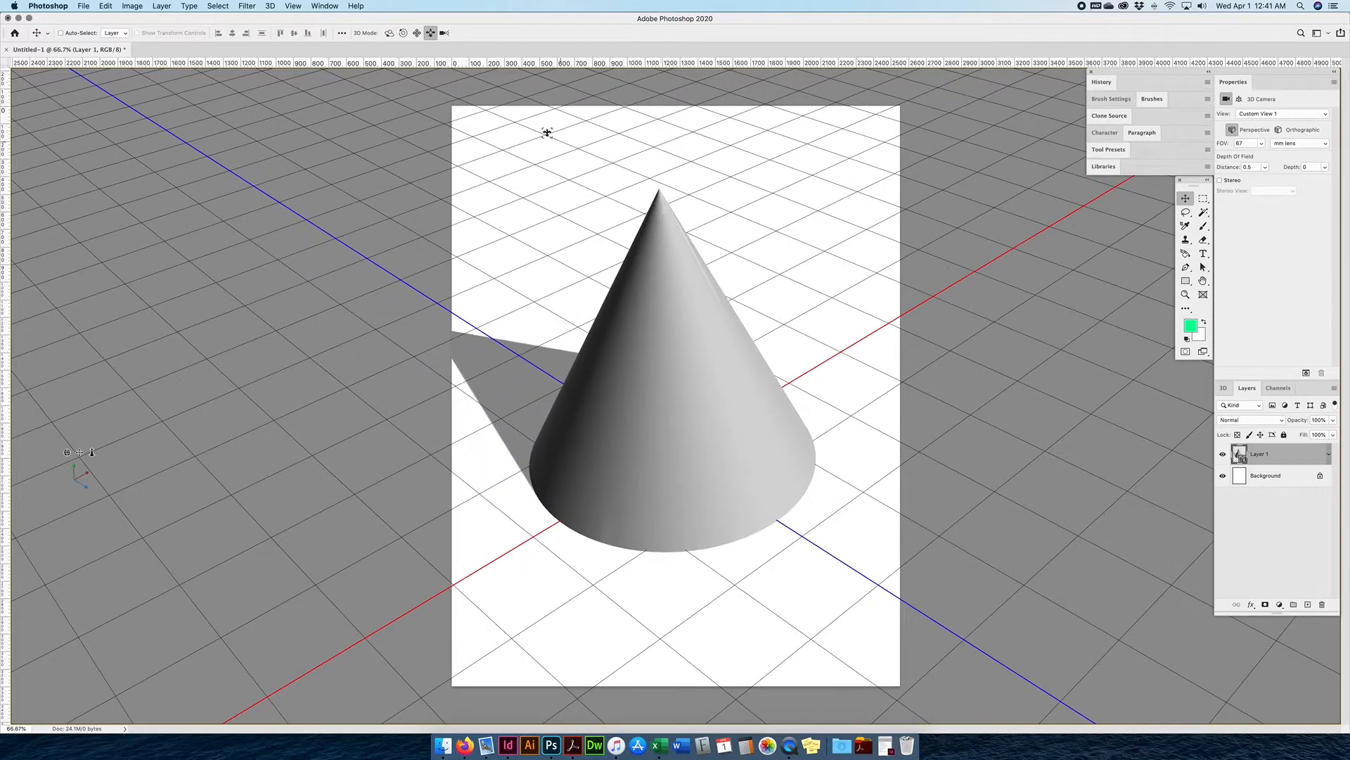
Zoom the camera in and back out on the cone, and roll the view slightly
{"action": "left_click", "coordinate": [444, 33]}
{"action": "left_click_drag", "start_coordinate": [641, 315], "coordinate": [659, 208]}
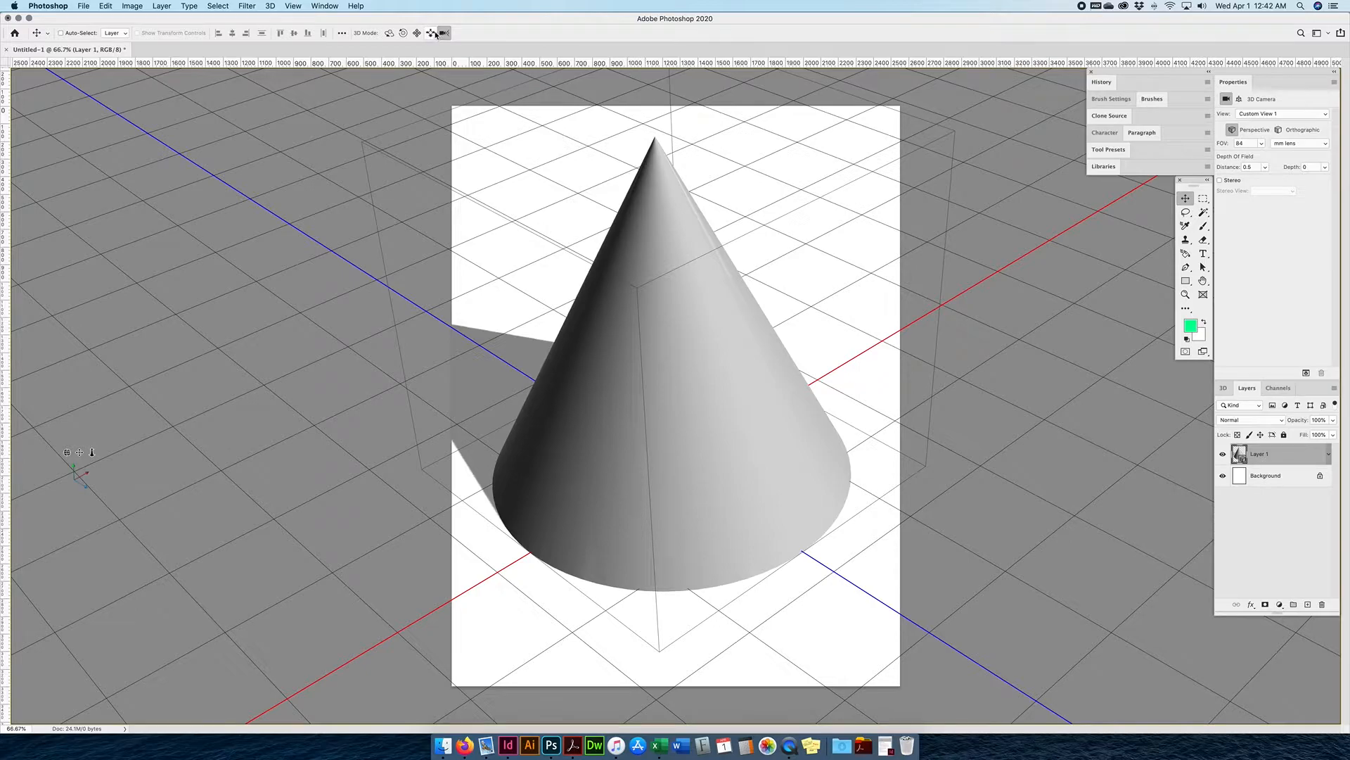
{"action": "mouse_move", "coordinate": [90, 496]}
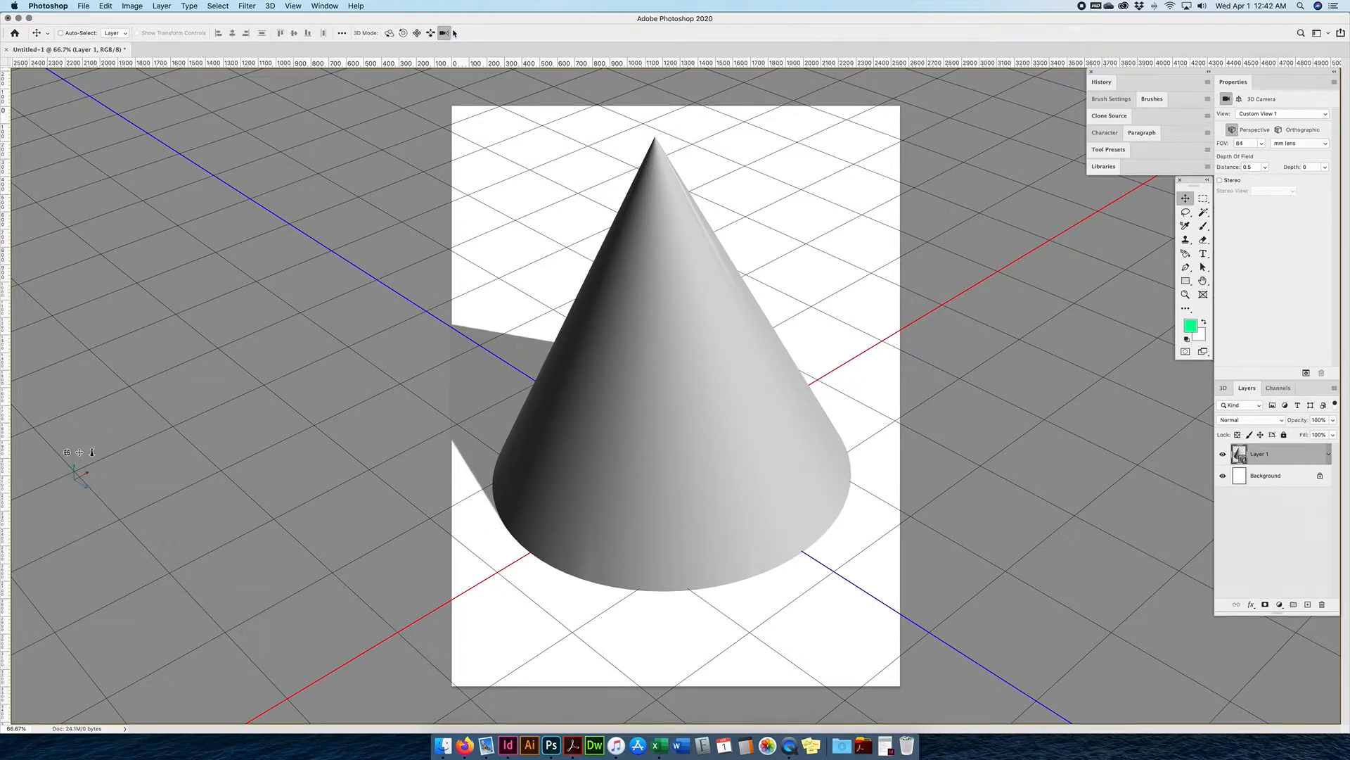
{"action": "left_click_drag", "start_coordinate": [709, 223], "coordinate": [703, 365]}
{"action": "left_click", "coordinate": [403, 33]}
{"action": "mouse_move", "coordinate": [750, 157]}
{"action": "left_mouse_down"}
{"action": "mouse_move", "coordinate": [736, 159]}
{"action": "mouse_move", "coordinate": [747, 172]}
{"action": "left_mouse_up"}
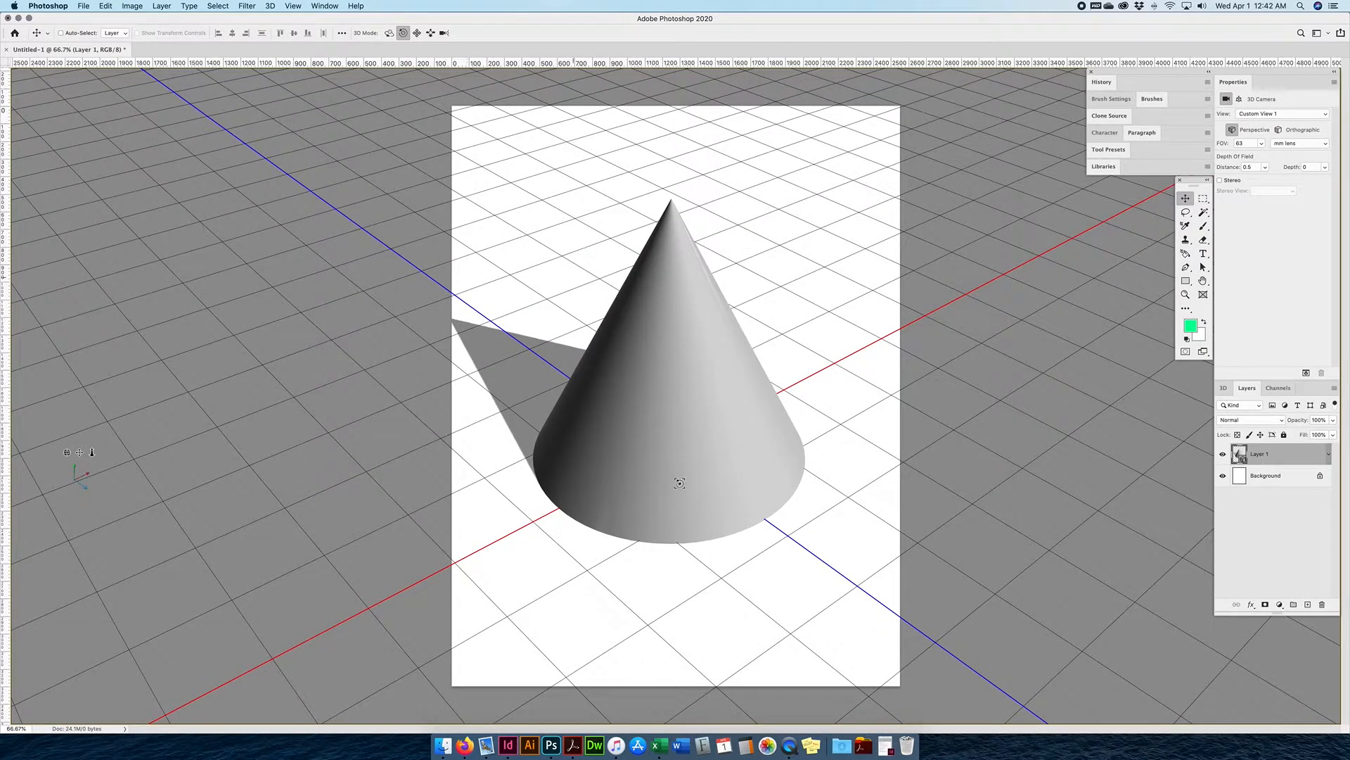
Select the Cone mesh in the scene list and rotate it so that it tilts away from upright
{"action": "left_click", "coordinate": [1224, 389]}
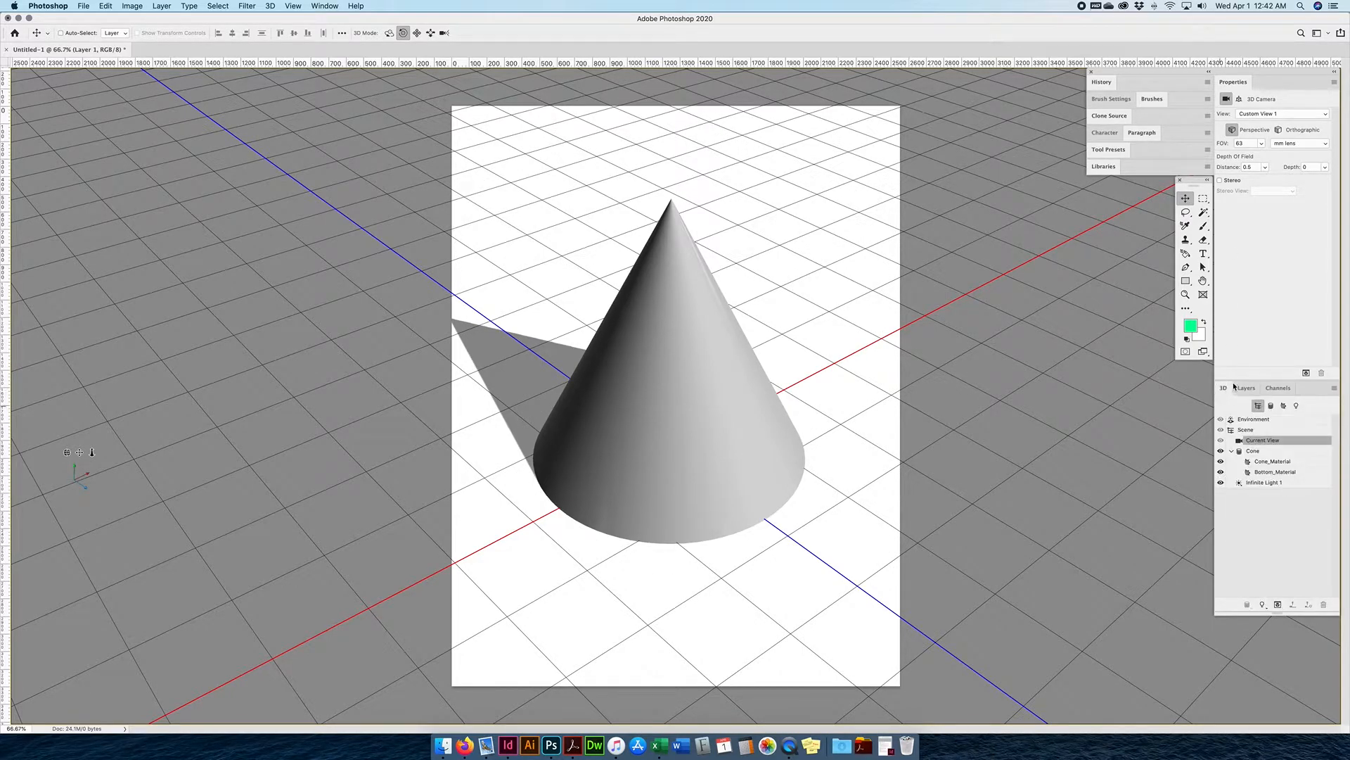
{"action": "left_click", "coordinate": [1254, 451]}
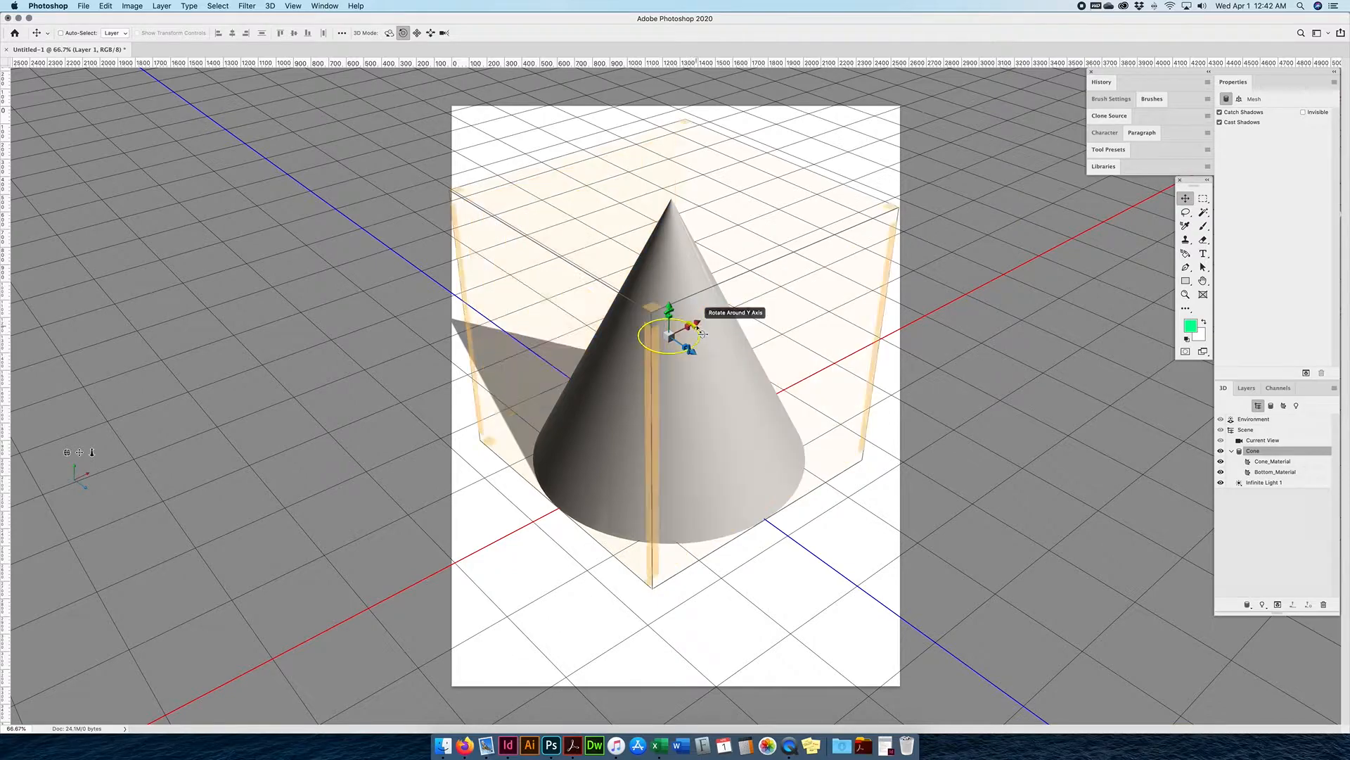
{"action": "left_click_drag", "start_coordinate": [697, 323], "coordinate": [624, 326]}
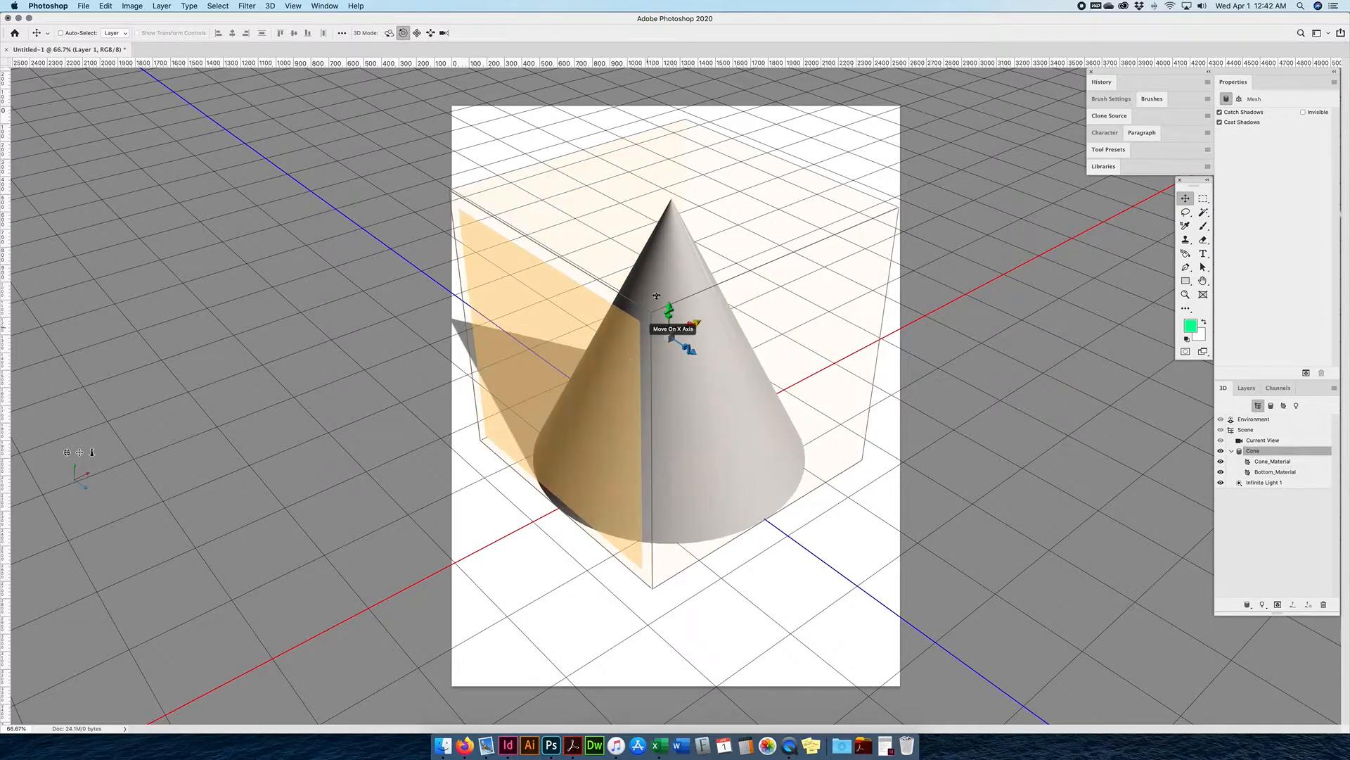
{"action": "left_click_drag", "start_coordinate": [505, 128], "coordinate": [488, 92]}
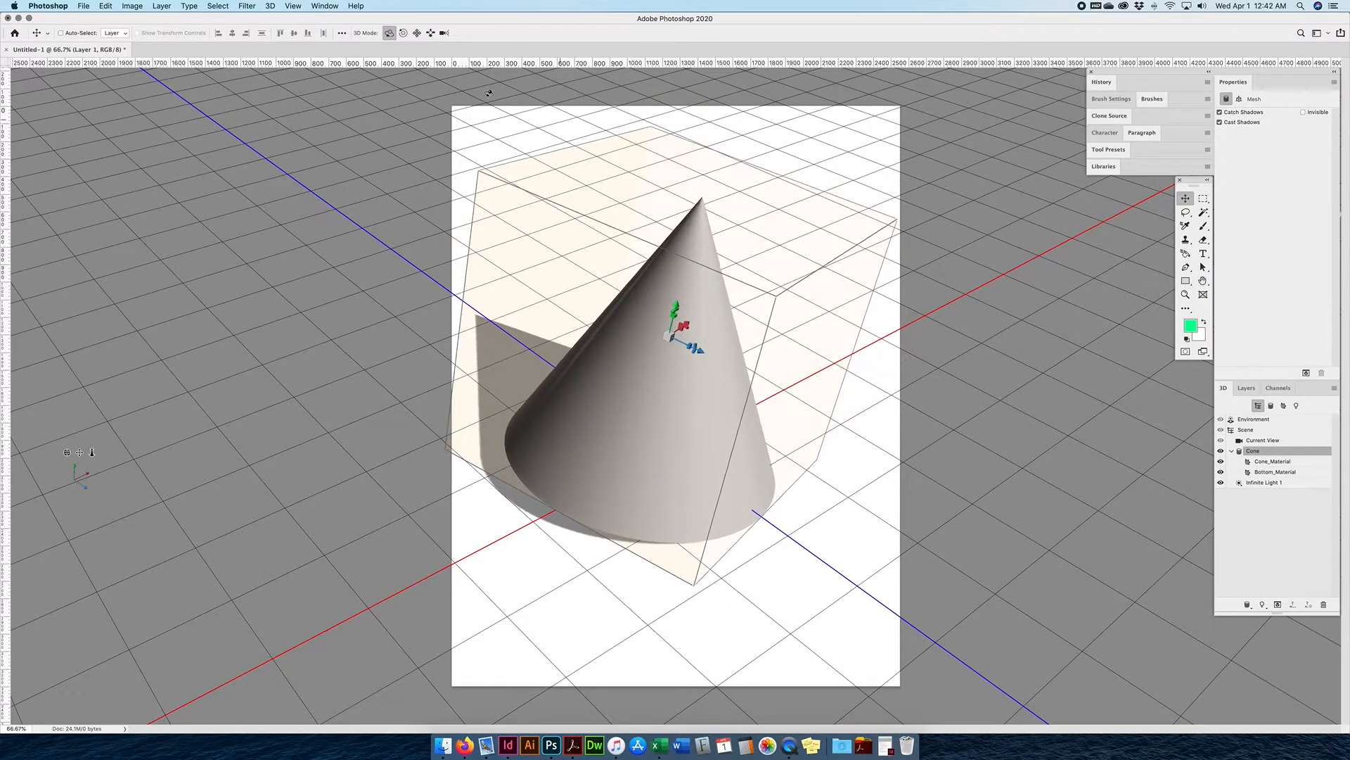
{"action": "left_click_drag", "start_coordinate": [526, 115], "coordinate": [429, 45]}
Reposition the tilted cone mesh higher on the canvas with the Drag and Slide modes, and adjust its size with Scale
{"action": "left_click", "coordinate": [417, 33]}
{"action": "left_click_drag", "start_coordinate": [555, 218], "coordinate": [569, 211]}
{"action": "left_click_drag", "start_coordinate": [515, 132], "coordinate": [496, 76]}
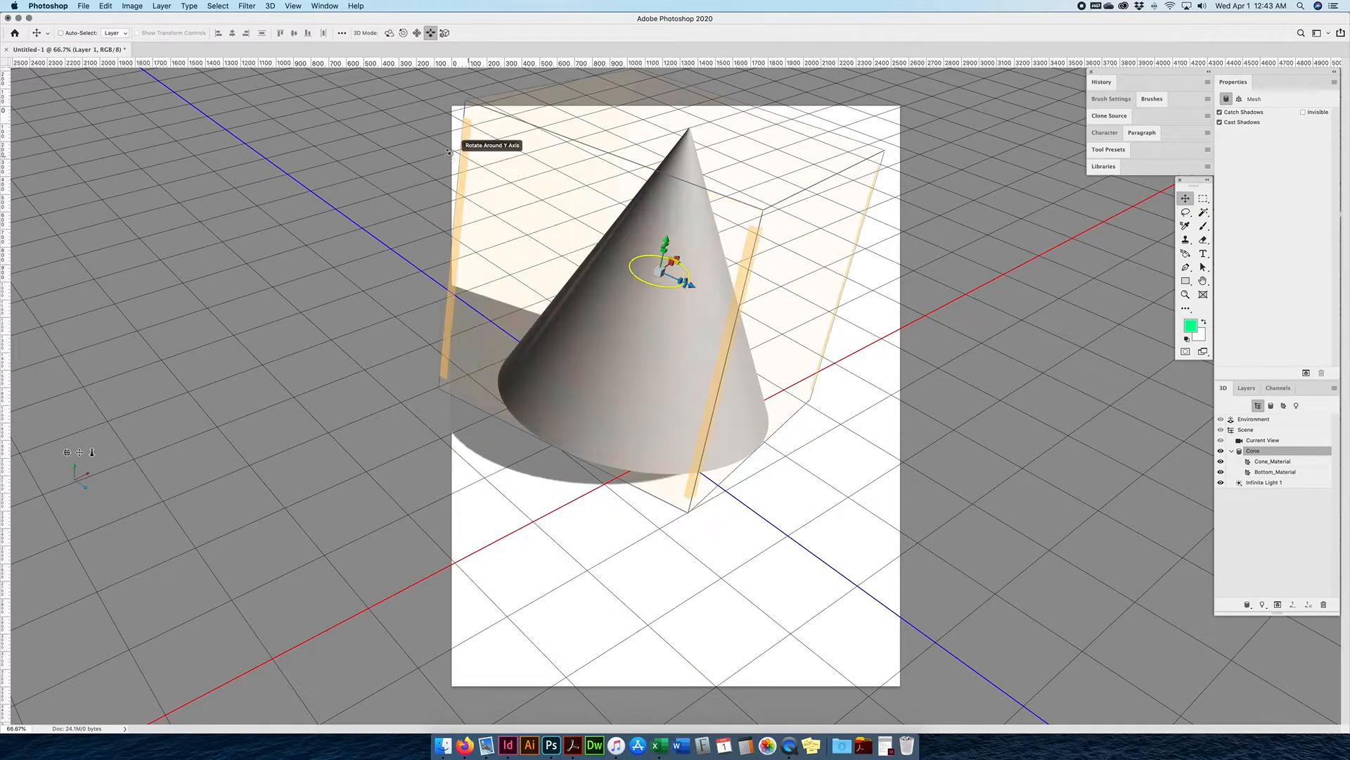
{"action": "left_click_drag", "start_coordinate": [655, 351], "coordinate": [790, 507]}
{"action": "mouse_move", "coordinate": [797, 442]}
{"action": "left_mouse_down"}
{"action": "mouse_move", "coordinate": [757, 703]}
{"action": "mouse_move", "coordinate": [808, 368]}
{"action": "mouse_move", "coordinate": [802, 483]}
{"action": "mouse_move", "coordinate": [791, 468]}
{"action": "left_mouse_up"}
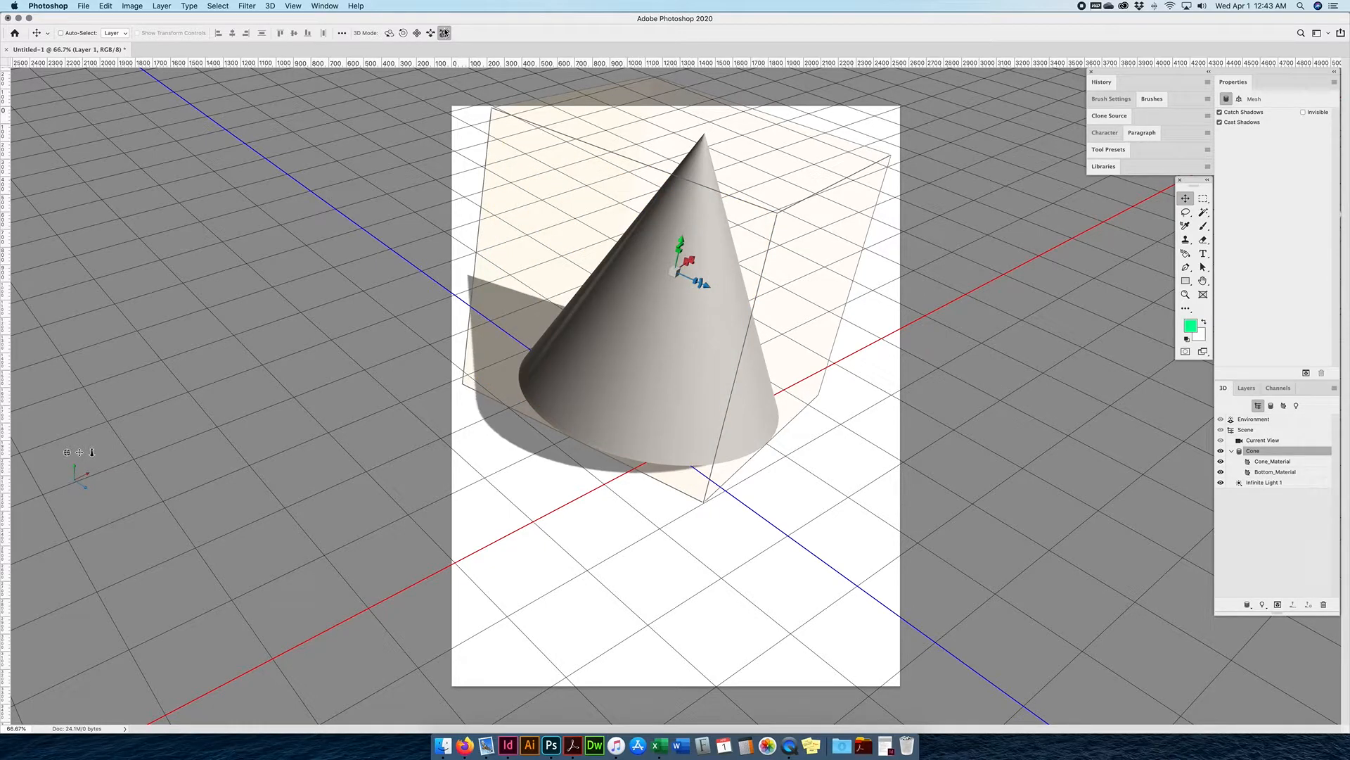
Select the Current View camera, adjust its zoom on the cone, and orbit it to look along the blue axis
{"action": "left_click", "coordinate": [445, 33]}
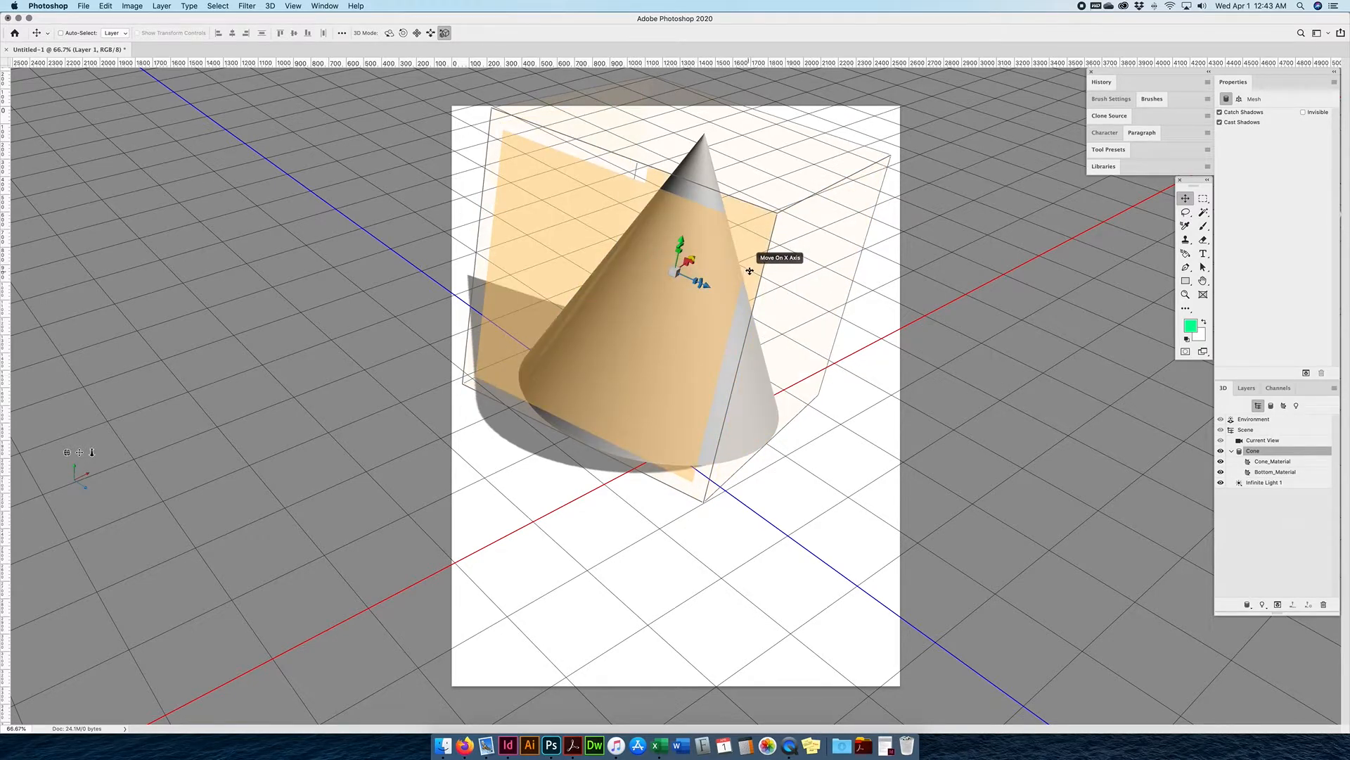
{"action": "left_click", "coordinate": [1269, 441]}
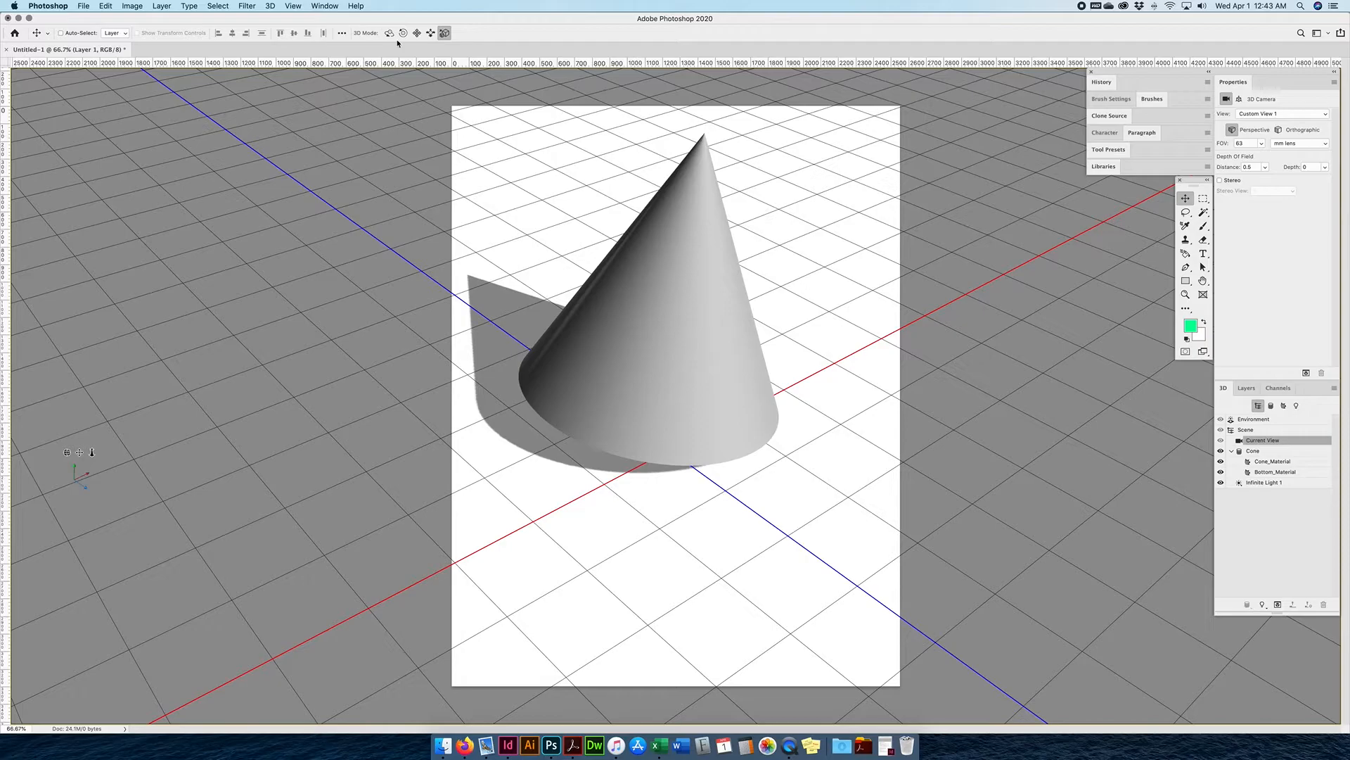
{"action": "key", "text": "F11"}
{"action": "key", "text": "F11"}
{"action": "left_click_drag", "start_coordinate": [828, 301], "coordinate": [747, 317]}
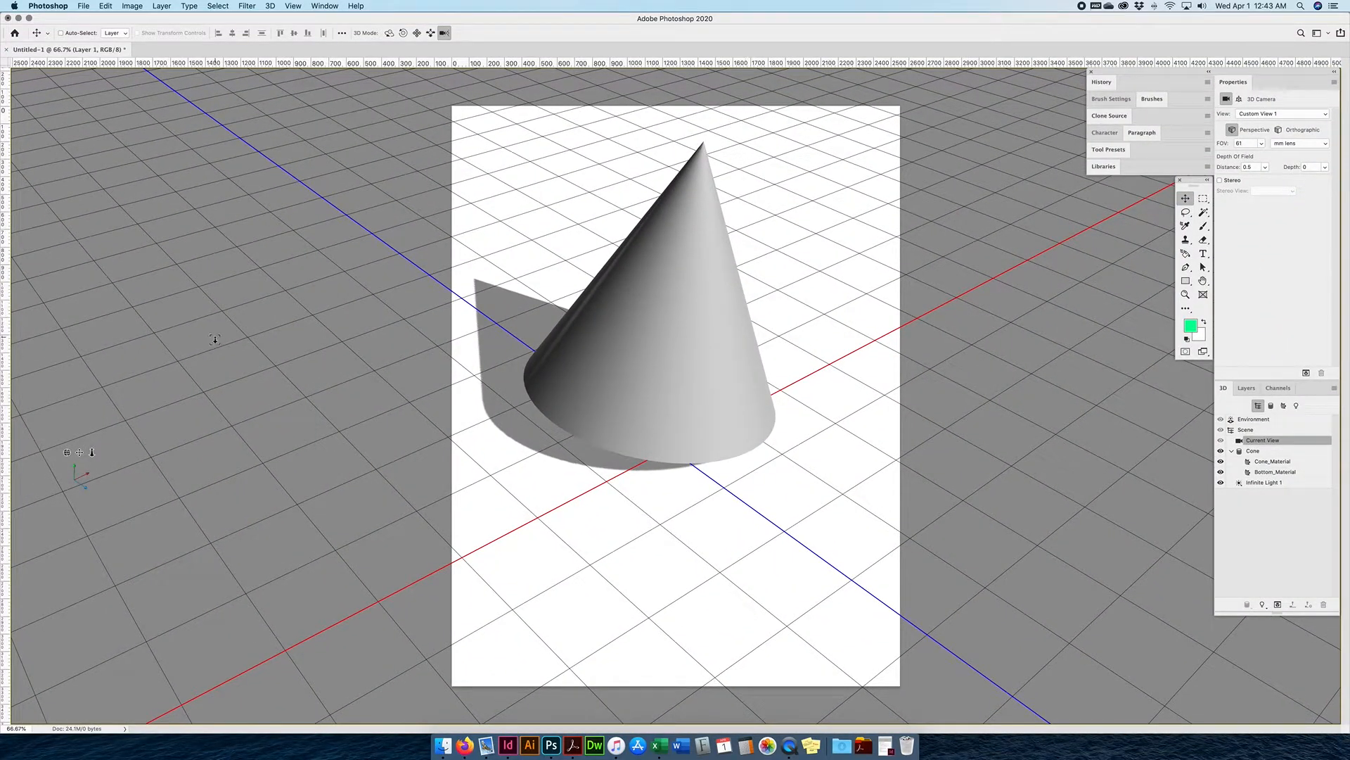
{"action": "left_click_drag", "start_coordinate": [829, 289], "coordinate": [744, 284]}
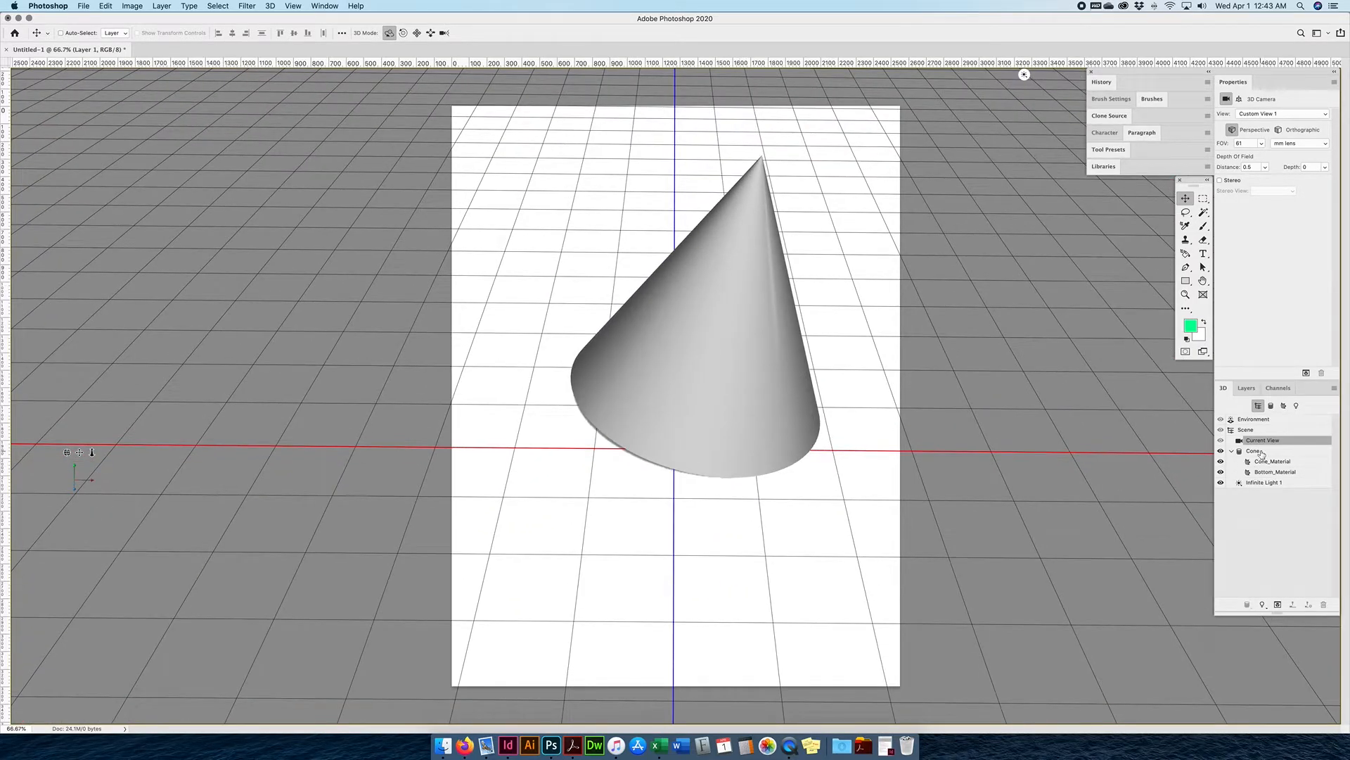
Move the Cone mesh toward the canvas centre, rotate it around the Z axis, and try scaling it along Z
{"action": "left_click", "coordinate": [760, 324]}
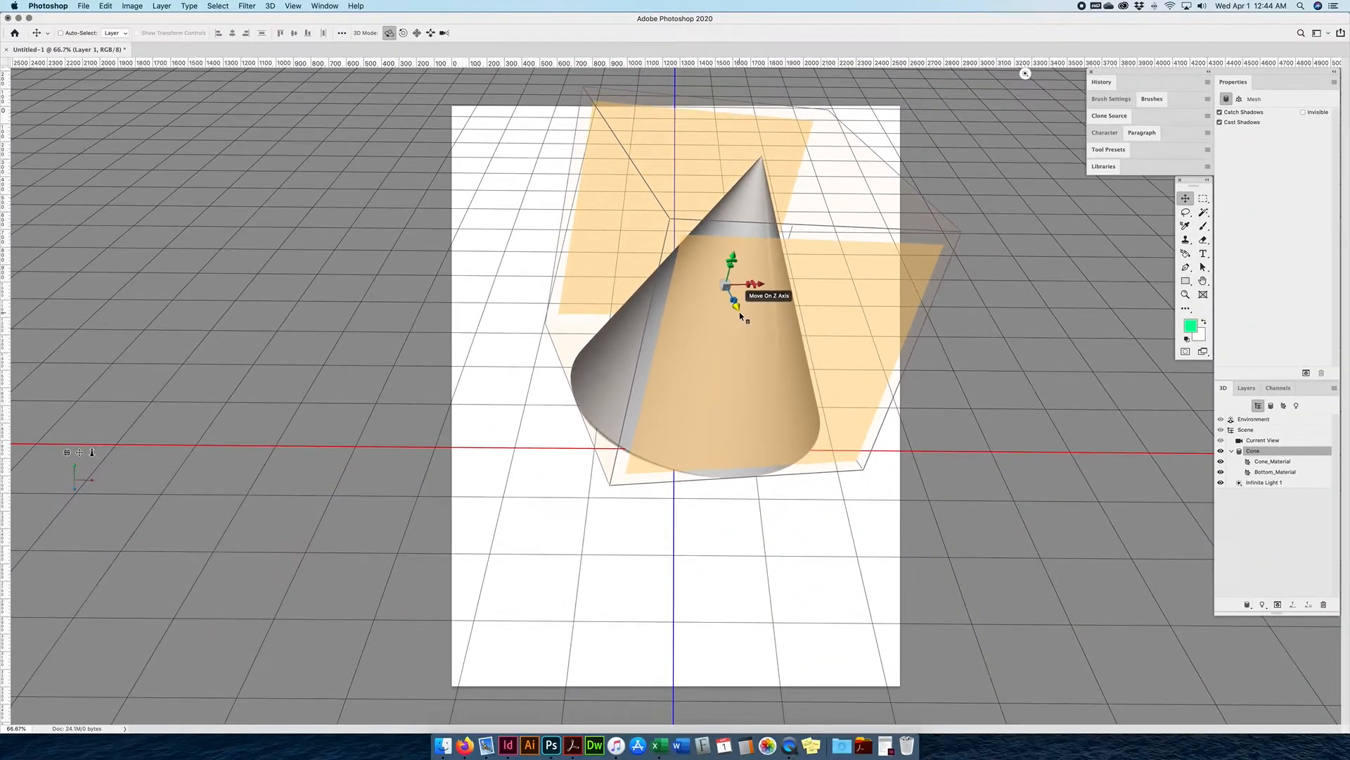
{"action": "left_click_drag", "start_coordinate": [734, 257], "coordinate": [608, 288]}
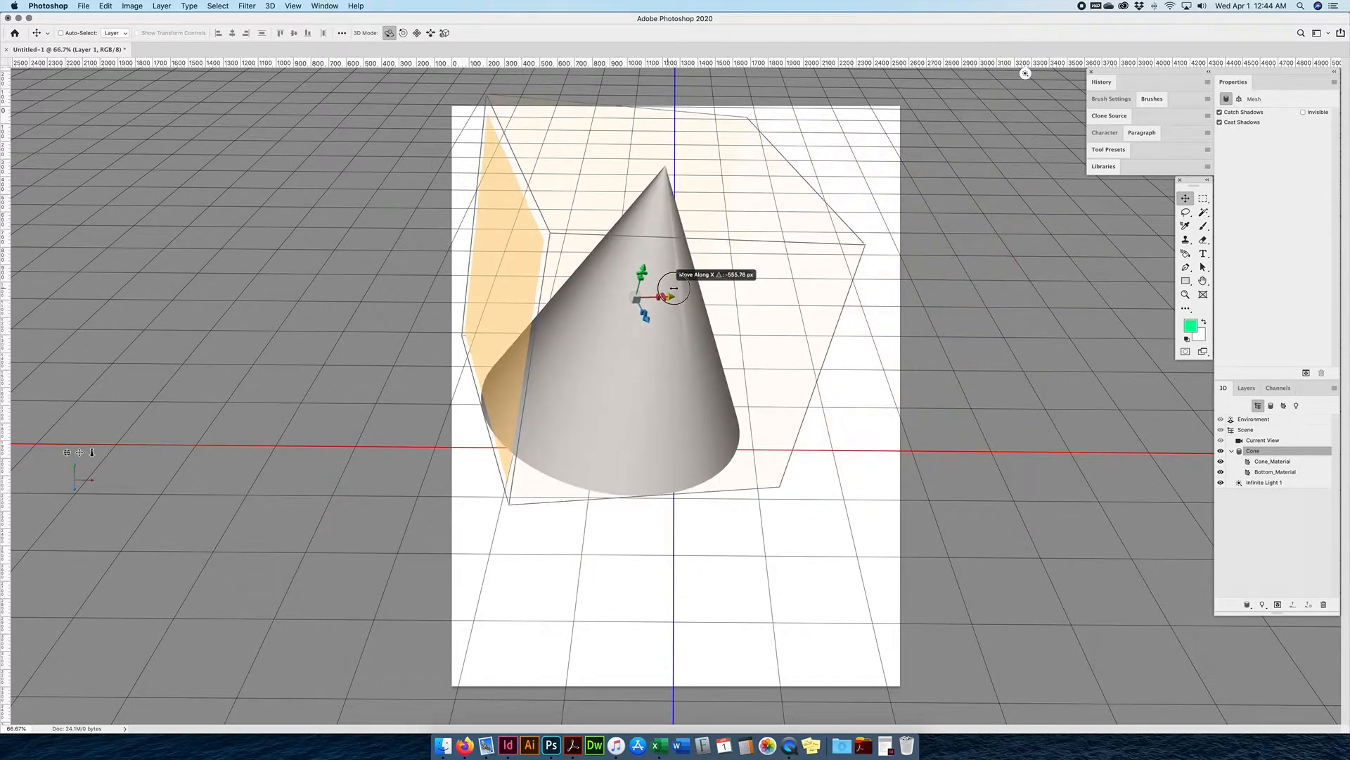
{"action": "left_click_drag", "start_coordinate": [690, 406], "coordinate": [661, 359]}
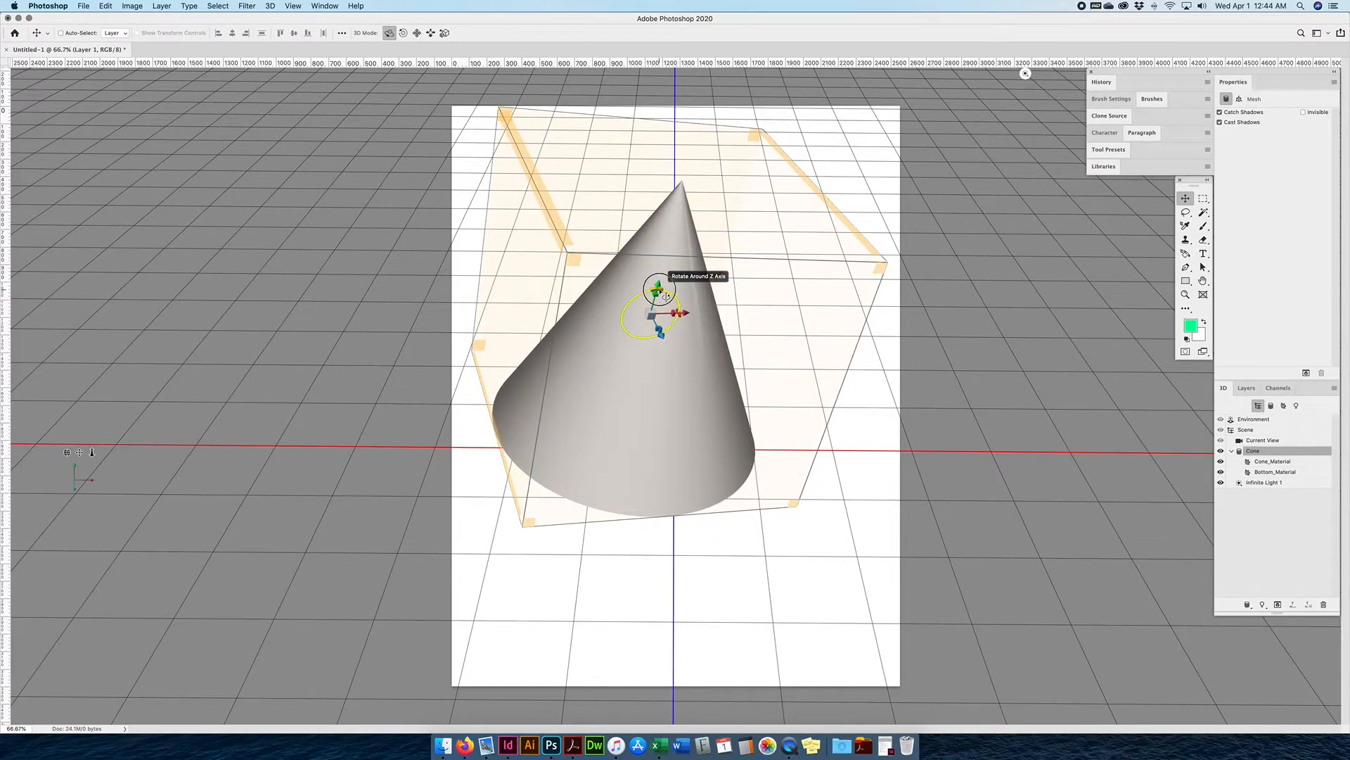
{"action": "left_click_drag", "start_coordinate": [666, 296], "coordinate": [693, 248]}
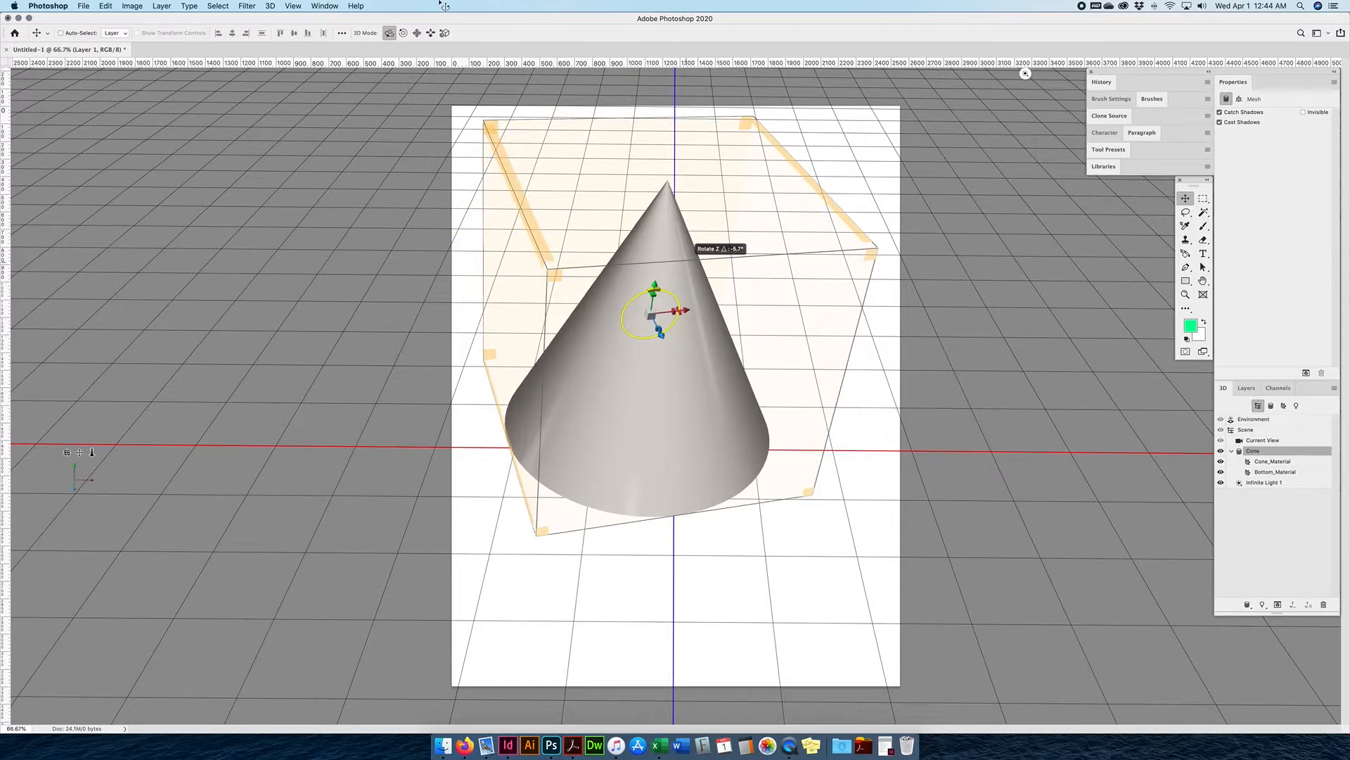
{"action": "left_click_drag", "start_coordinate": [678, 313], "coordinate": [681, 359]}
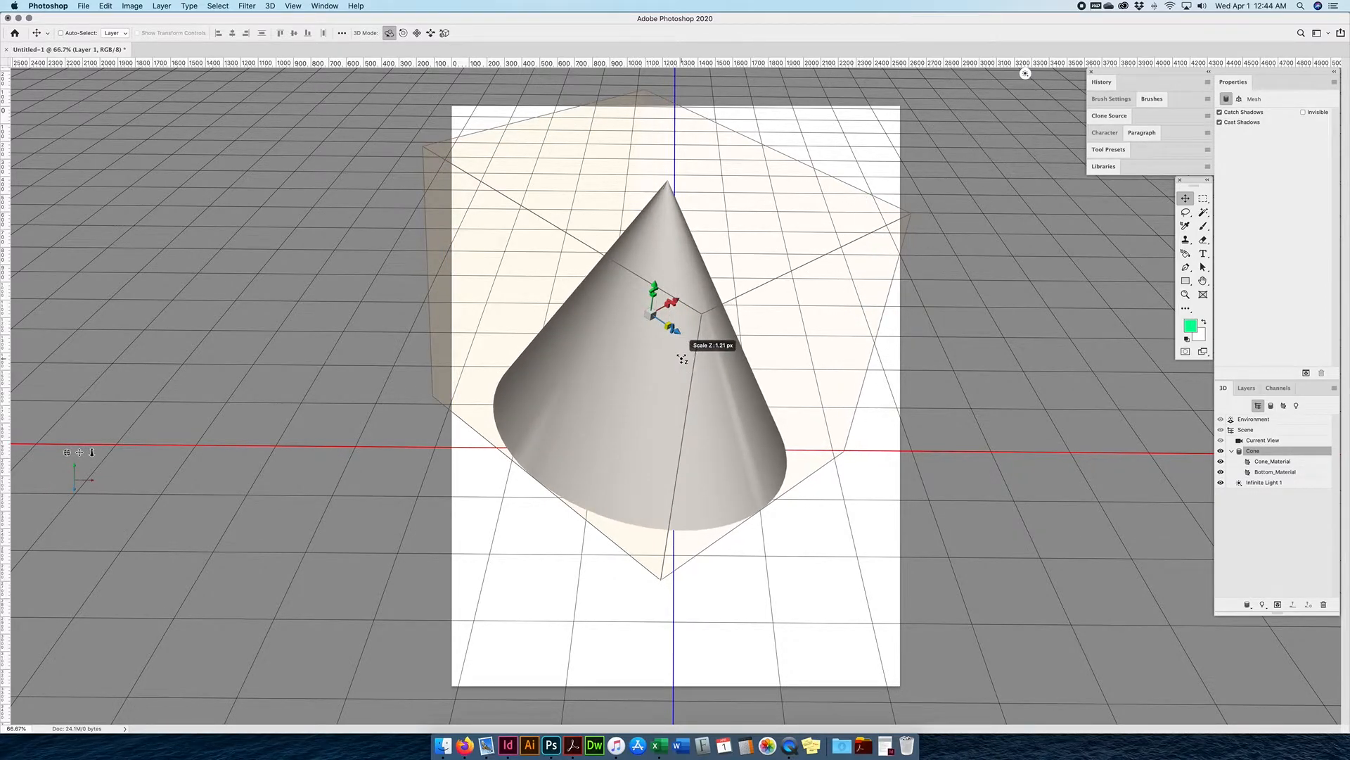
{"action": "key", "text": "super+z"}
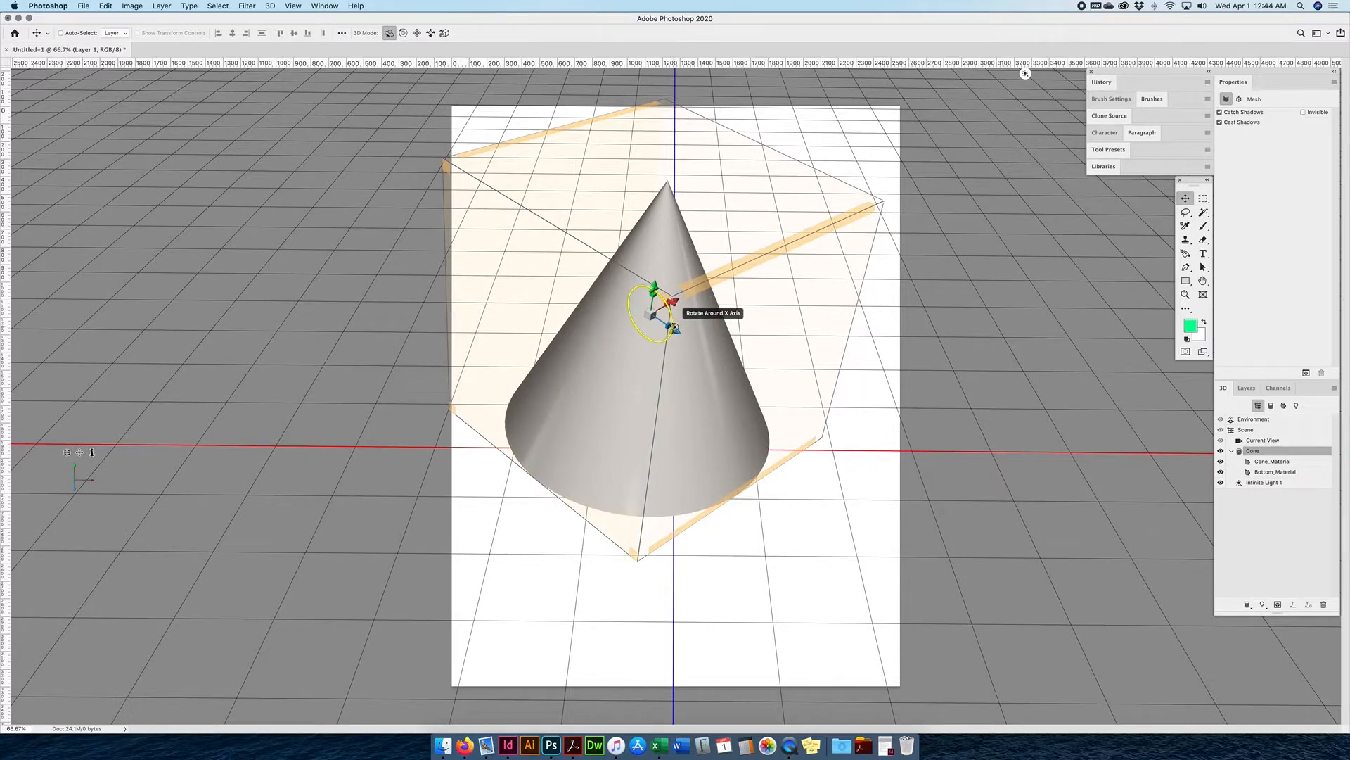
Rotate the cone mesh upright with the axis widget and stretch it taller along the Y axis
{"action": "left_click_drag", "start_coordinate": [664, 282], "coordinate": [679, 320]}
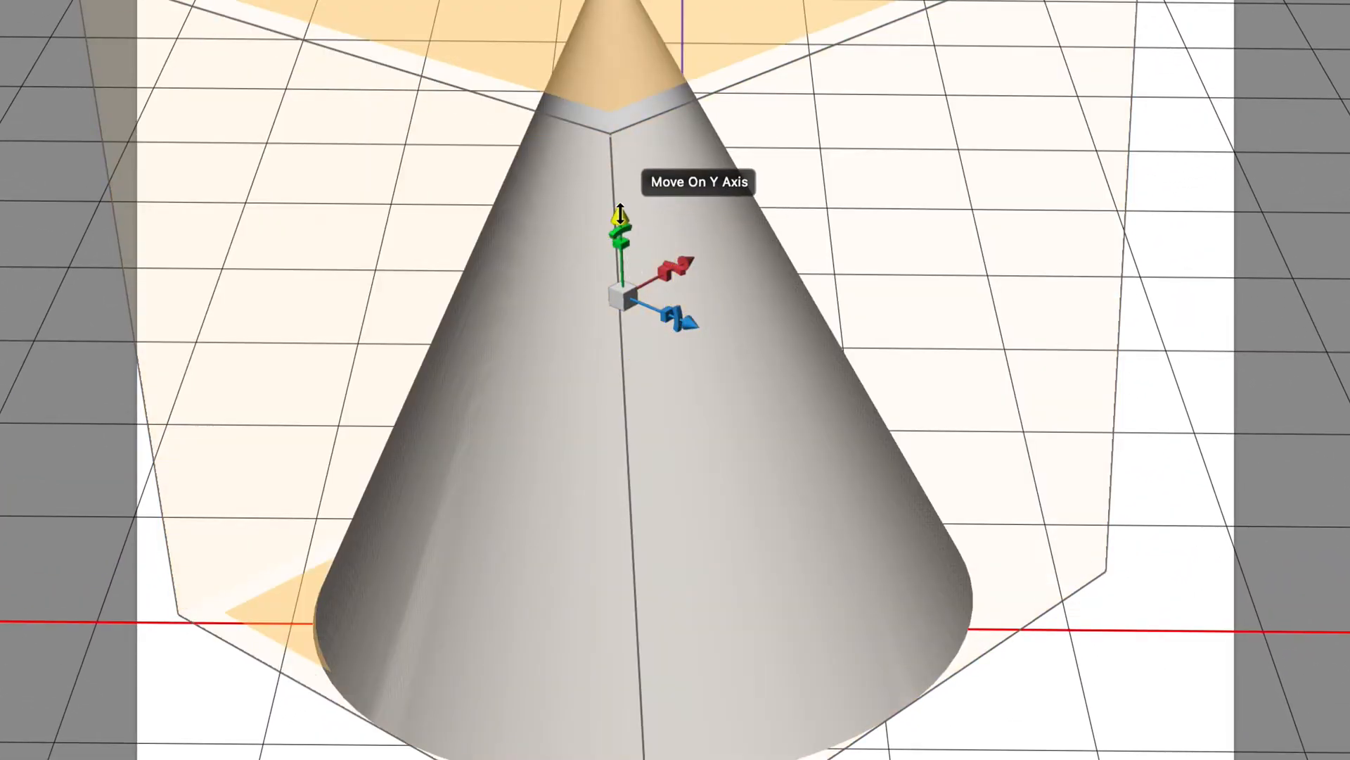
{"action": "left_click_drag", "start_coordinate": [620, 243], "coordinate": [639, 92]}
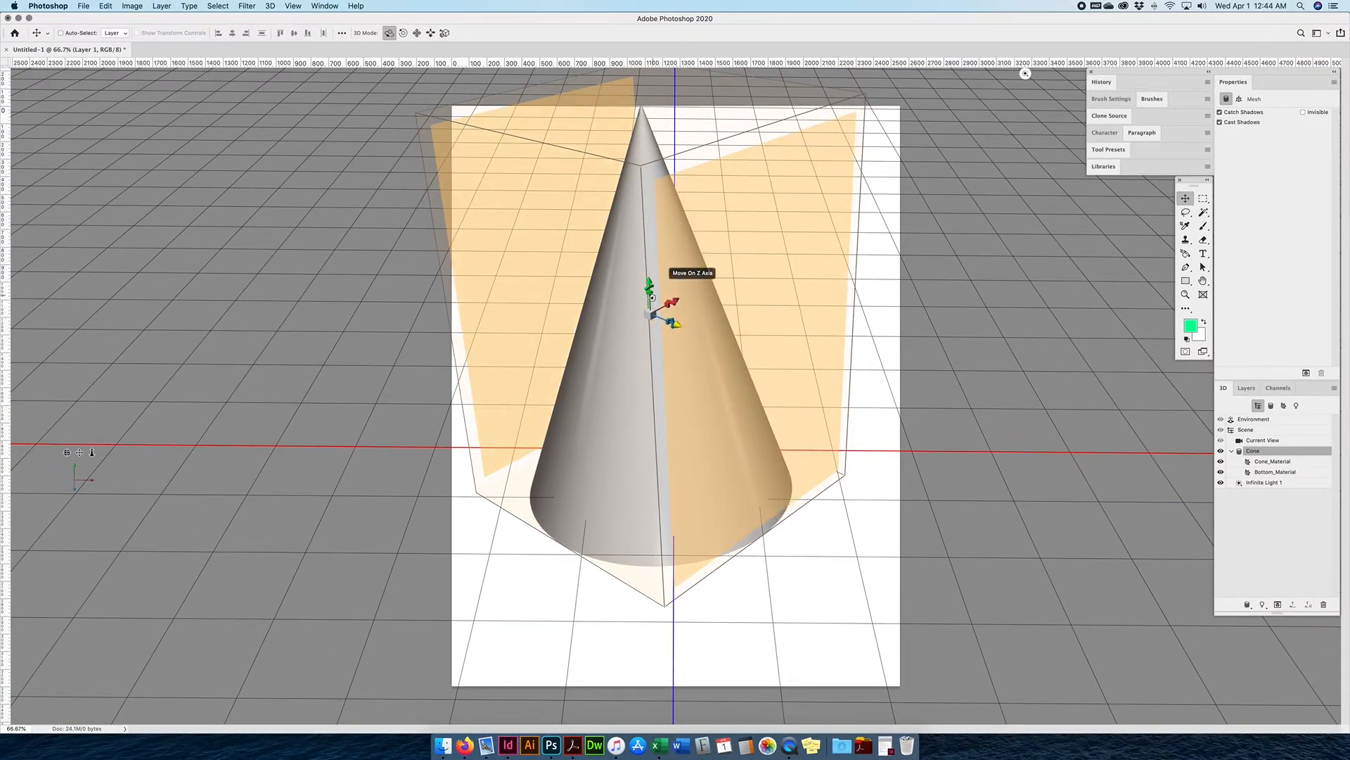
{"action": "left_click_drag", "start_coordinate": [649, 287], "coordinate": [671, 322]}
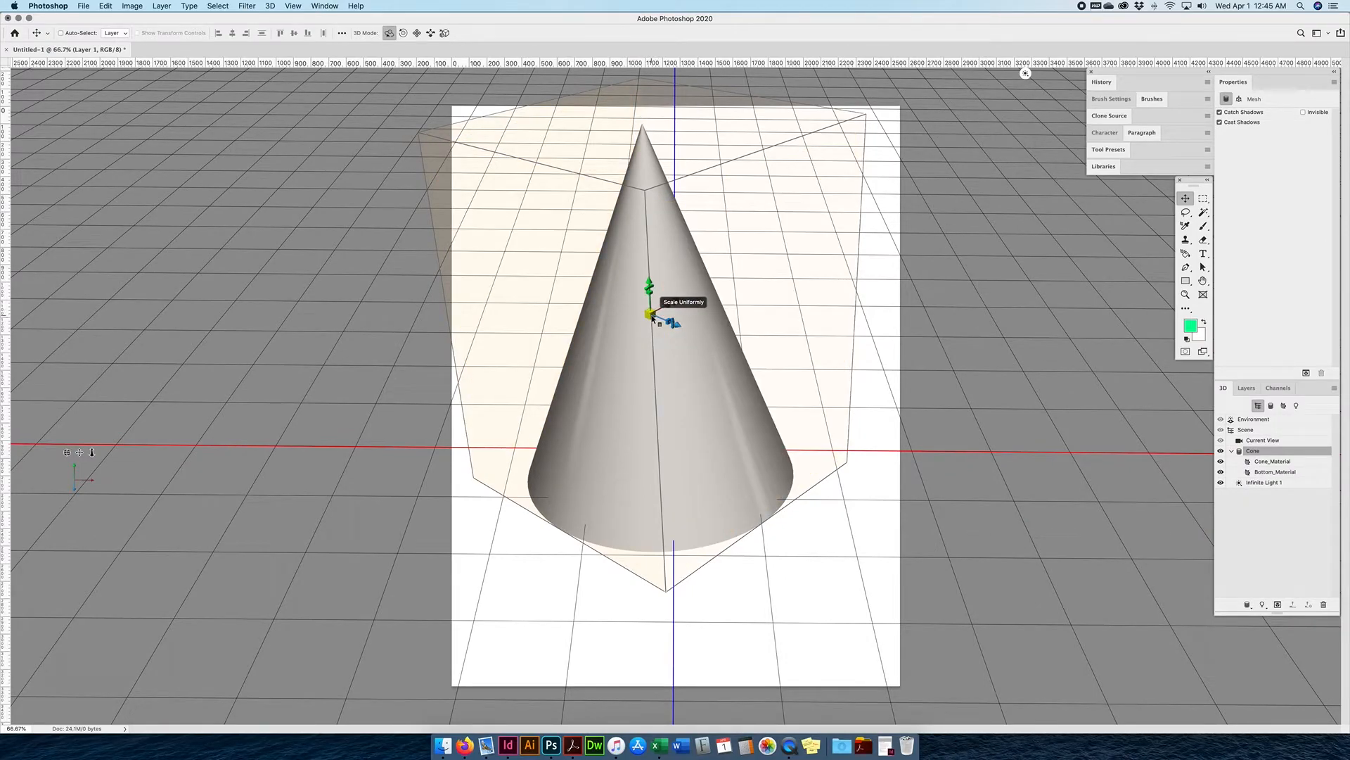
Scale the cone mesh down uniformly with the axis widget's centre cube
{"action": "left_click", "coordinate": [650, 316]}
{"action": "left_click", "coordinate": [651, 314]}
{"action": "left_click", "coordinate": [651, 315]}
{"action": "left_click", "coordinate": [651, 314]}
{"action": "mouse_move", "coordinate": [650, 314]}
{"action": "left_mouse_down"}
{"action": "mouse_move", "coordinate": [579, 241]}
{"action": "mouse_move", "coordinate": [473, 190]}
{"action": "mouse_move", "coordinate": [598, 263]}
{"action": "mouse_move", "coordinate": [643, 334]}
{"action": "left_mouse_up"}
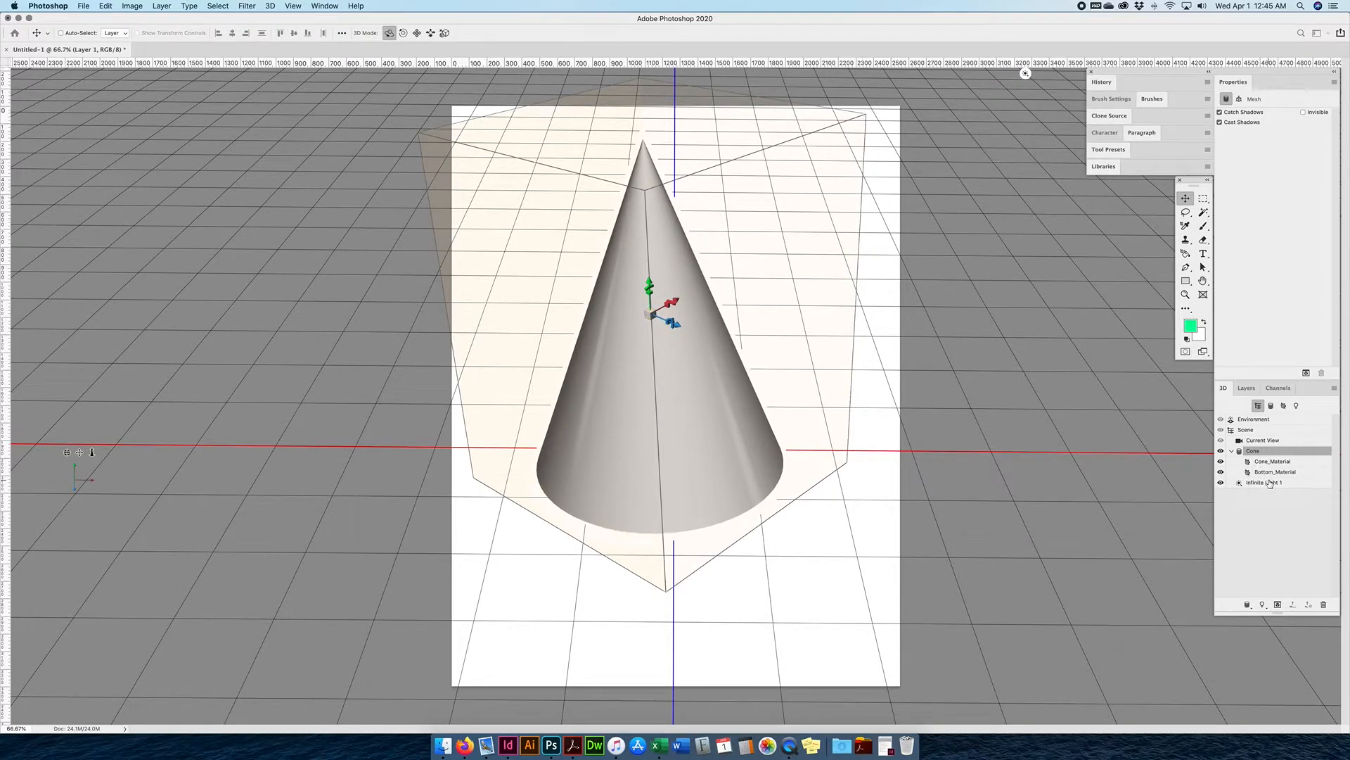
Examine the cone's Cone_Material properties in the scene list, and orbit the Current View camera to show the cone's underside
{"action": "left_click", "coordinate": [1256, 461]}
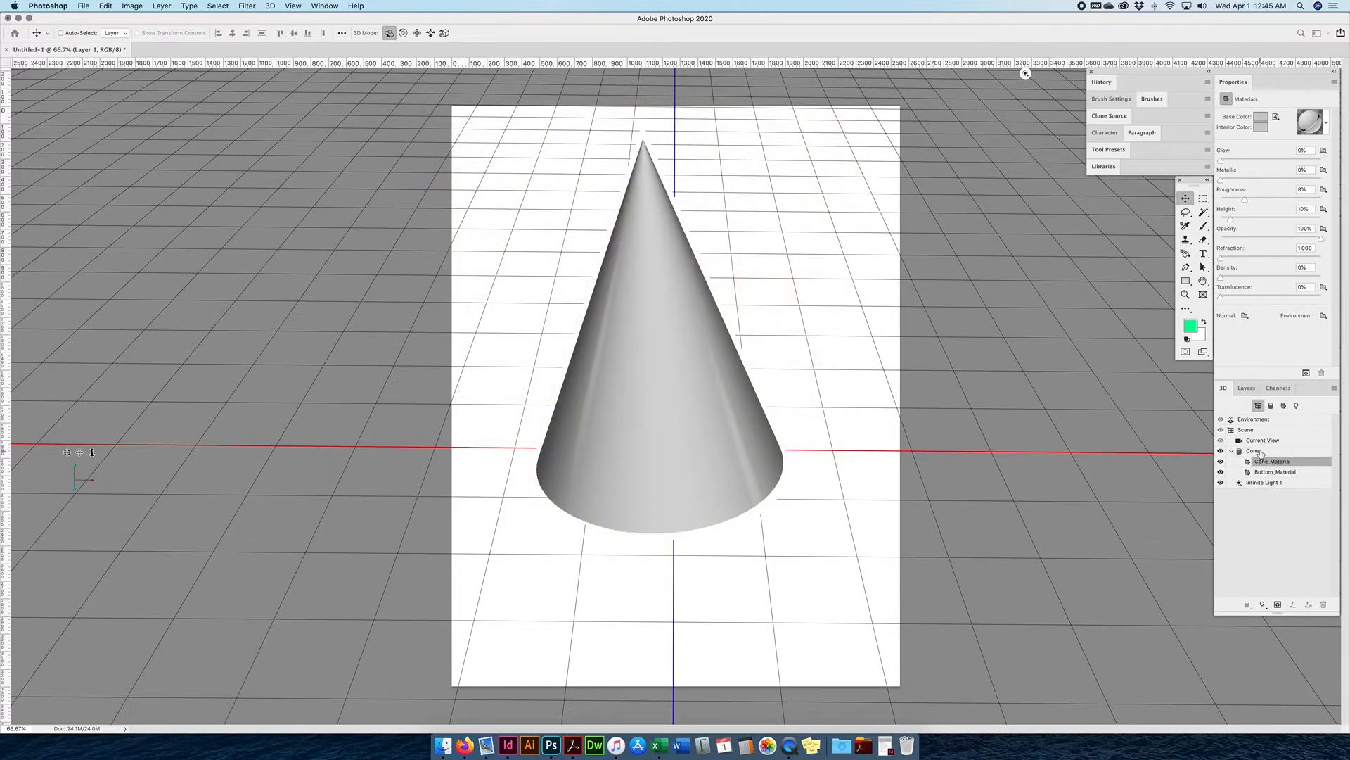
{"action": "left_click", "coordinate": [1259, 452]}
{"action": "left_click", "coordinate": [1232, 451]}
{"action": "left_click", "coordinate": [1232, 450]}
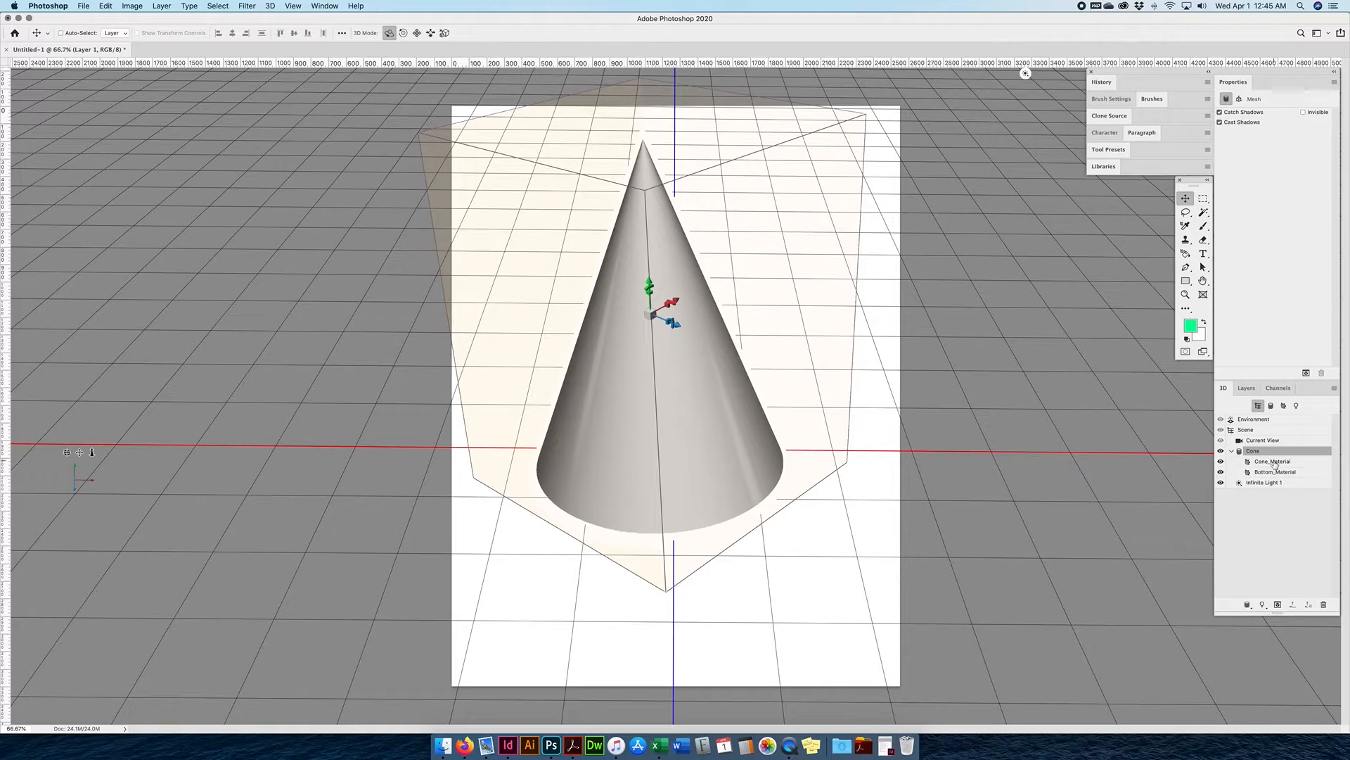
{"action": "left_click", "coordinate": [1272, 463]}
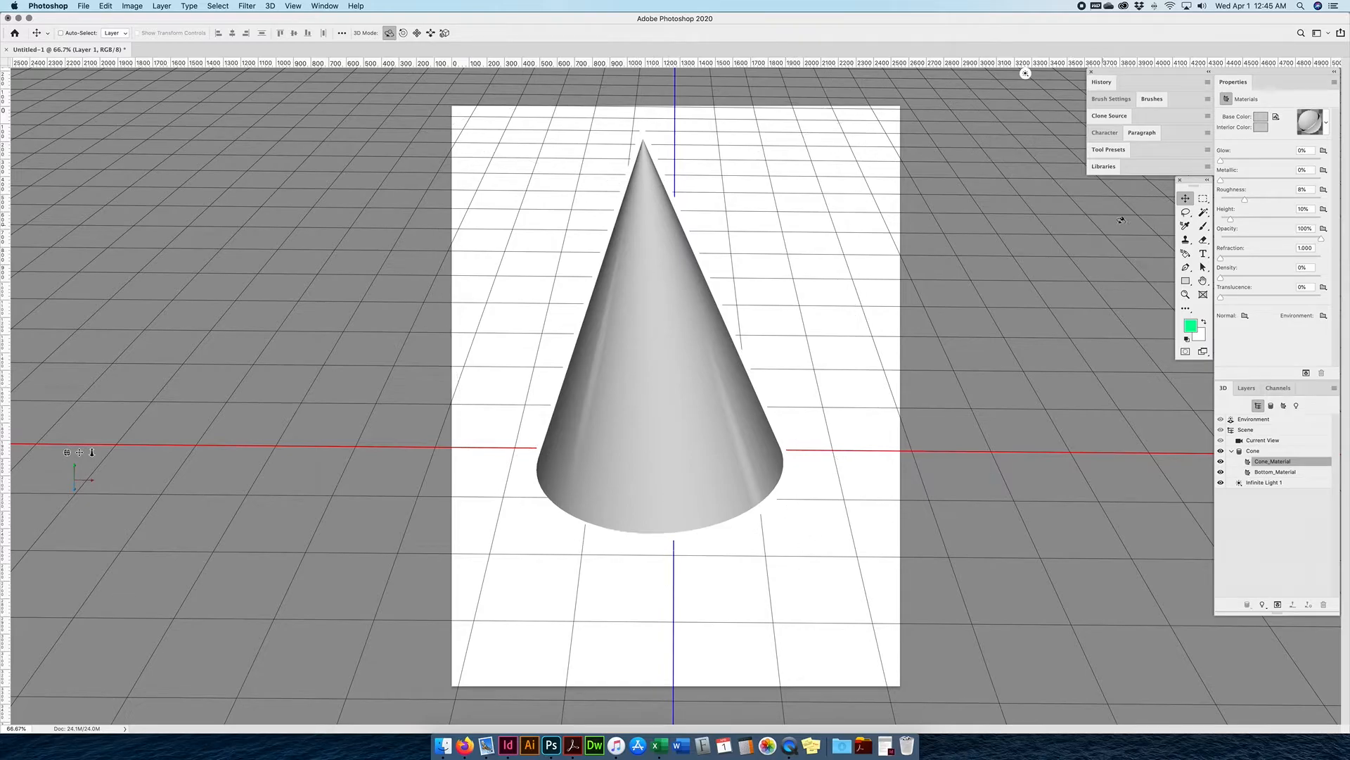
{"action": "left_click", "coordinate": [1263, 440]}
{"action": "left_click_drag", "start_coordinate": [686, 518], "coordinate": [679, 478]}
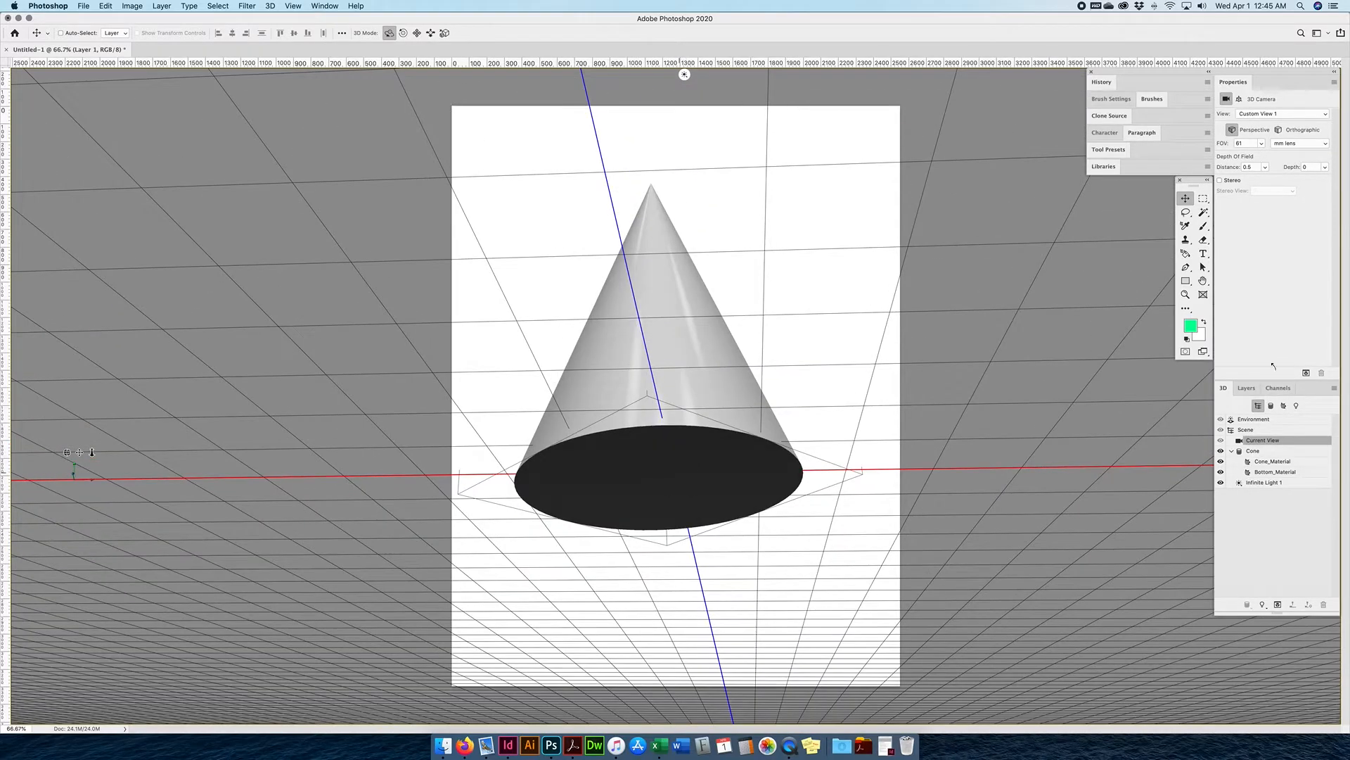
Set the base color of Cone_Material to pure red (RGB 255, 0, 0)
{"action": "left_click", "coordinate": [1283, 463]}
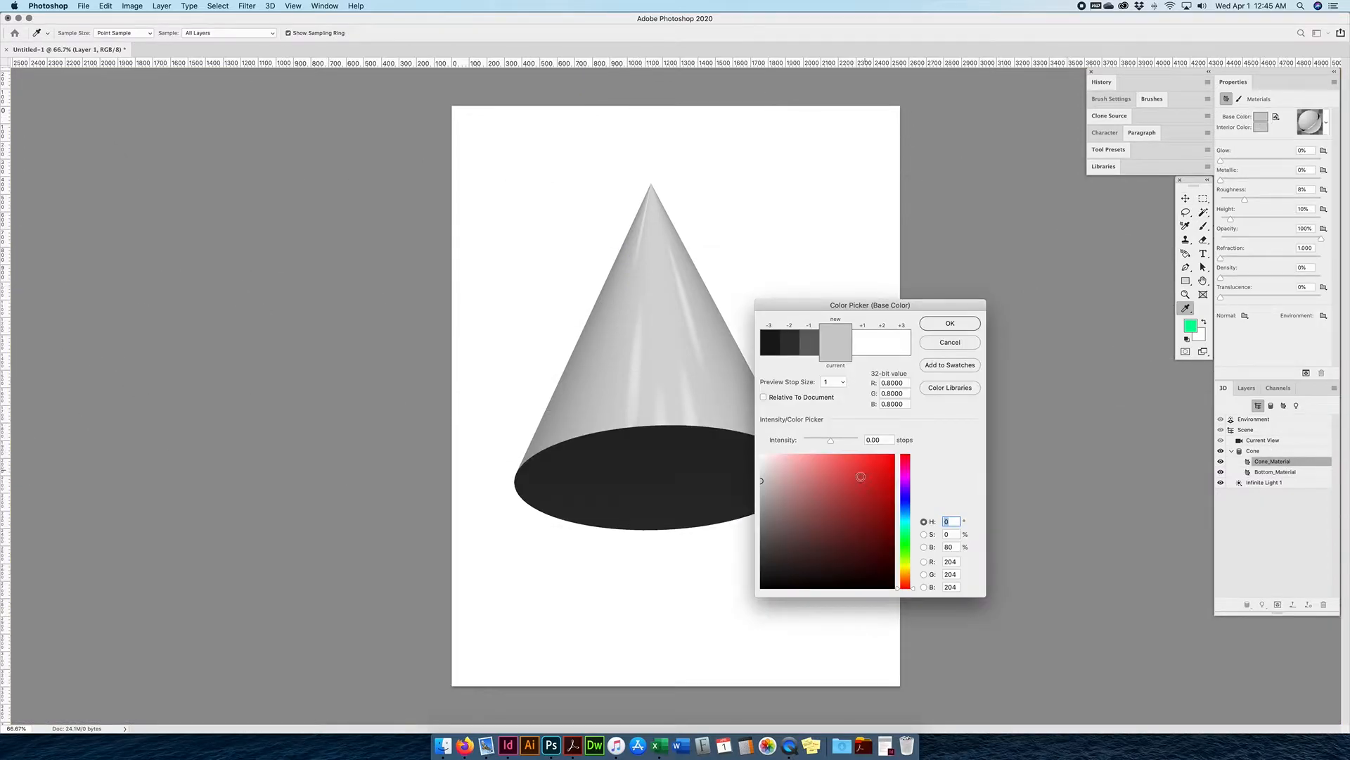
{"action": "left_click_drag", "start_coordinate": [865, 477], "coordinate": [925, 431]}
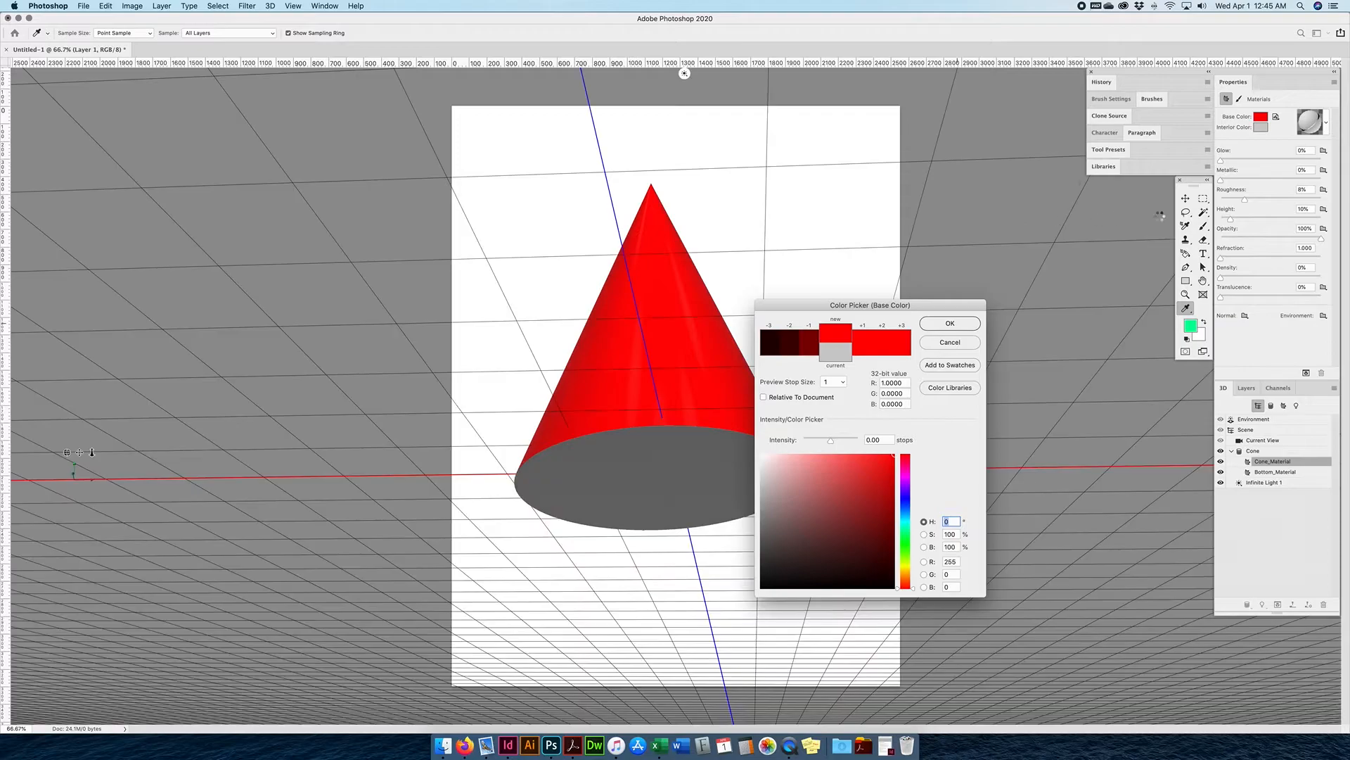
{"action": "left_click", "coordinate": [956, 328]}
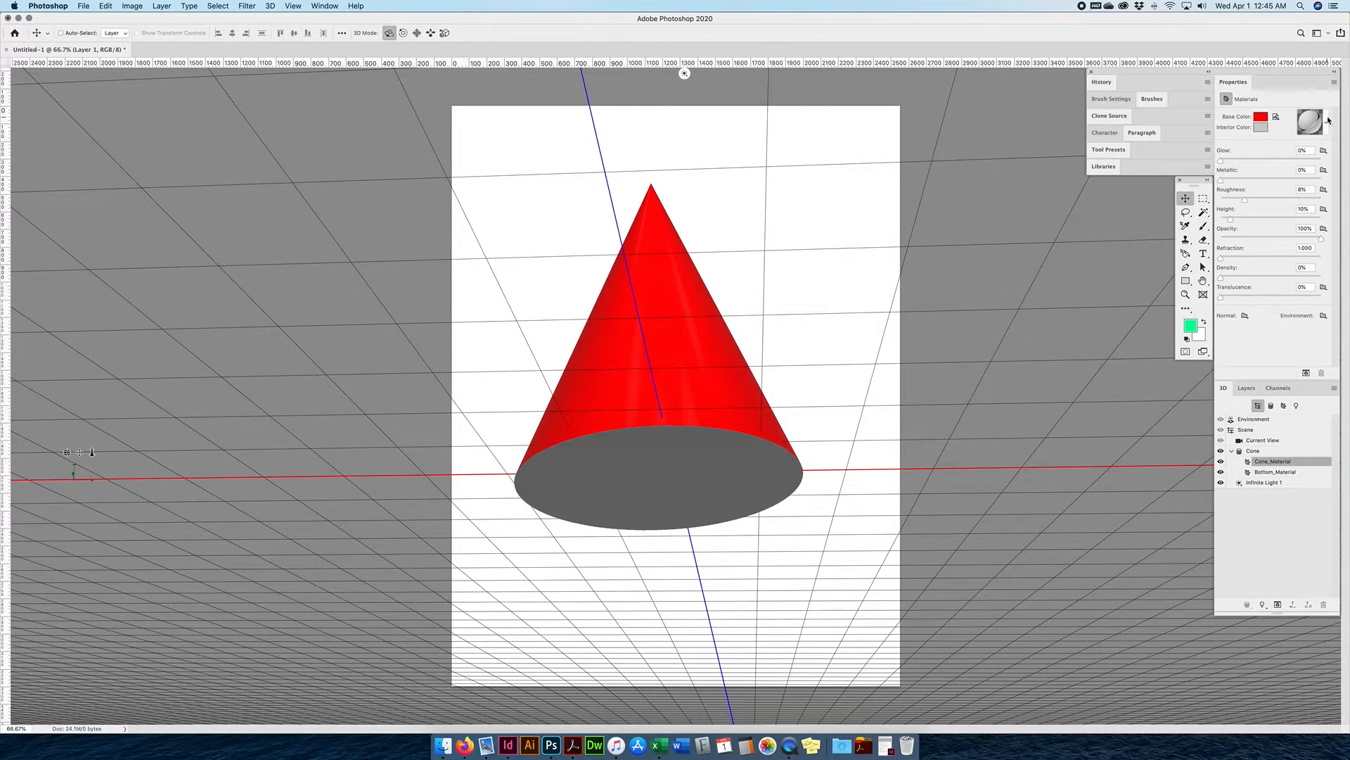
Apply the shiny gold preset material to Cone_Material and lower its Glow
{"action": "left_click", "coordinate": [1328, 121]}
{"action": "mouse_move", "coordinate": [1325, 158]}
{"action": "left_mouse_down"}
{"action": "mouse_move", "coordinate": [1324, 210]}
{"action": "mouse_move", "coordinate": [1328, 141]}
{"action": "left_mouse_up"}
{"action": "left_click", "coordinate": [1323, 99]}
{"action": "left_click", "coordinate": [1325, 124]}
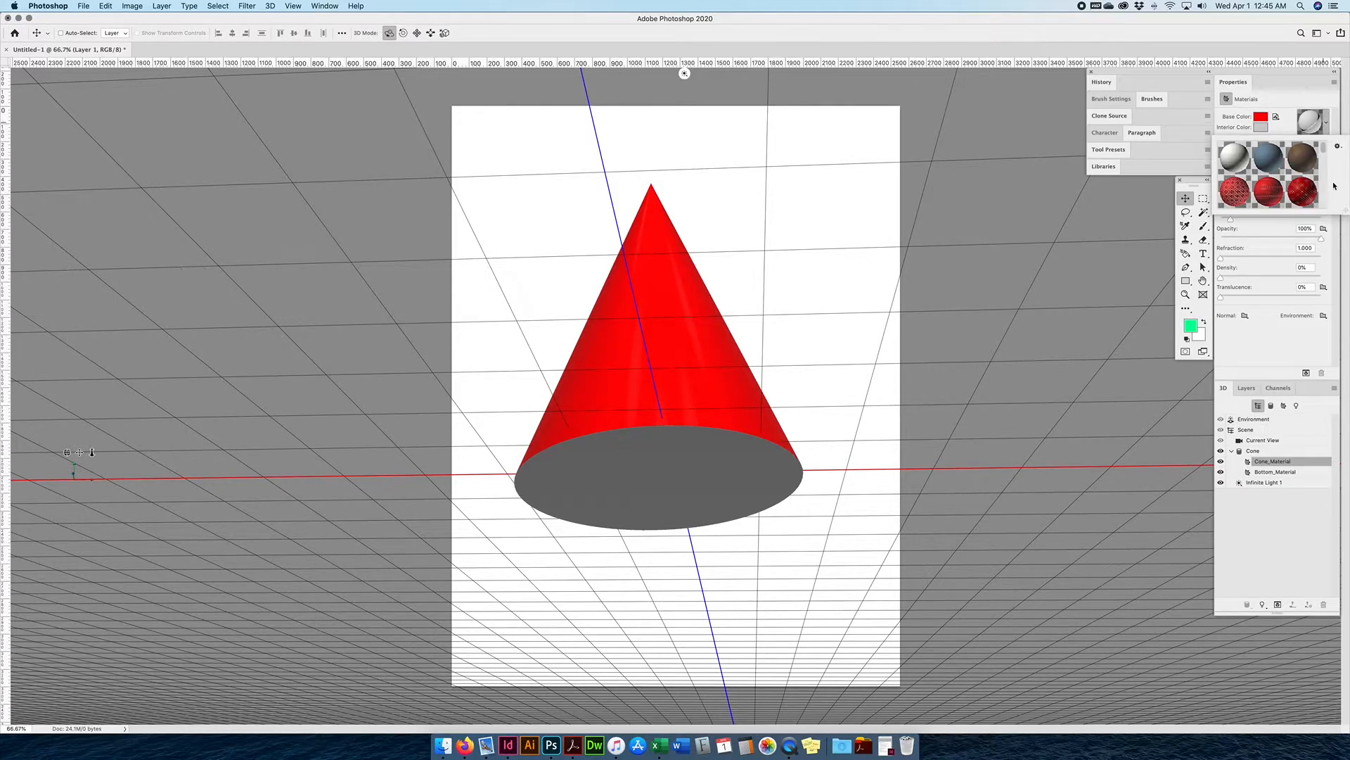
{"action": "left_click_drag", "start_coordinate": [1326, 151], "coordinate": [1323, 178]}
{"action": "left_click", "coordinate": [1263, 161]}
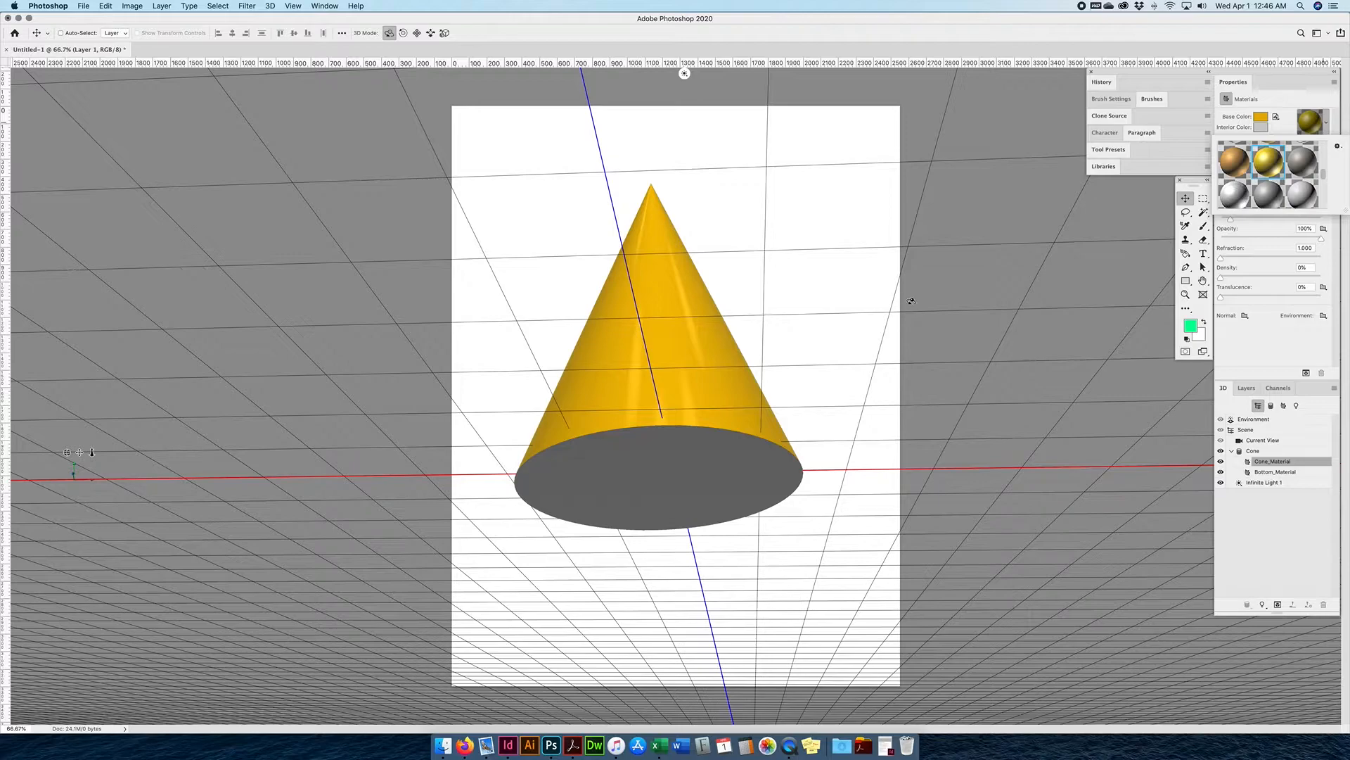
{"action": "left_click", "coordinate": [1280, 128]}
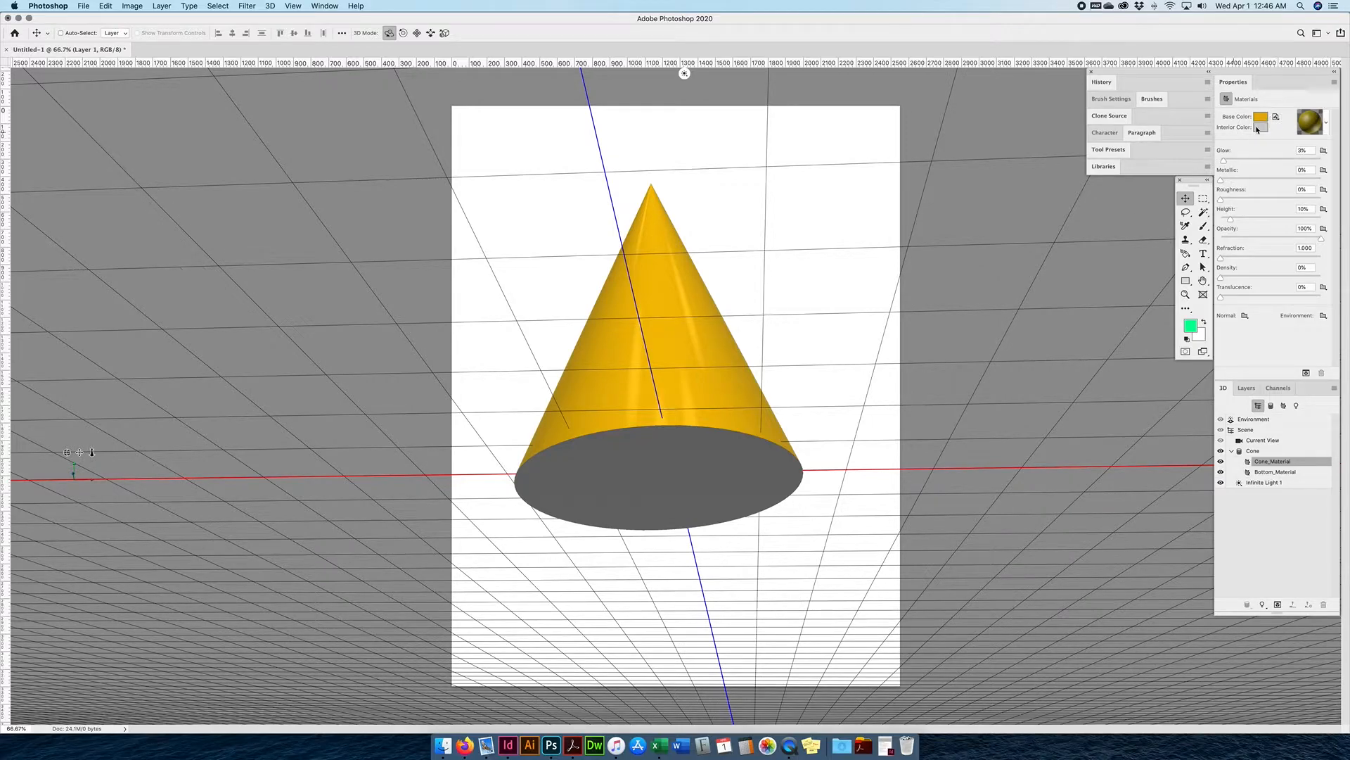
{"action": "left_click_drag", "start_coordinate": [1226, 163], "coordinate": [1215, 161]}
Set the base color of Bottom_Material to pure red (RGB 255, 0, 0), and orbit the Current View camera back above the cone
{"action": "left_click", "coordinate": [1282, 472]}
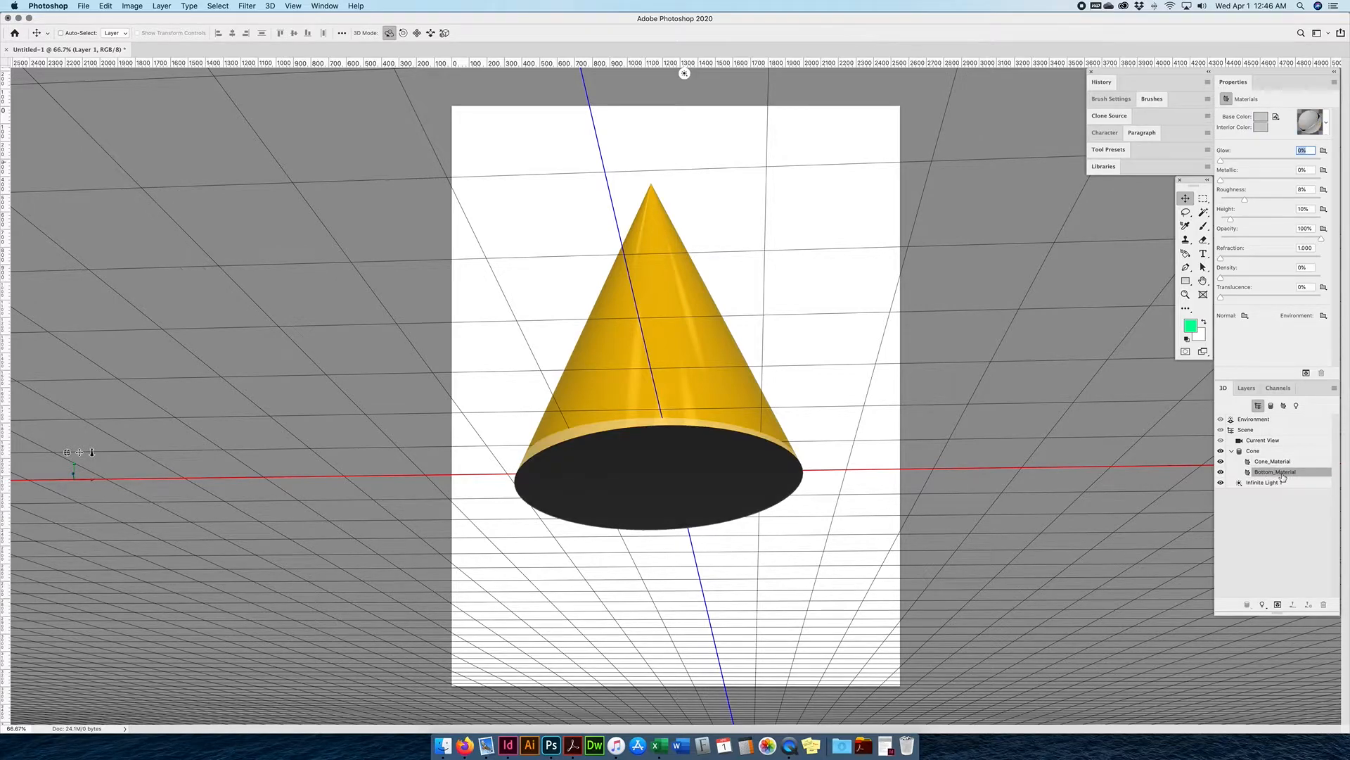
{"action": "left_click", "coordinate": [1261, 117]}
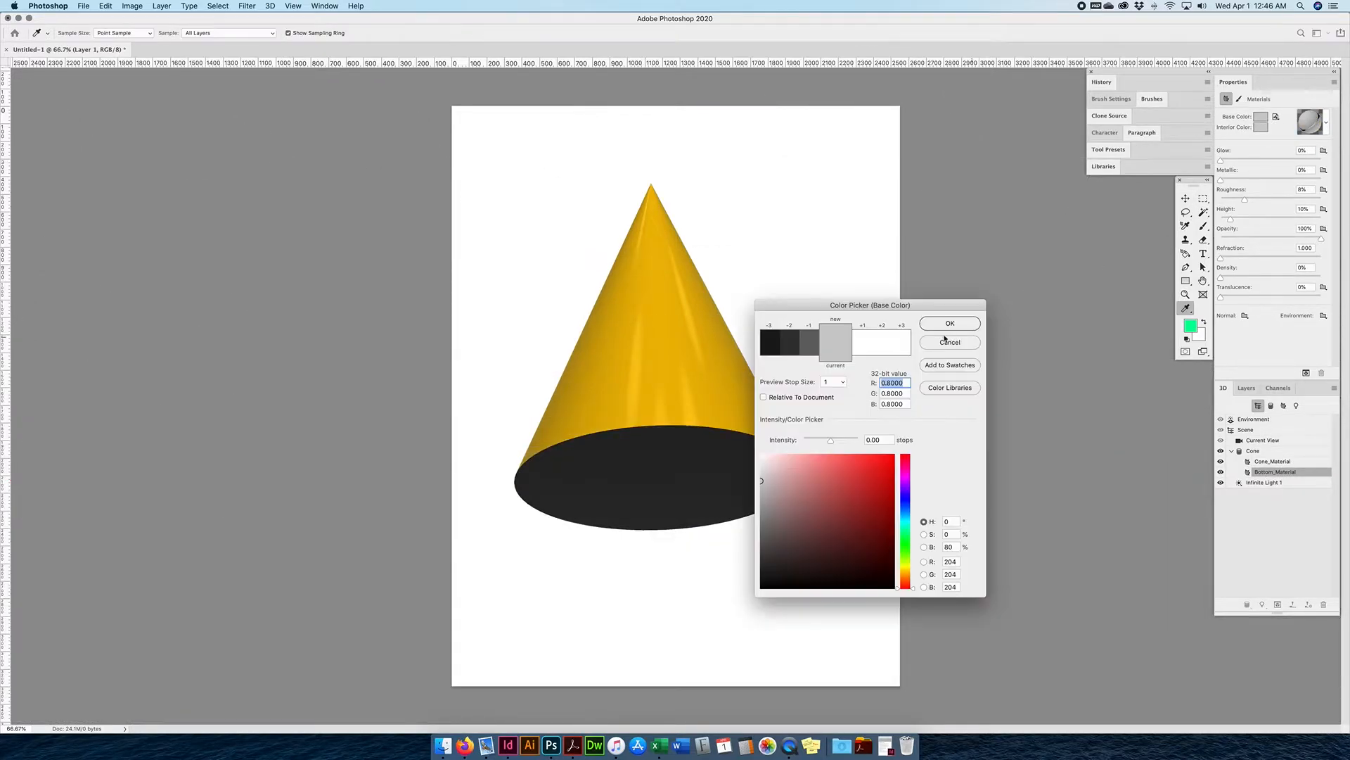
{"action": "left_click_drag", "start_coordinate": [924, 304], "coordinate": [1005, 264]}
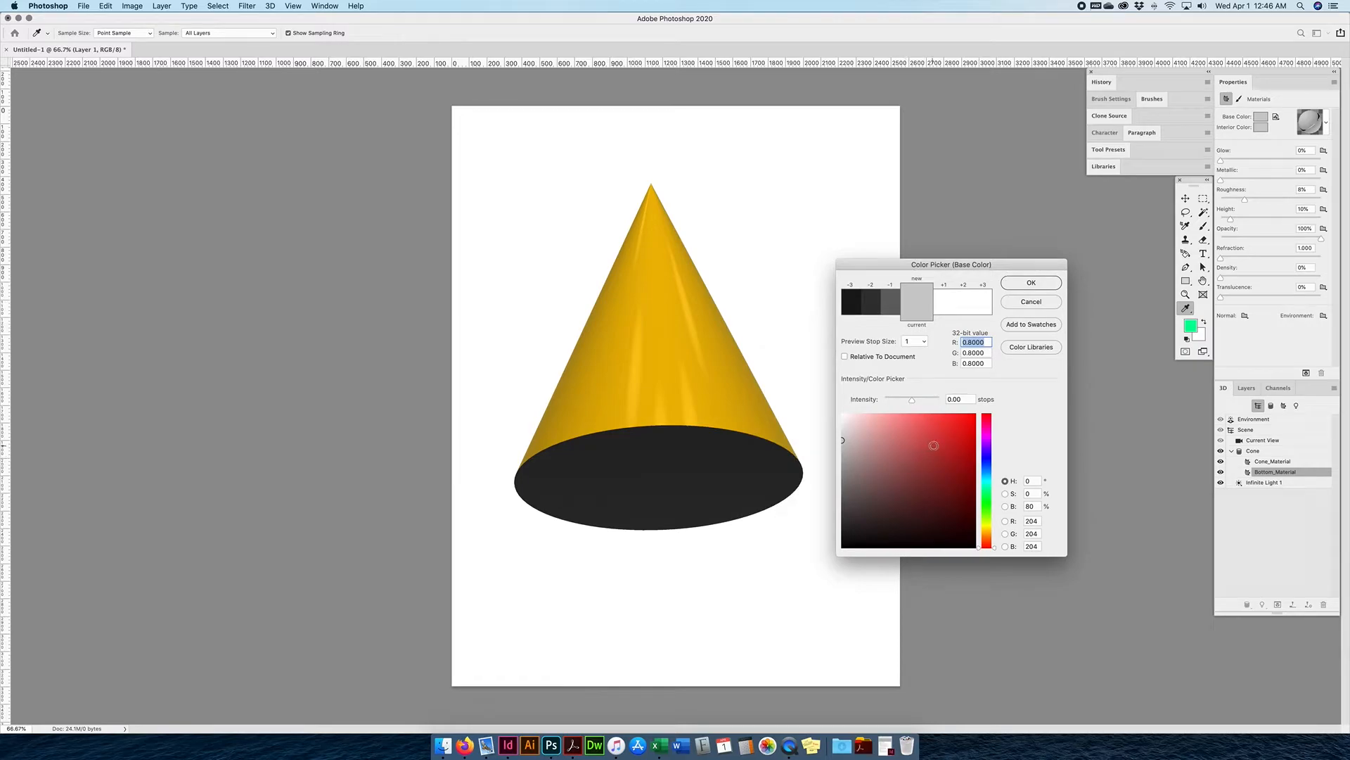
{"action": "left_click", "coordinate": [940, 447]}
{"action": "left_click_drag", "start_coordinate": [940, 446], "coordinate": [993, 403]}
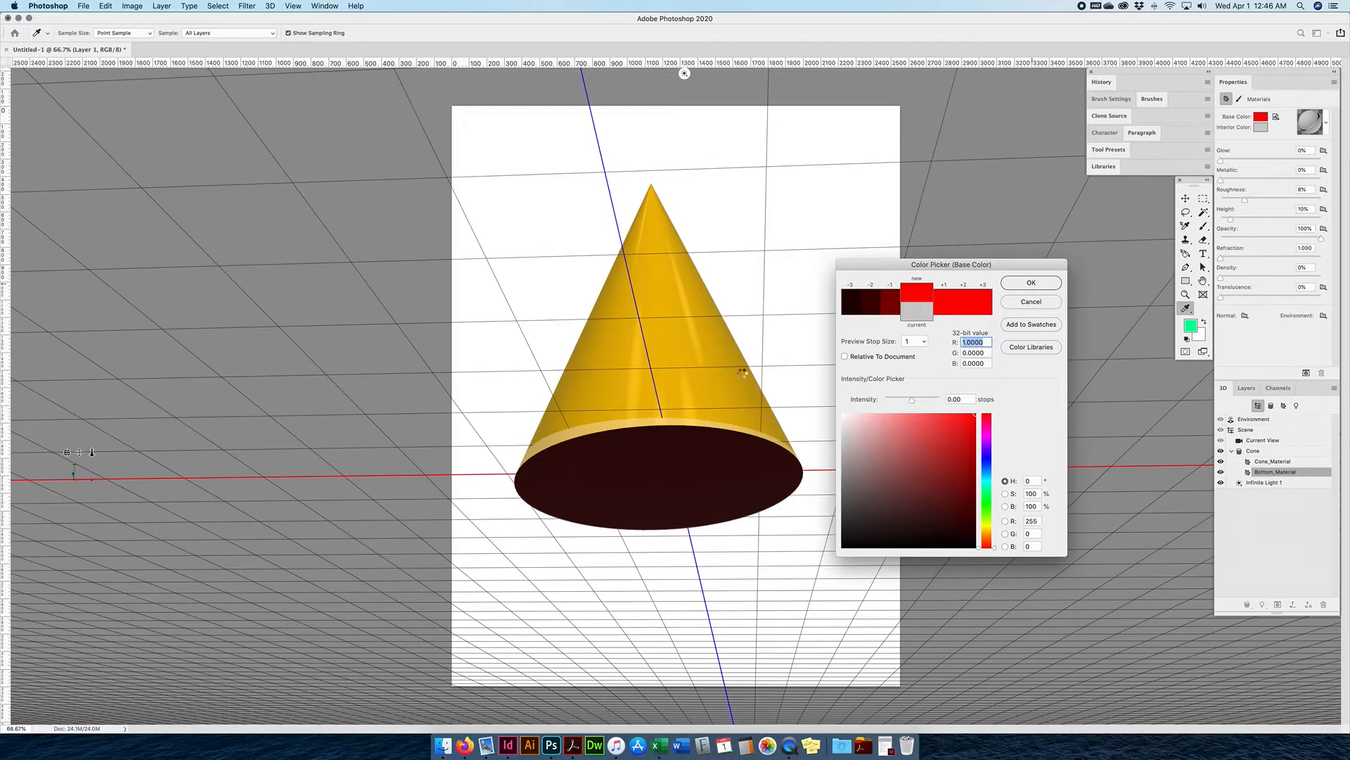
{"action": "key", "text": "Return"}
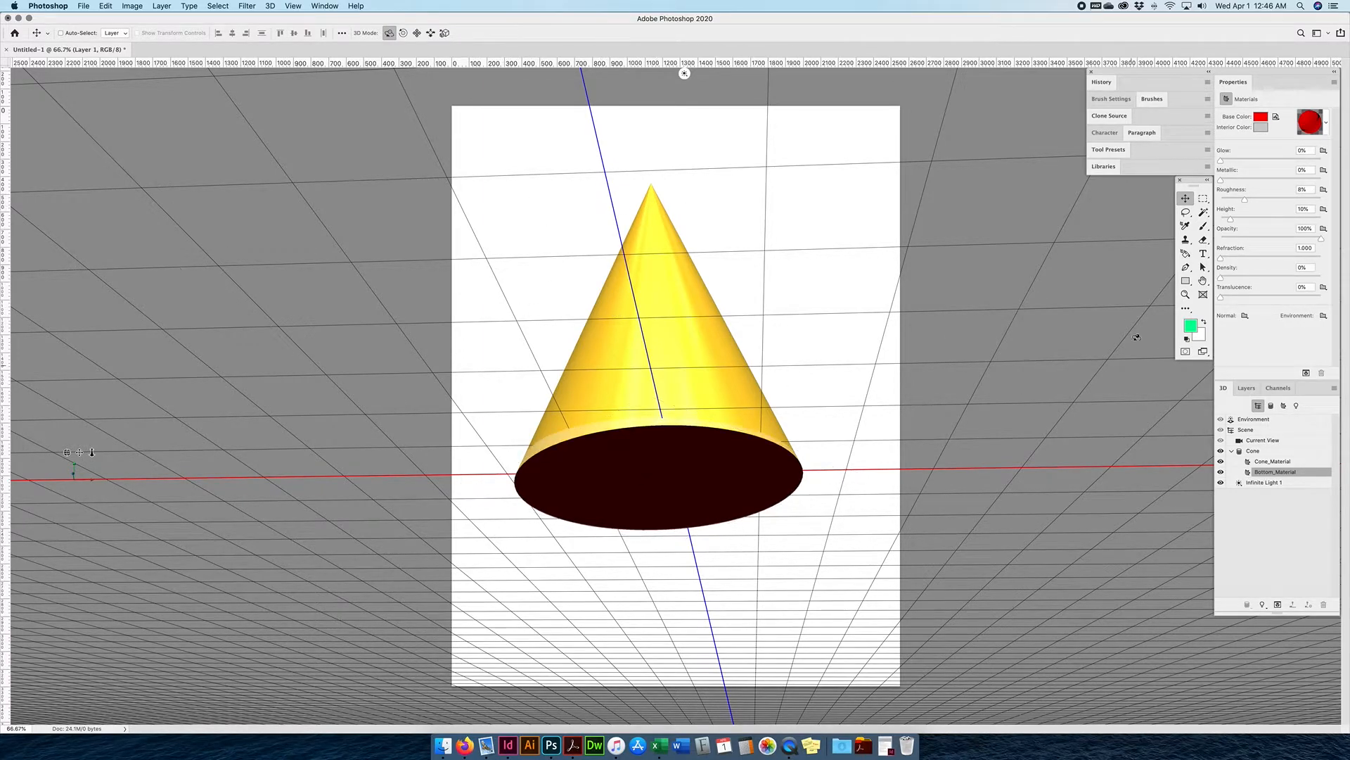
{"action": "left_click", "coordinate": [1287, 441]}
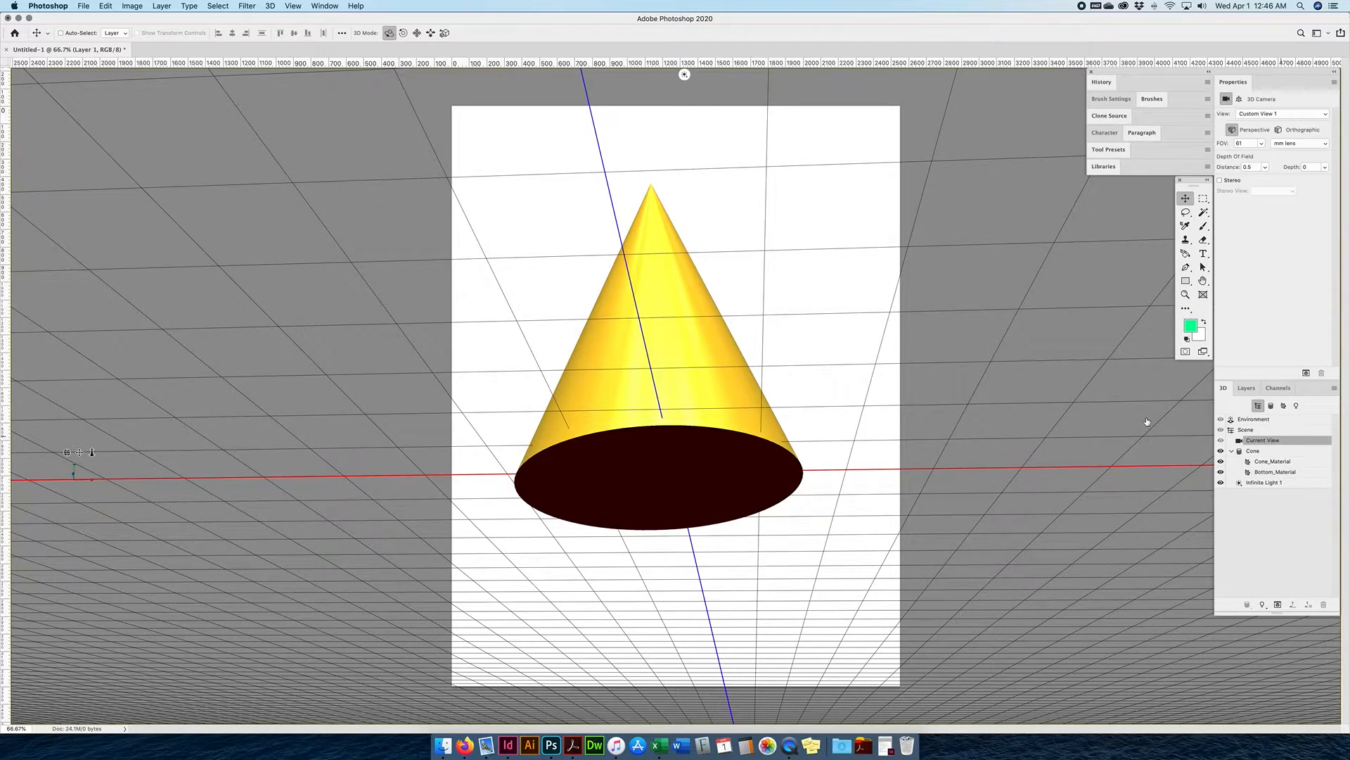
{"action": "left_click_drag", "start_coordinate": [801, 193], "coordinate": [874, 266]}
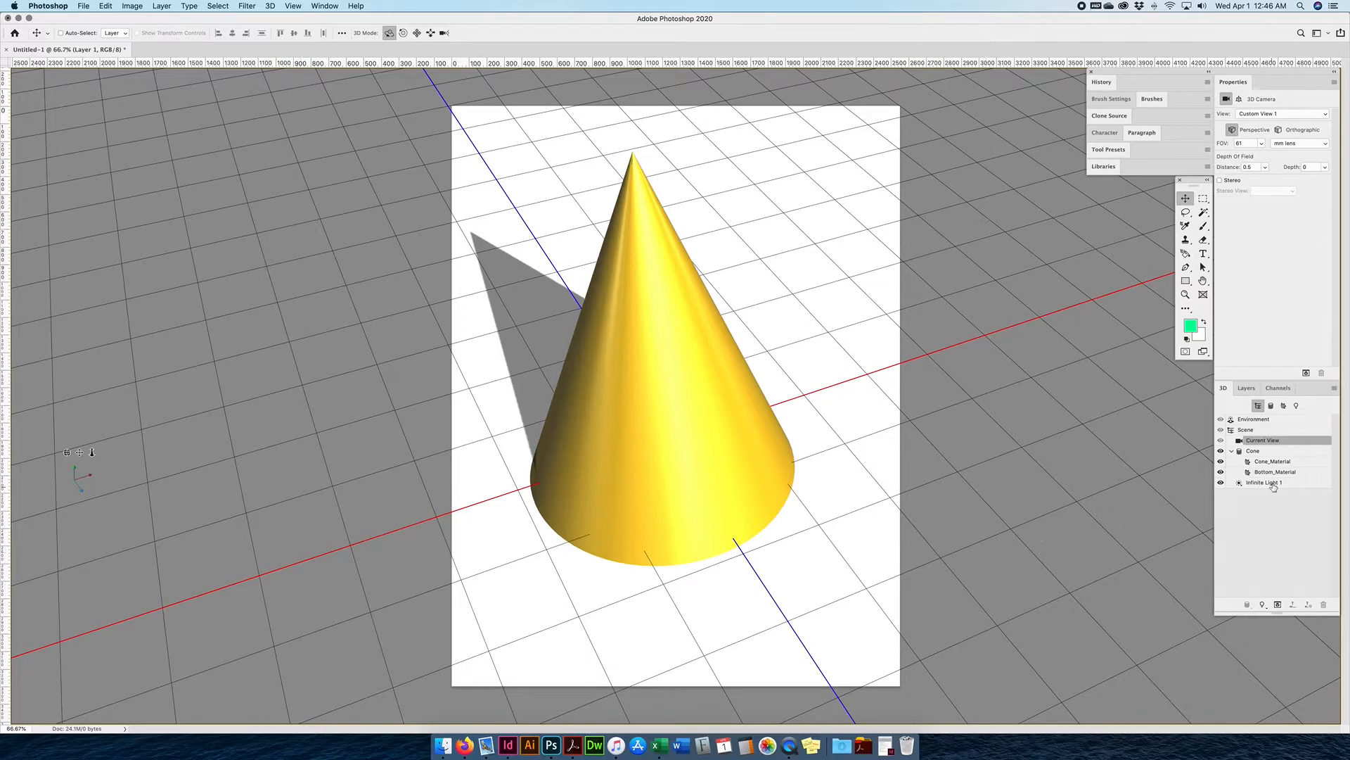
Compare the layer commands offered for the Background layer with those offered for the 3D Layer 1
{"action": "left_click", "coordinate": [1243, 390]}
{"action": "left_click", "coordinate": [1294, 484]}
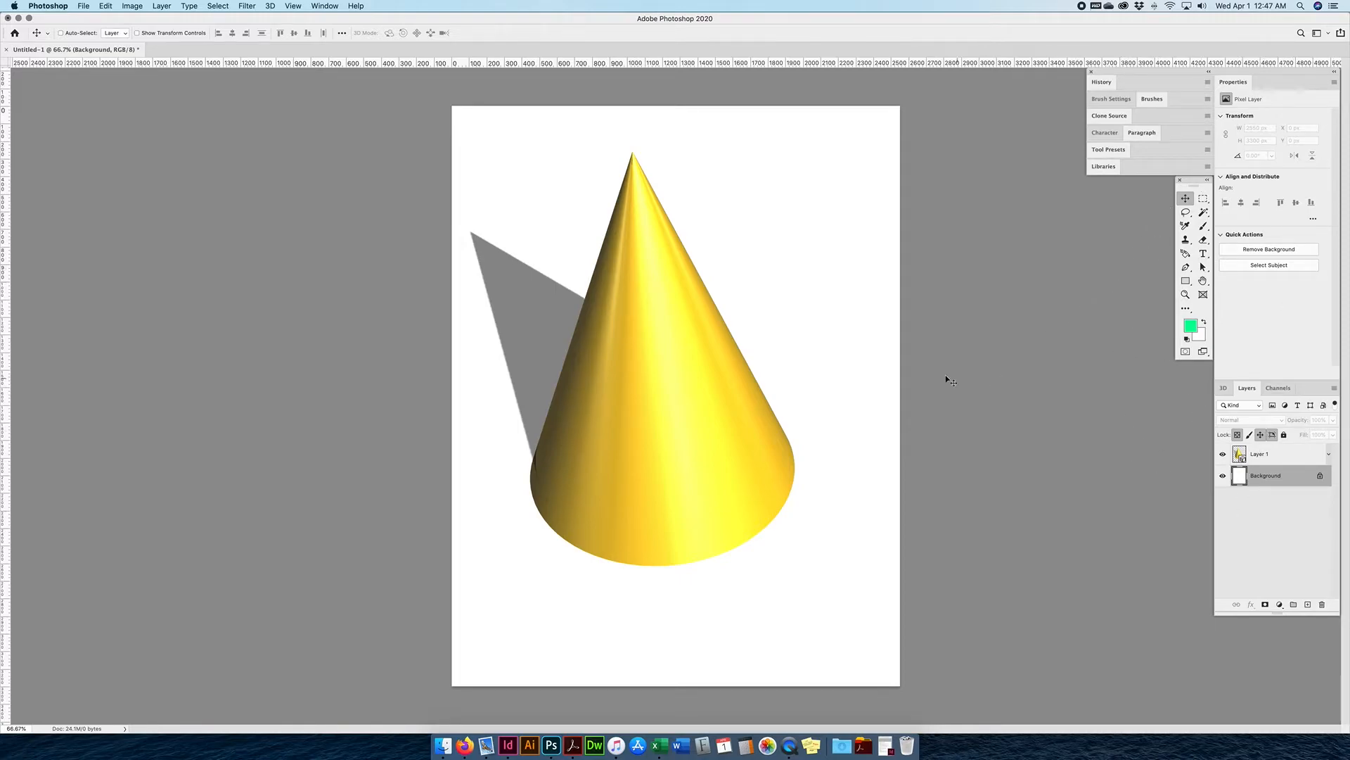
{"action": "right_click", "coordinate": [1295, 478]}
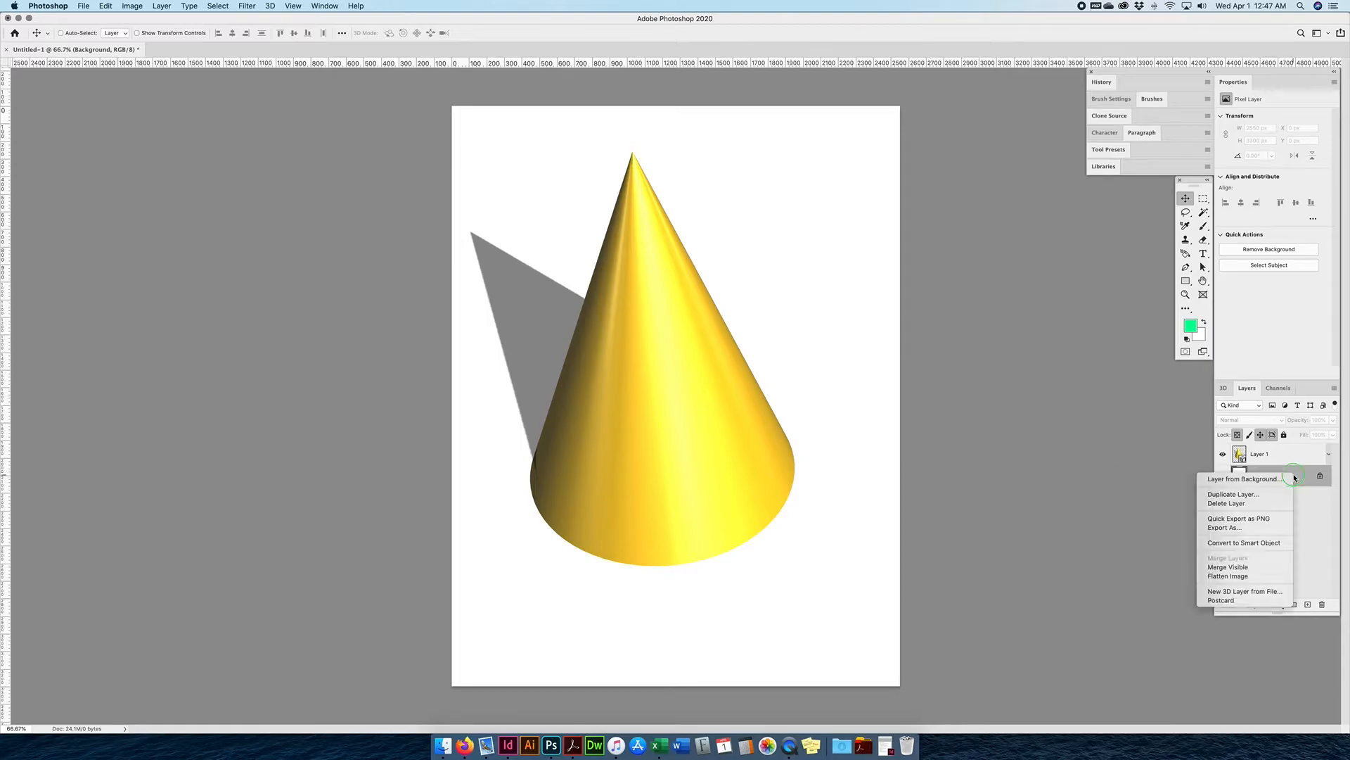
{"action": "left_click", "coordinate": [1311, 540]}
{"action": "left_click", "coordinate": [1290, 453]}
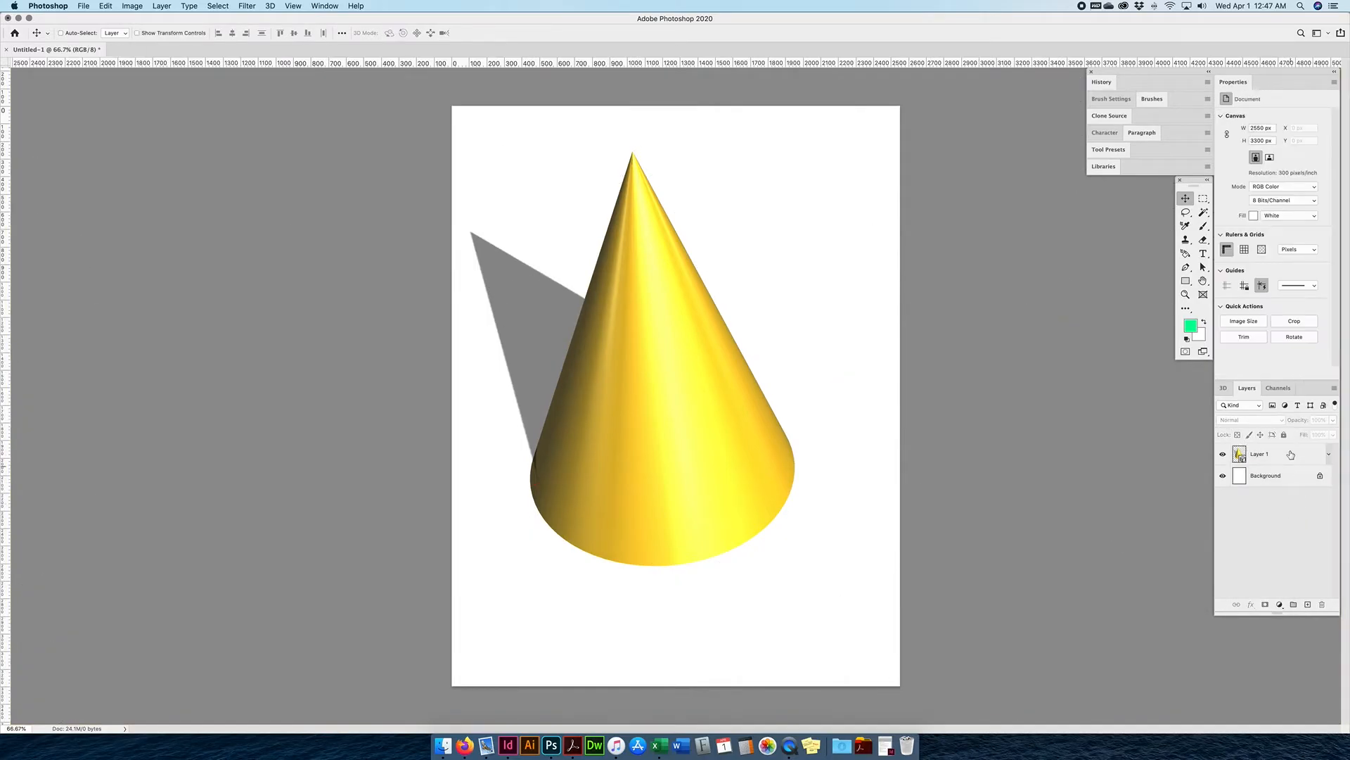
{"action": "right_click", "coordinate": [1290, 454]}
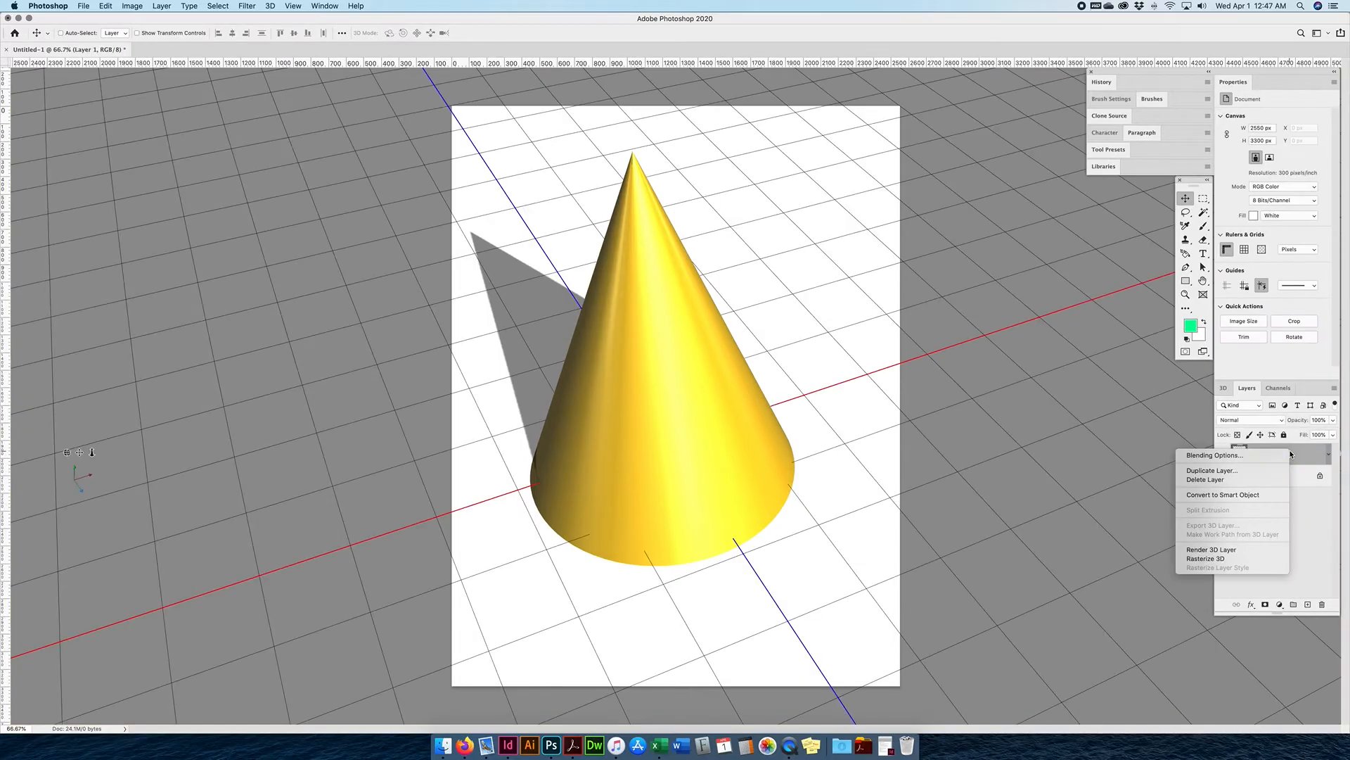
{"action": "left_click", "coordinate": [1264, 494]}
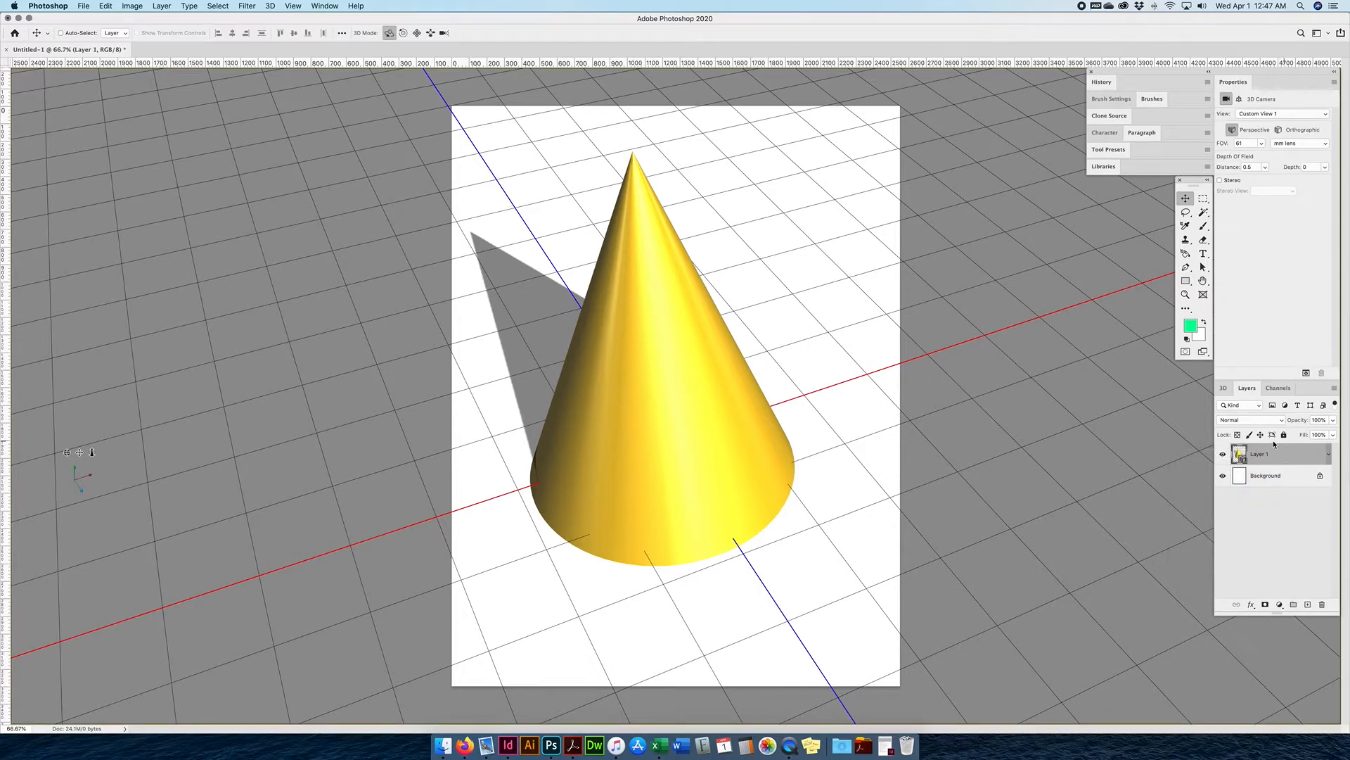
Convert the 3D Layer 1 to a smart object and move the cone slightly down the page
{"action": "right_click", "coordinate": [1276, 457]}
{"action": "left_click", "coordinate": [1226, 500]}
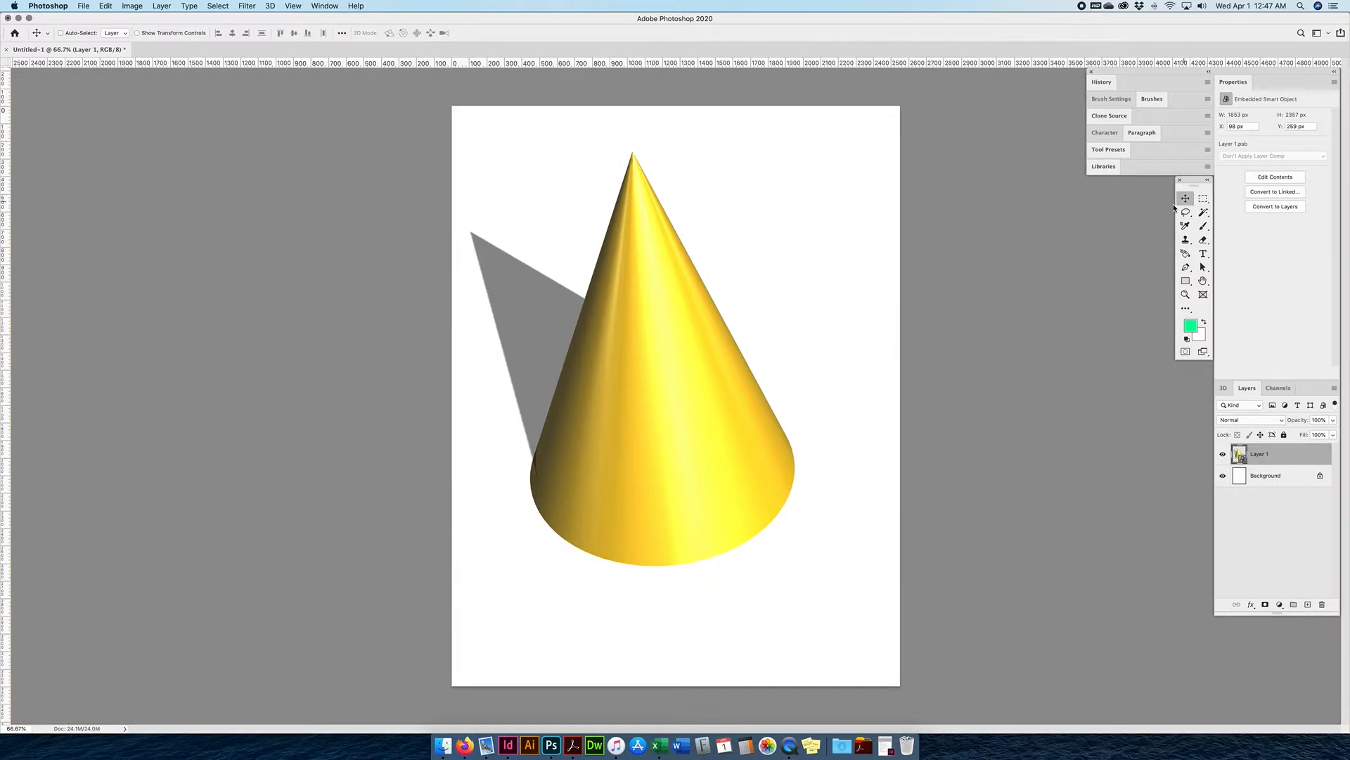
{"action": "left_click_drag", "start_coordinate": [612, 358], "coordinate": [626, 410]}
Open the contents of the Layer 1 smart object and orbit the camera down to a low side view of the cone
{"action": "double_click", "coordinate": [1242, 461]}
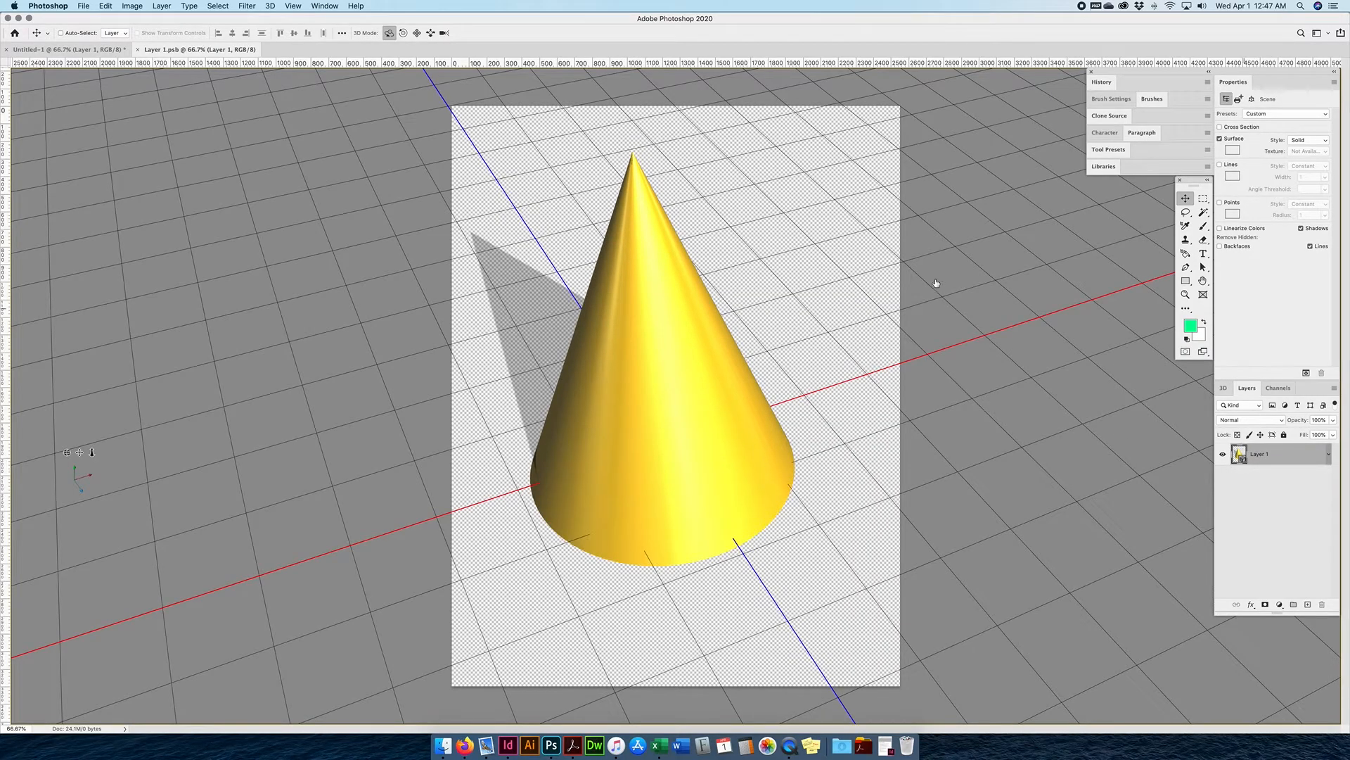
{"action": "left_click_drag", "start_coordinate": [649, 344], "coordinate": [714, 382]}
{"action": "left_click_drag", "start_coordinate": [809, 402], "coordinate": [756, 318]}
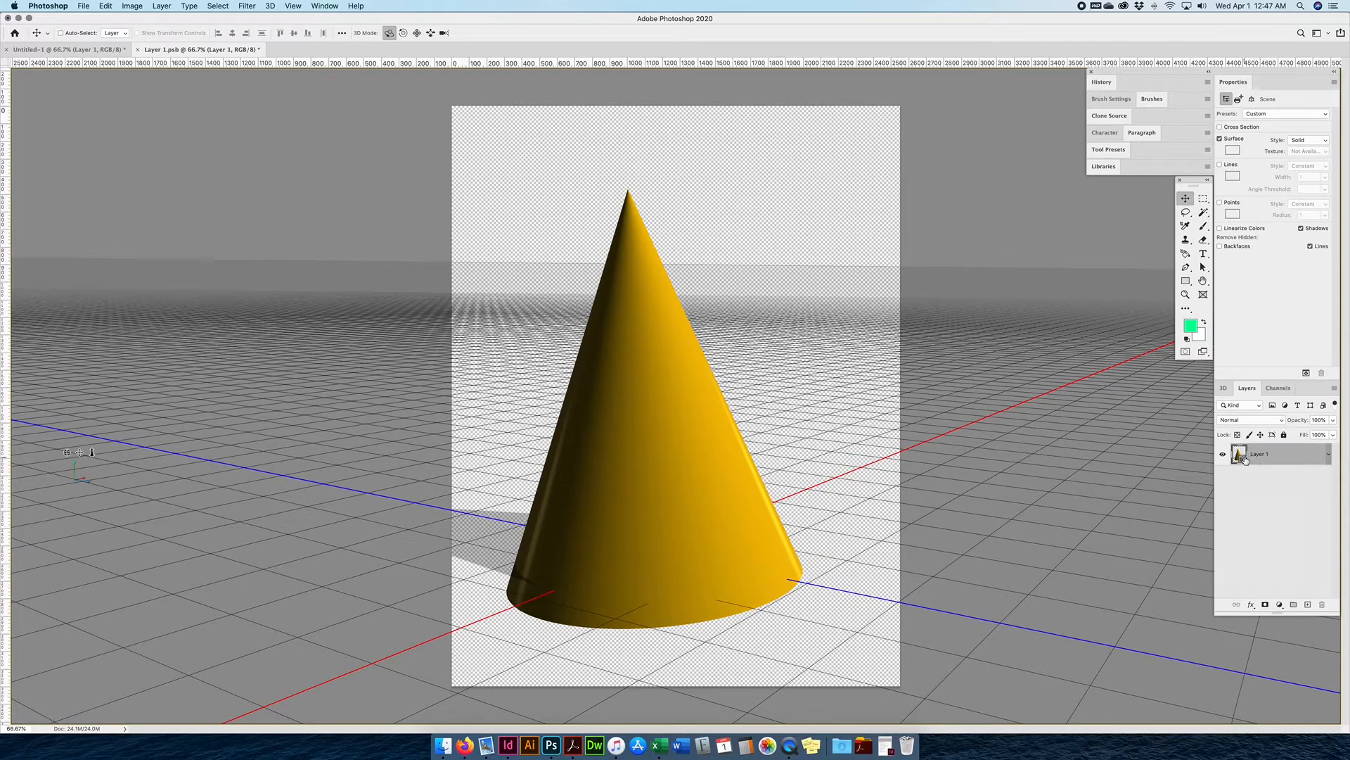
Select the Cone mesh and move it about 1075 px along its Z axis, partly past the canvas's right edge
{"action": "left_click", "coordinate": [1224, 388]}
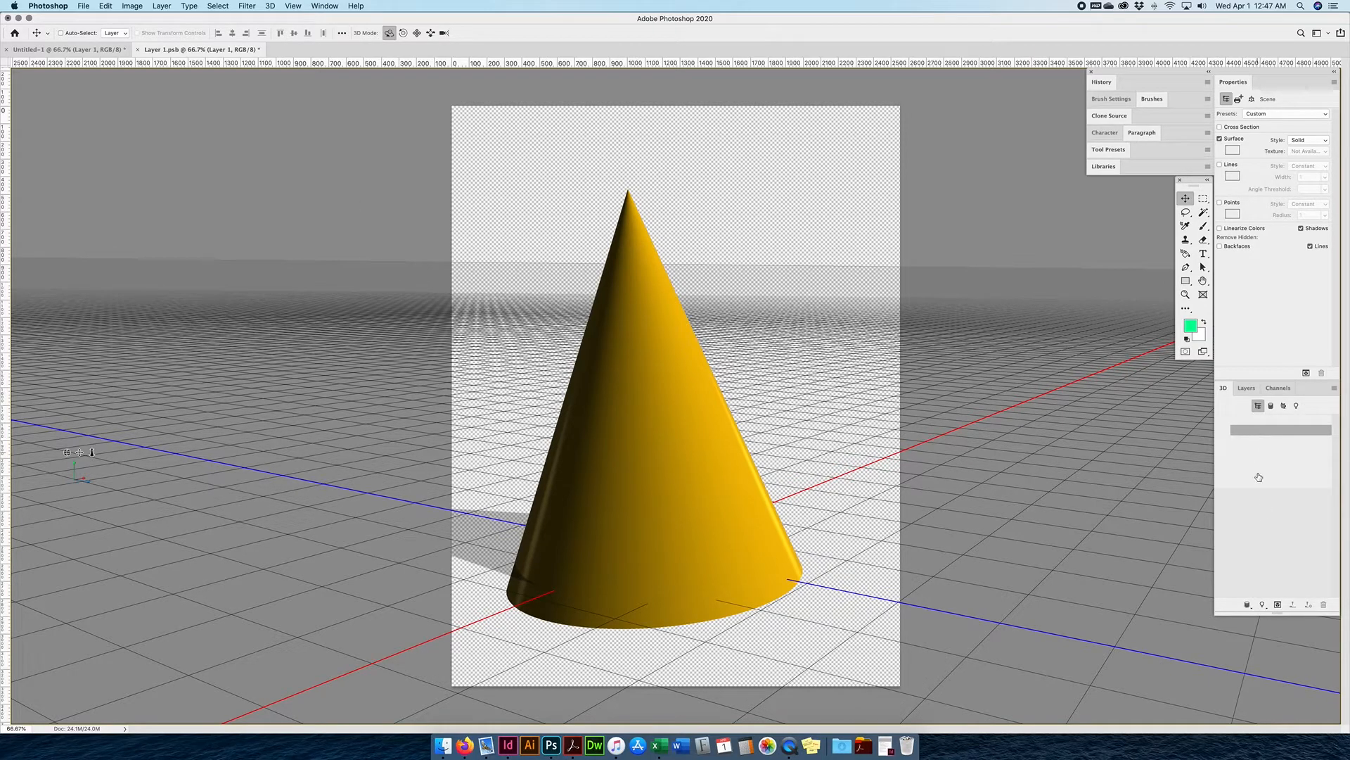
{"action": "left_click", "coordinate": [1267, 471]}
{"action": "left_click", "coordinate": [1265, 462]}
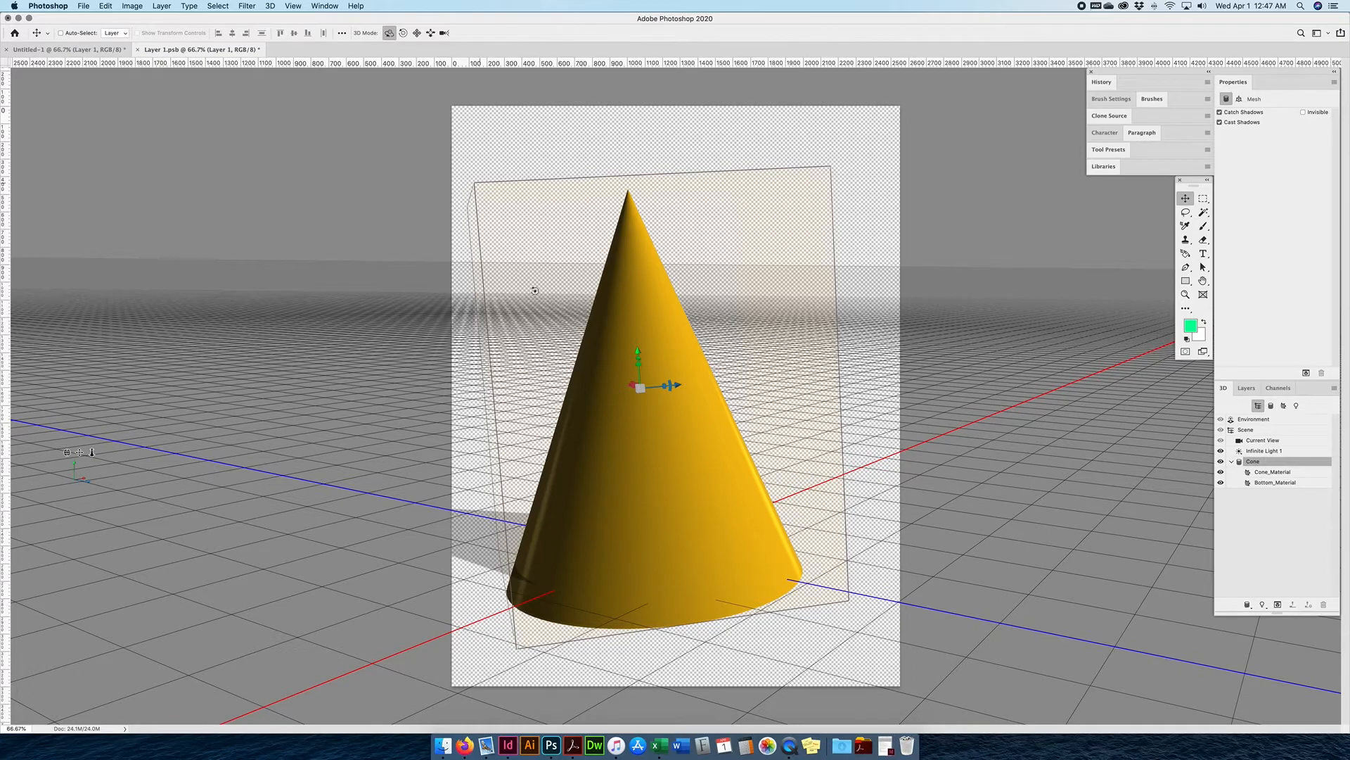
{"action": "left_click_drag", "start_coordinate": [678, 384], "coordinate": [872, 367]}
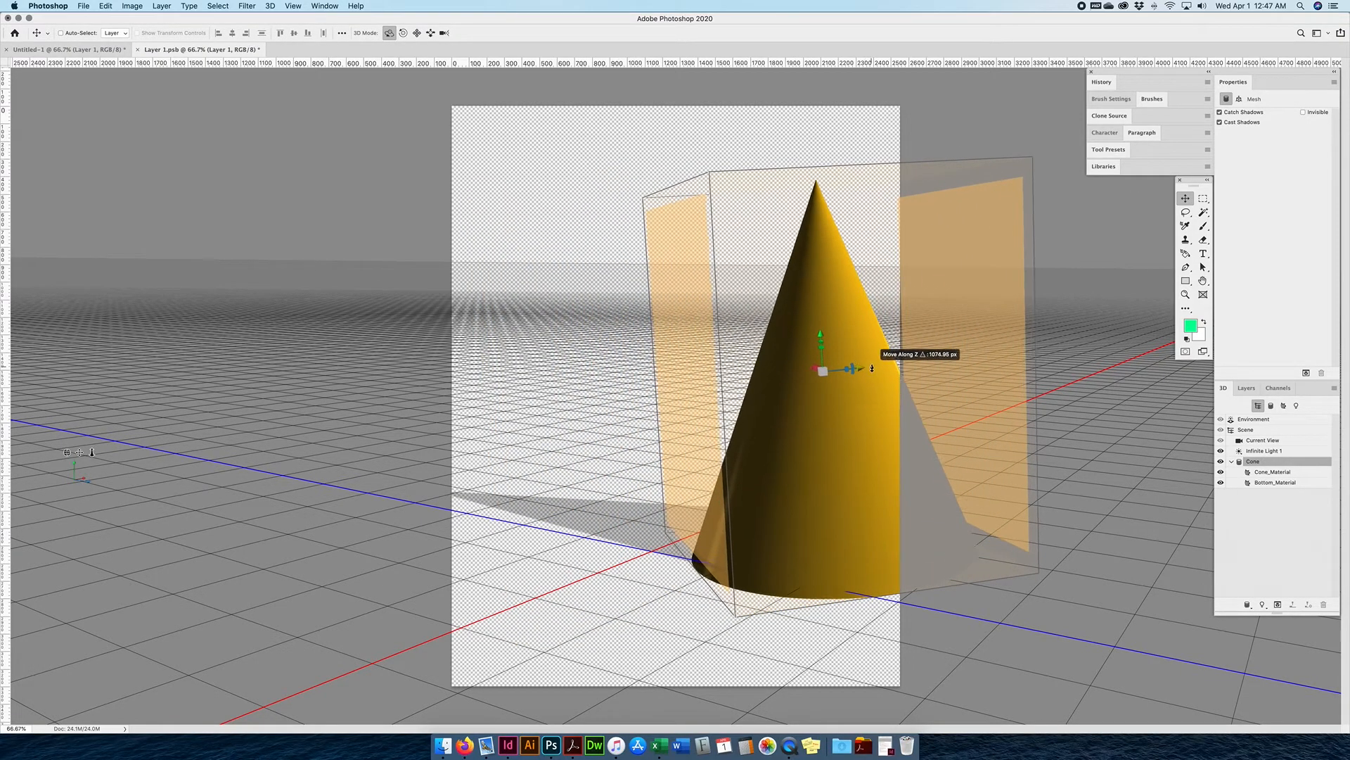
{"action": "left_click_drag", "start_coordinate": [772, 440], "coordinate": [892, 449]}
Save and close the smart object's contents, and move the updated cone in the main document to X 33 px, Y 211 px
{"action": "left_click", "coordinate": [1255, 389]}
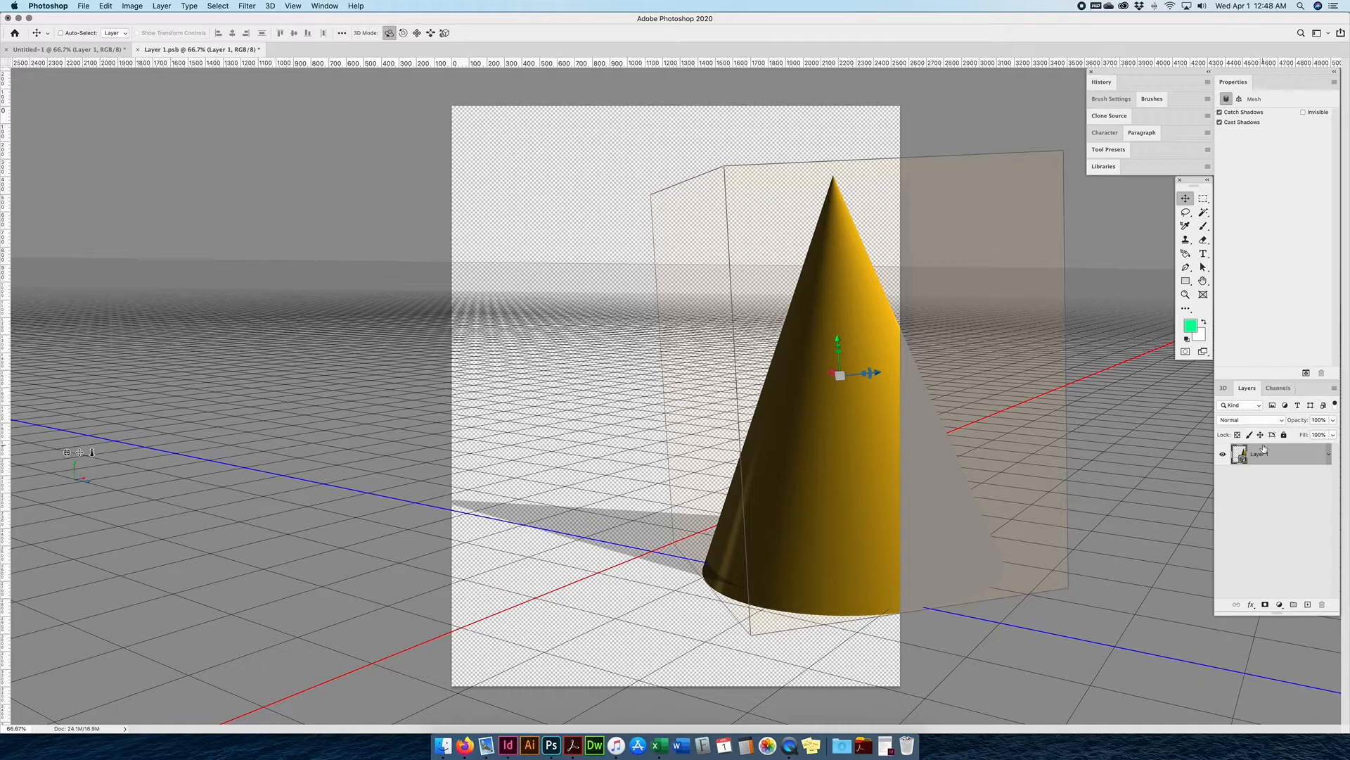
{"action": "key", "text": "super+s"}
{"action": "key", "text": "super+w"}
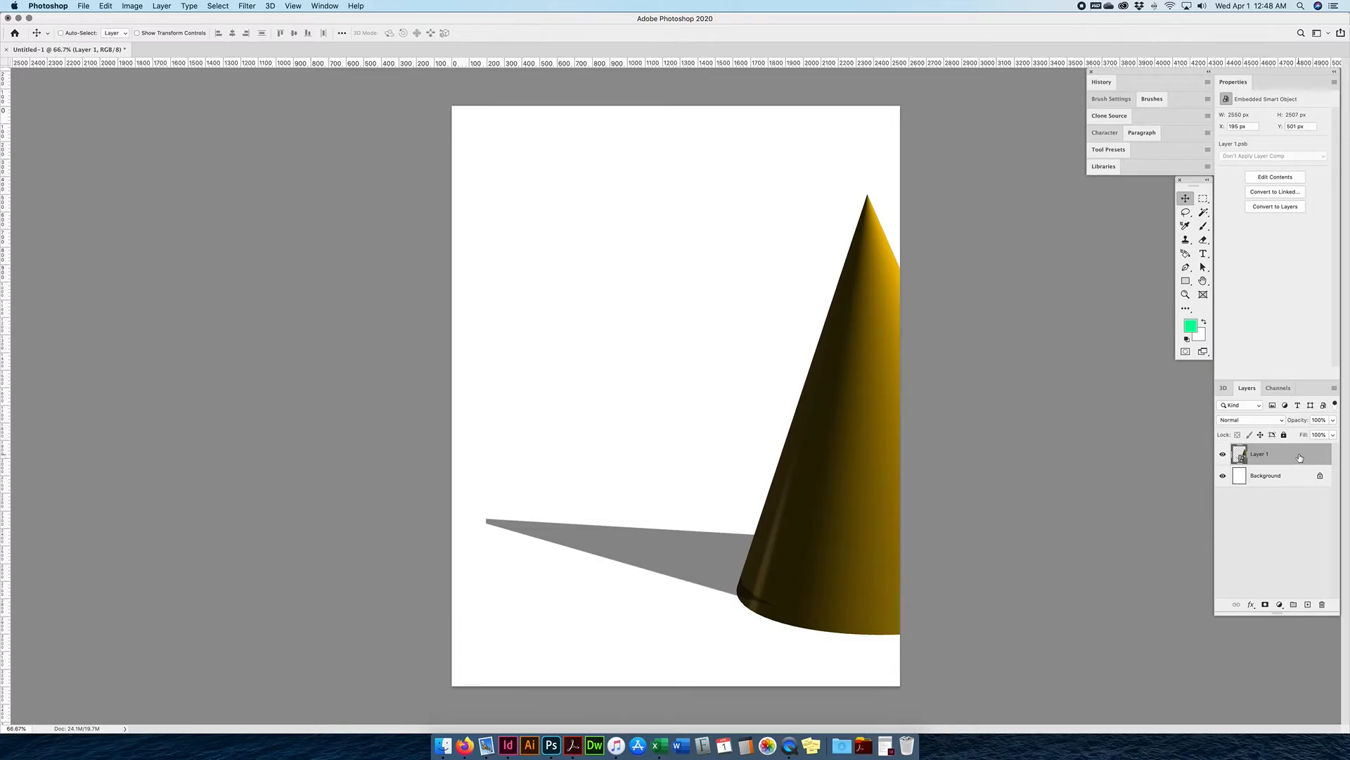
{"action": "left_click_drag", "start_coordinate": [849, 416], "coordinate": [821, 407]}
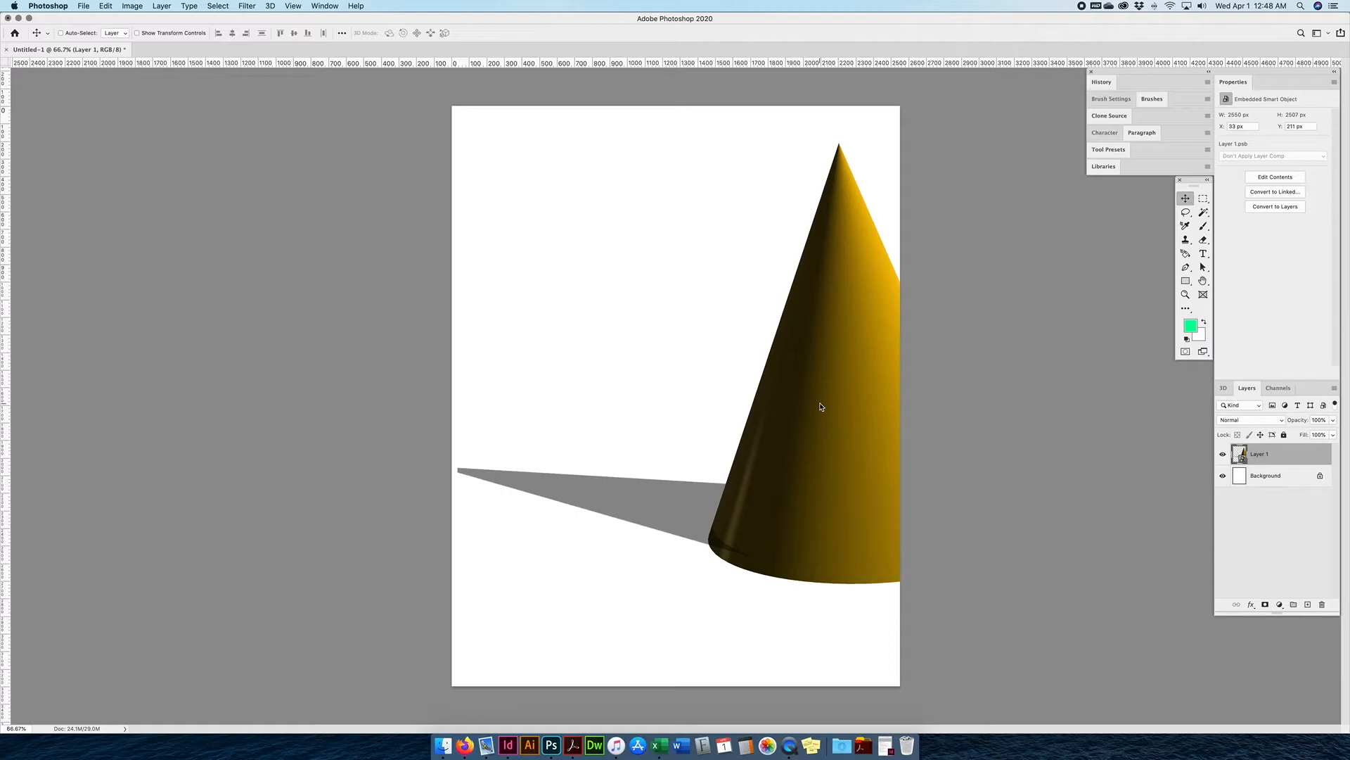
Hide Layer 1 and add the text HELLO on a new layer above it
{"action": "left_click", "coordinate": [1222, 454]}
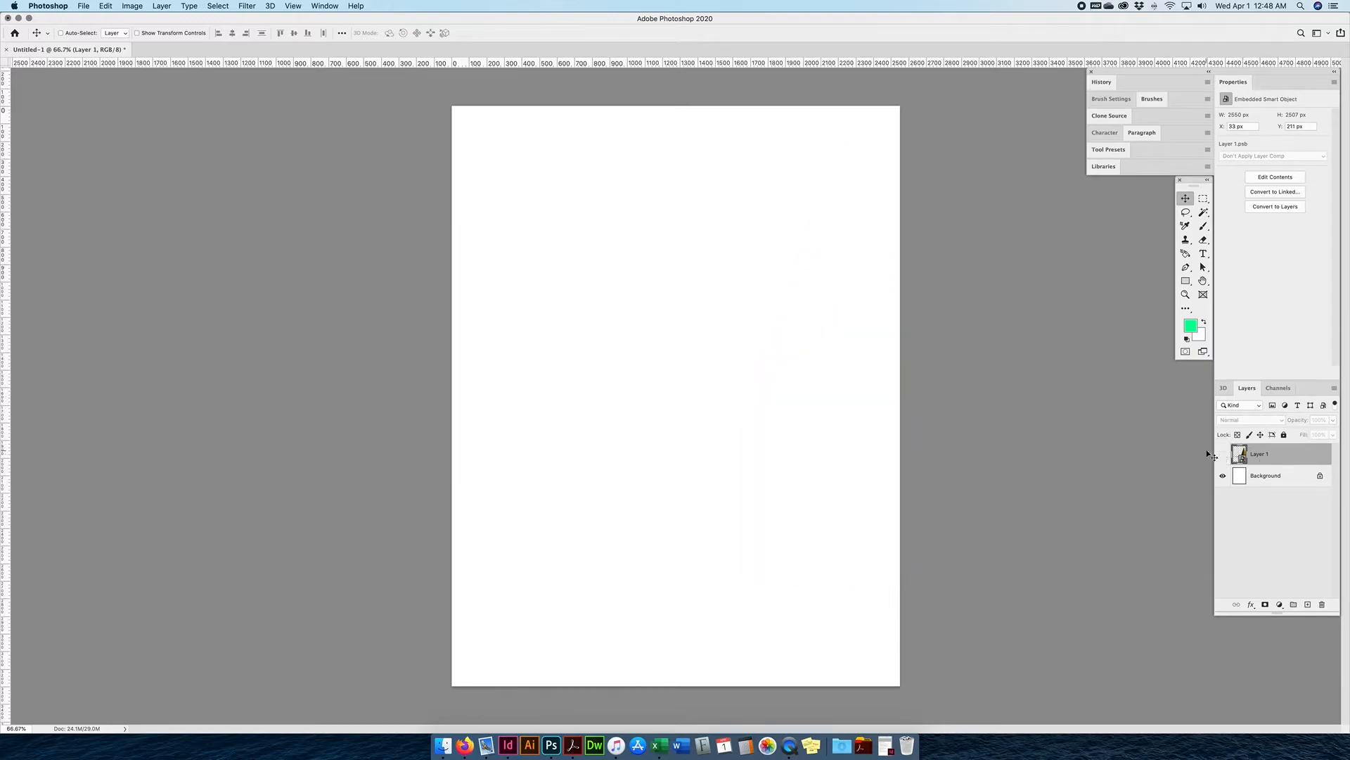
{"action": "left_click", "coordinate": [1287, 495]}
{"action": "left_click", "coordinate": [1307, 604]}
{"action": "left_click", "coordinate": [1203, 253]}
{"action": "left_click", "coordinate": [605, 344]}
{"action": "type", "text": "th"}
Set the color of the HELLO text to black (000000) and commit the text
{"action": "key", "text": "super+a"}
{"action": "left_click", "coordinate": [1298, 250]}
{"action": "left_click_drag", "start_coordinate": [955, 386], "coordinate": [987, 433]}
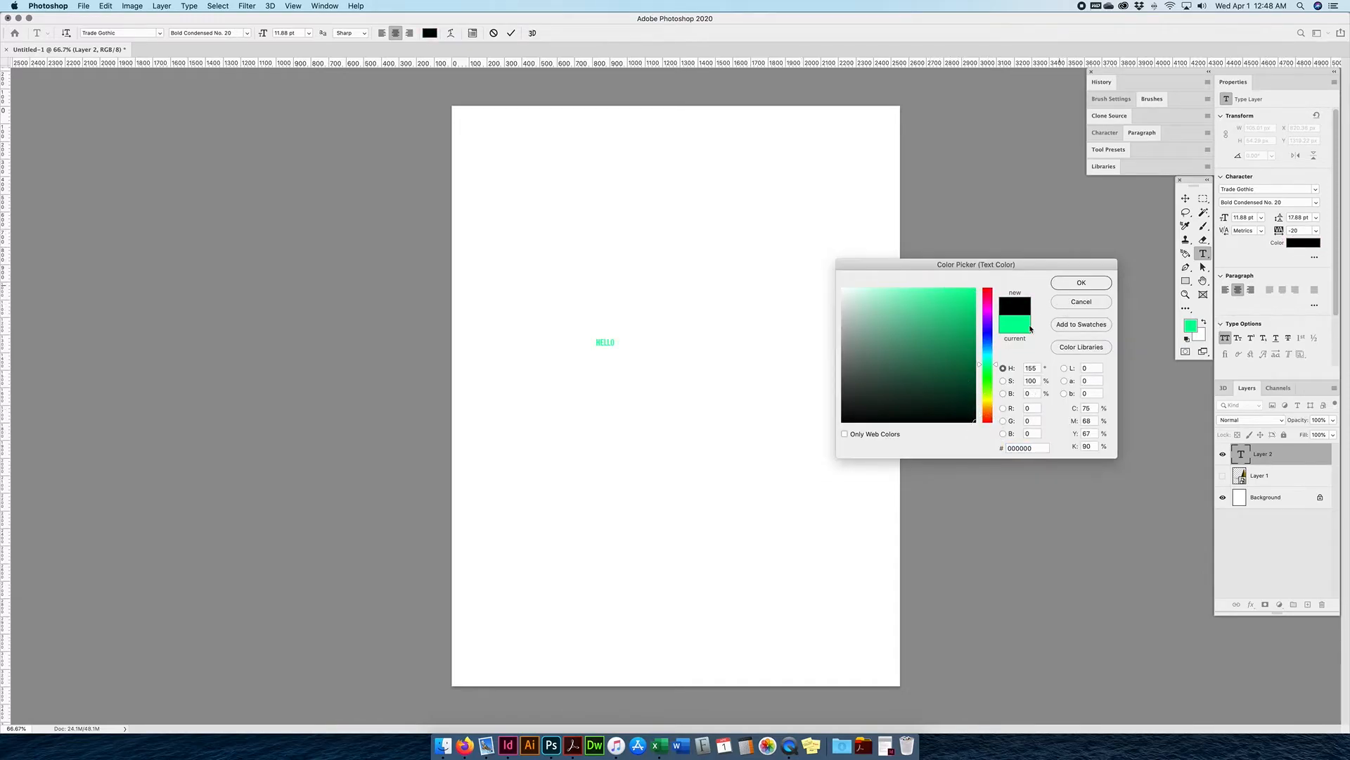
{"action": "key", "text": "Return"}
{"action": "left_click", "coordinate": [1186, 198]}
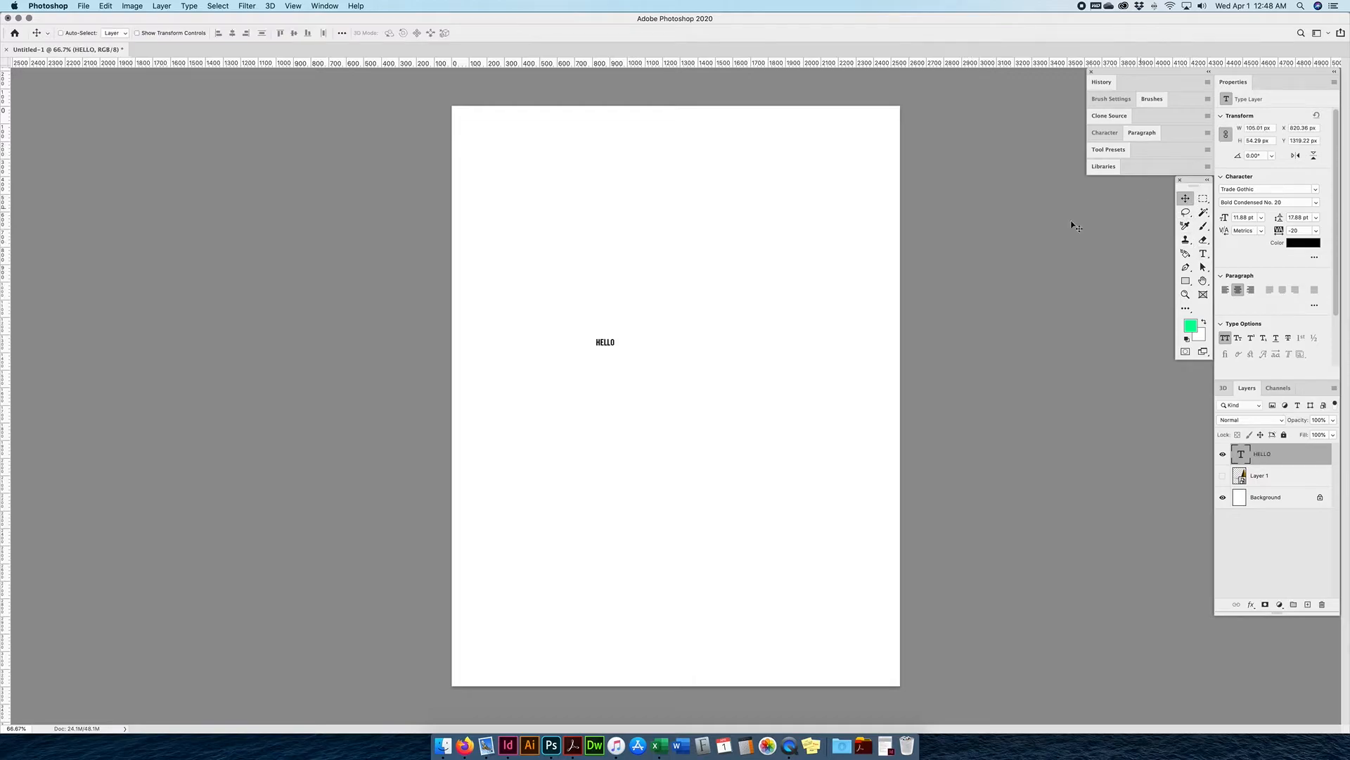
Scale the HELLO text up to about 1550 px wide and move it near the middle of the page
{"action": "key", "text": "super+t"}
{"action": "left_click_drag", "start_coordinate": [614, 352], "coordinate": [852, 495]}
{"action": "key", "text": "Return"}
{"action": "left_click_drag", "start_coordinate": [696, 389], "coordinate": [646, 364]}
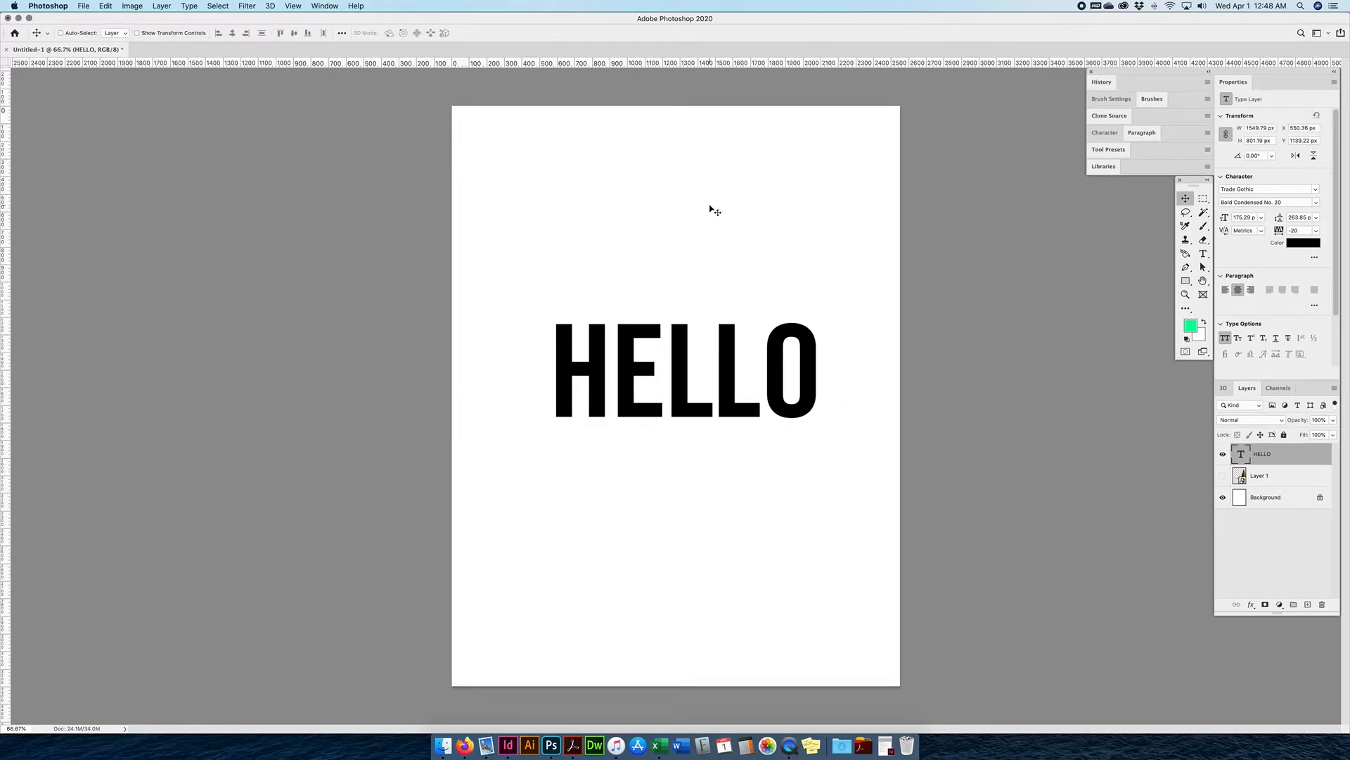
Create a 3D extrusion from the HELLO text layer and orbit the Current View camera to an elevated side angle
{"action": "left_click", "coordinate": [269, 7]}
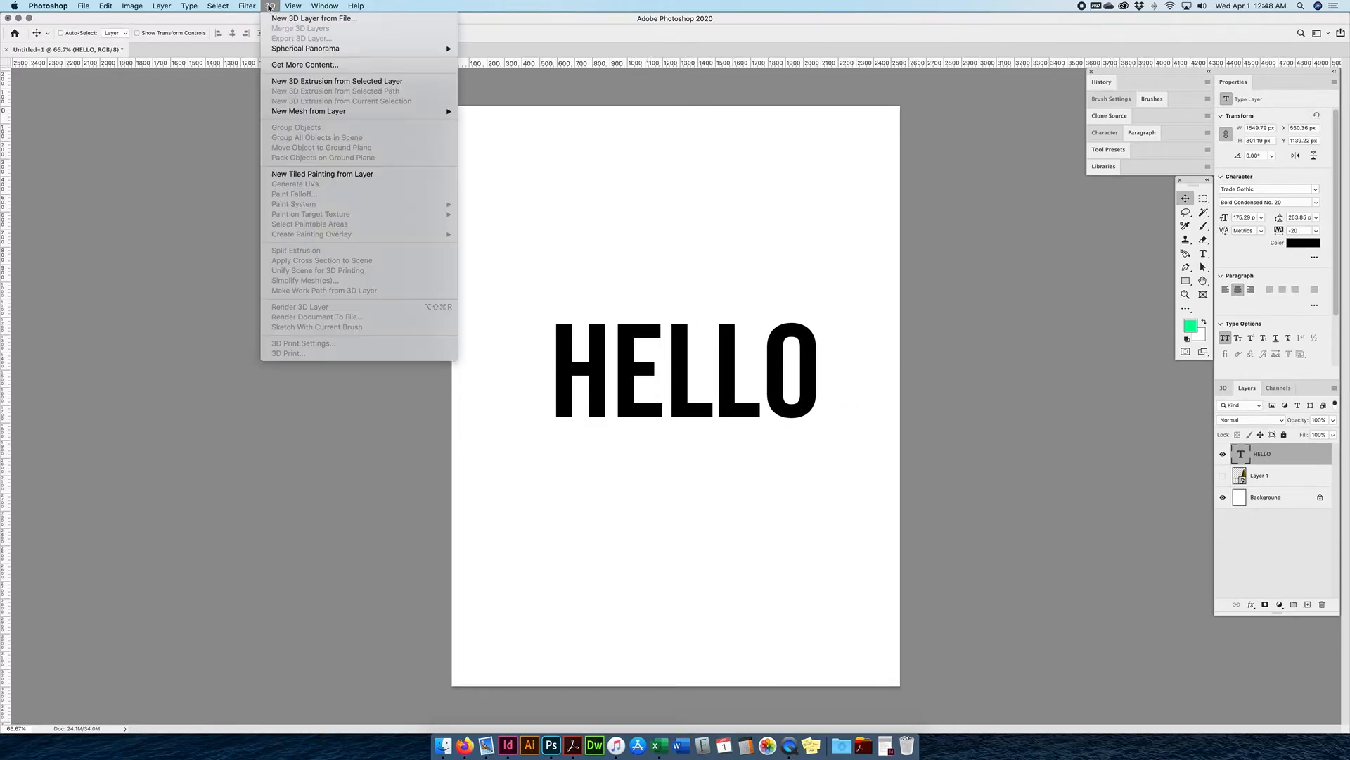
{"action": "left_click", "coordinate": [308, 81]}
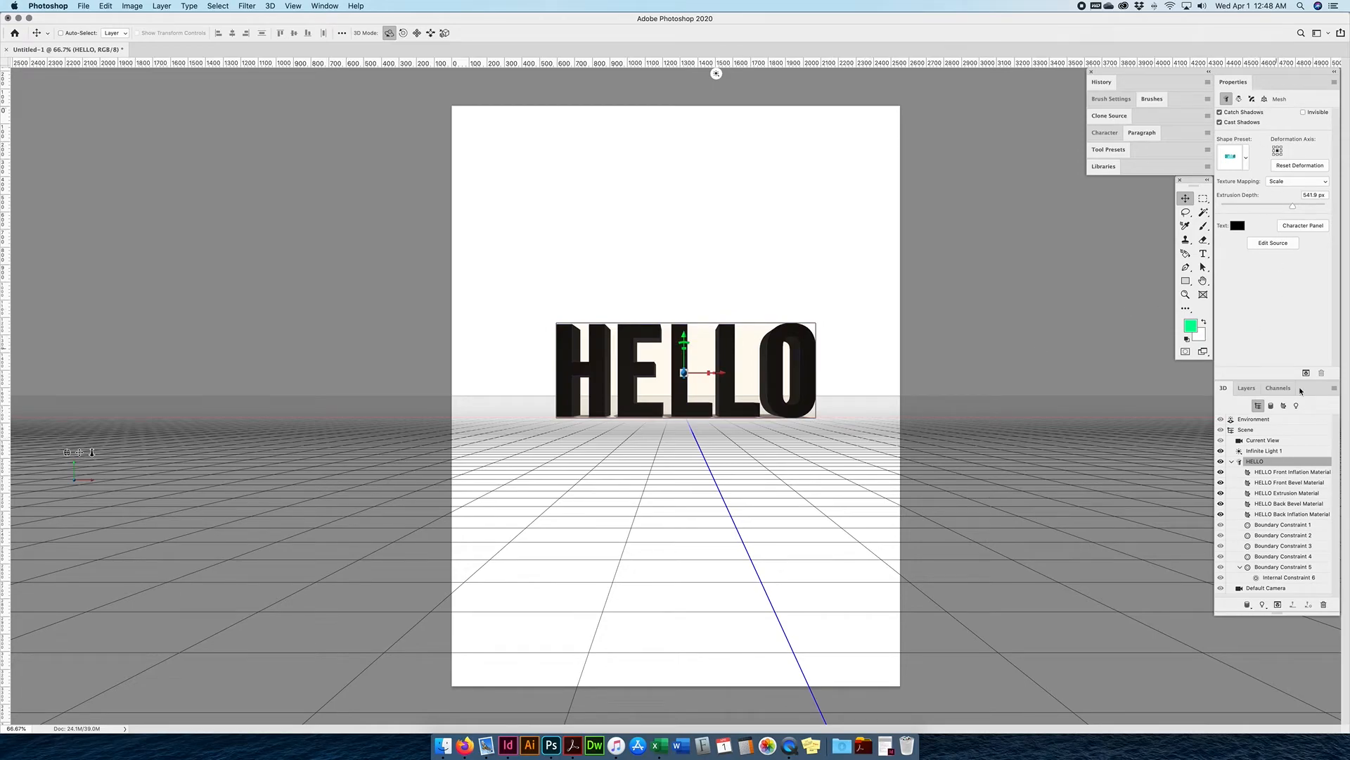
{"action": "left_click", "coordinate": [1232, 461]}
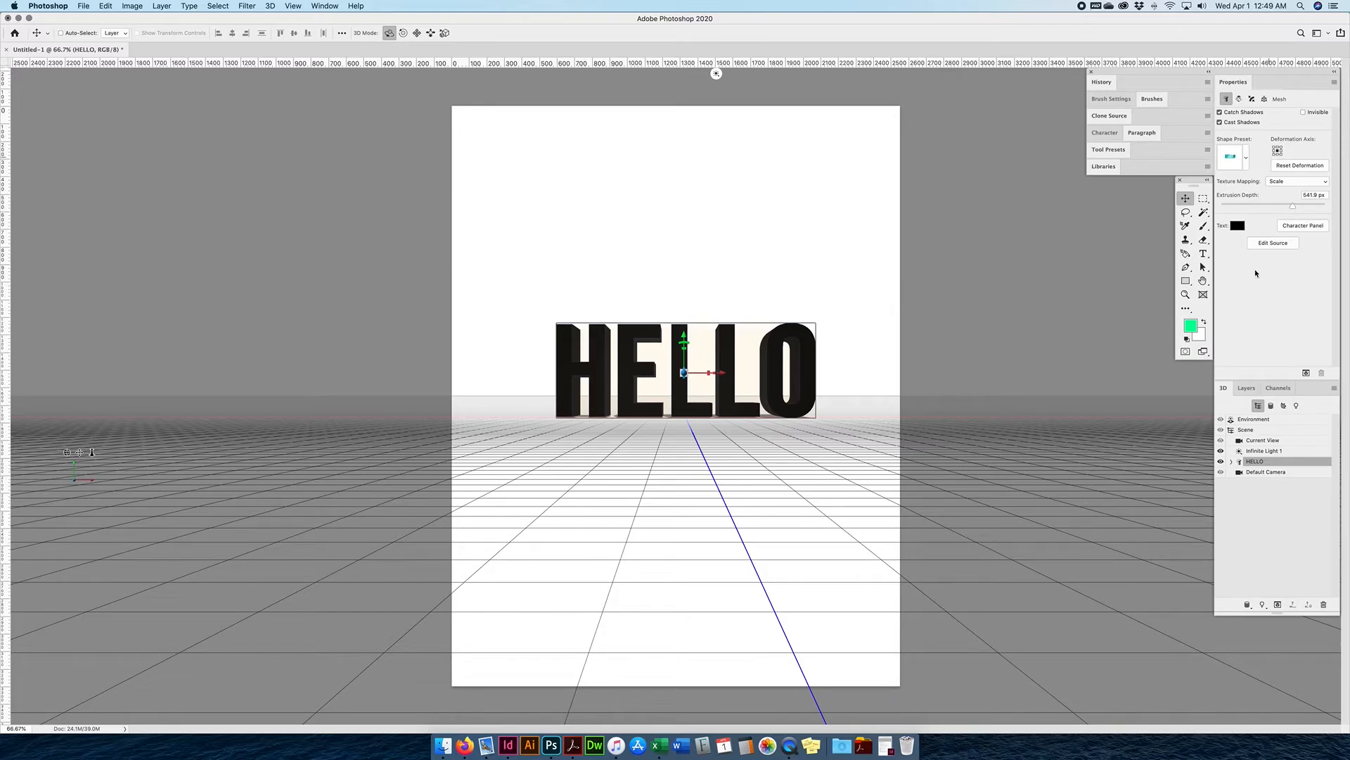
{"action": "left_click", "coordinate": [1280, 441]}
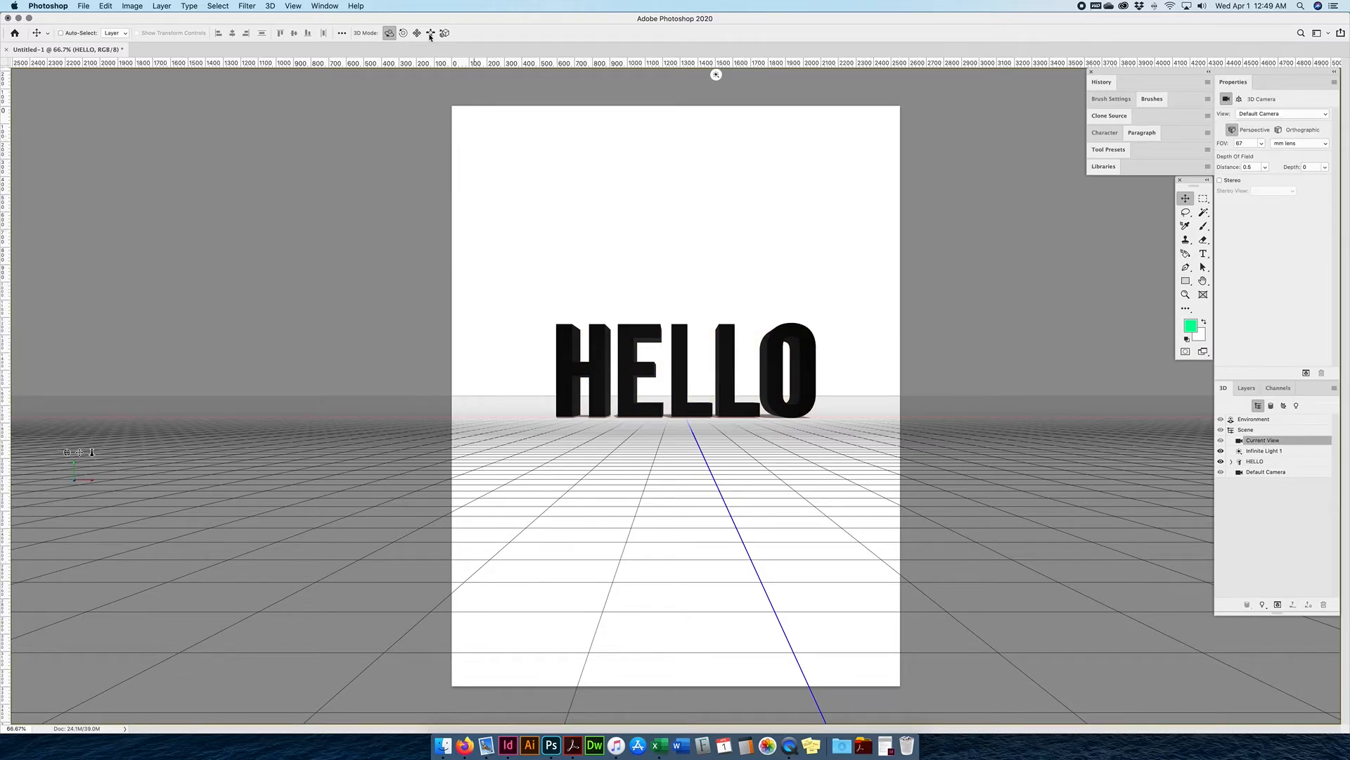
{"action": "left_click_drag", "start_coordinate": [595, 275], "coordinate": [703, 295]}
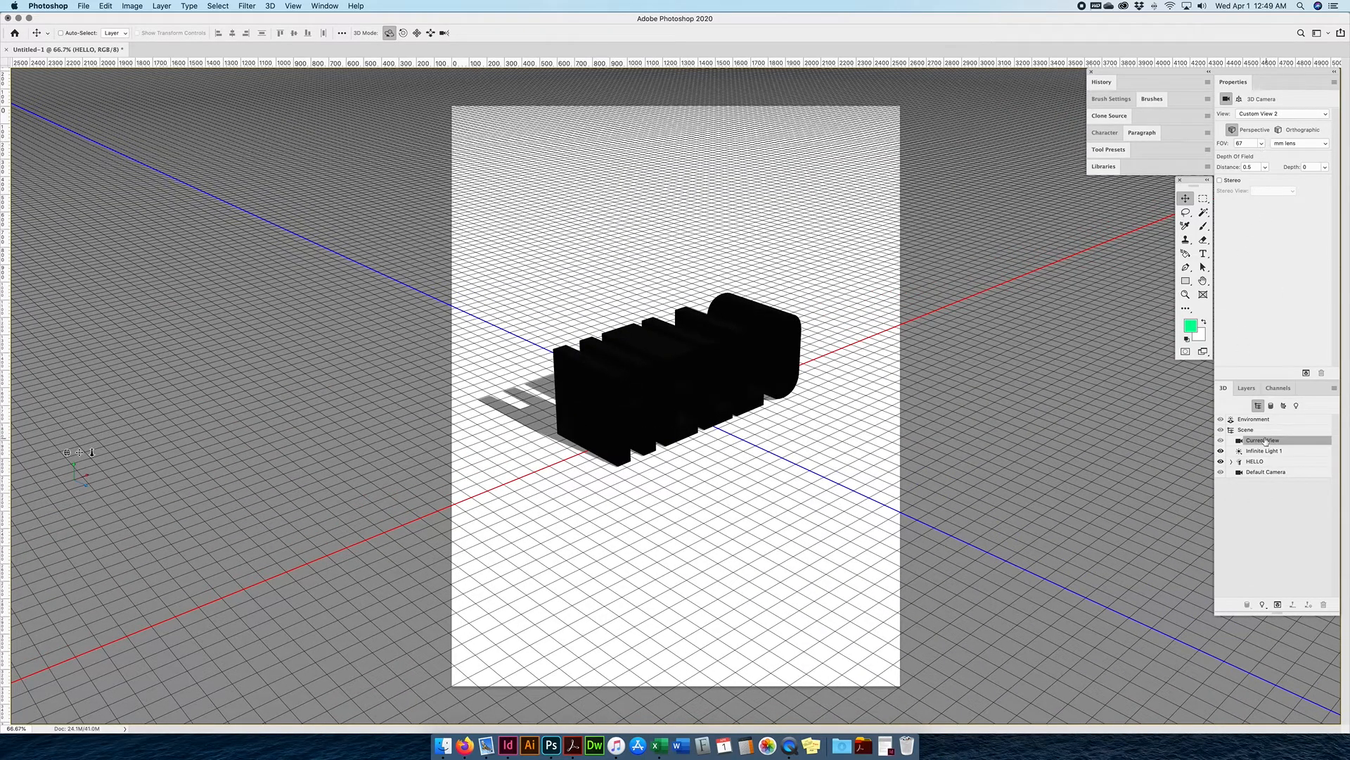
Try an extrusion depth of about -713 px on the HELLO mesh and view its texture mapping options
{"action": "left_click", "coordinate": [1256, 462]}
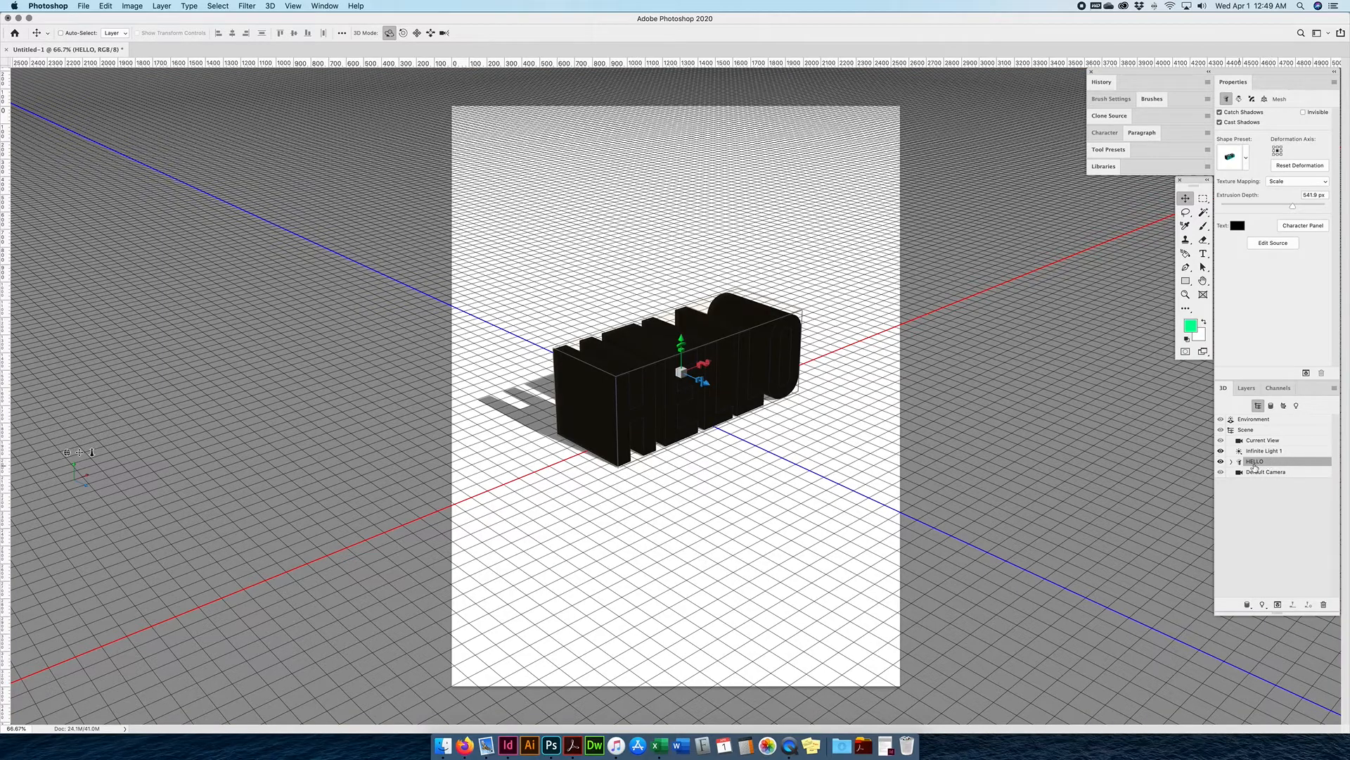
{"action": "mouse_move", "coordinate": [1294, 208]}
{"action": "left_mouse_down"}
{"action": "mouse_move", "coordinate": [1231, 204]}
{"action": "mouse_move", "coordinate": [1292, 206]}
{"action": "left_mouse_up"}
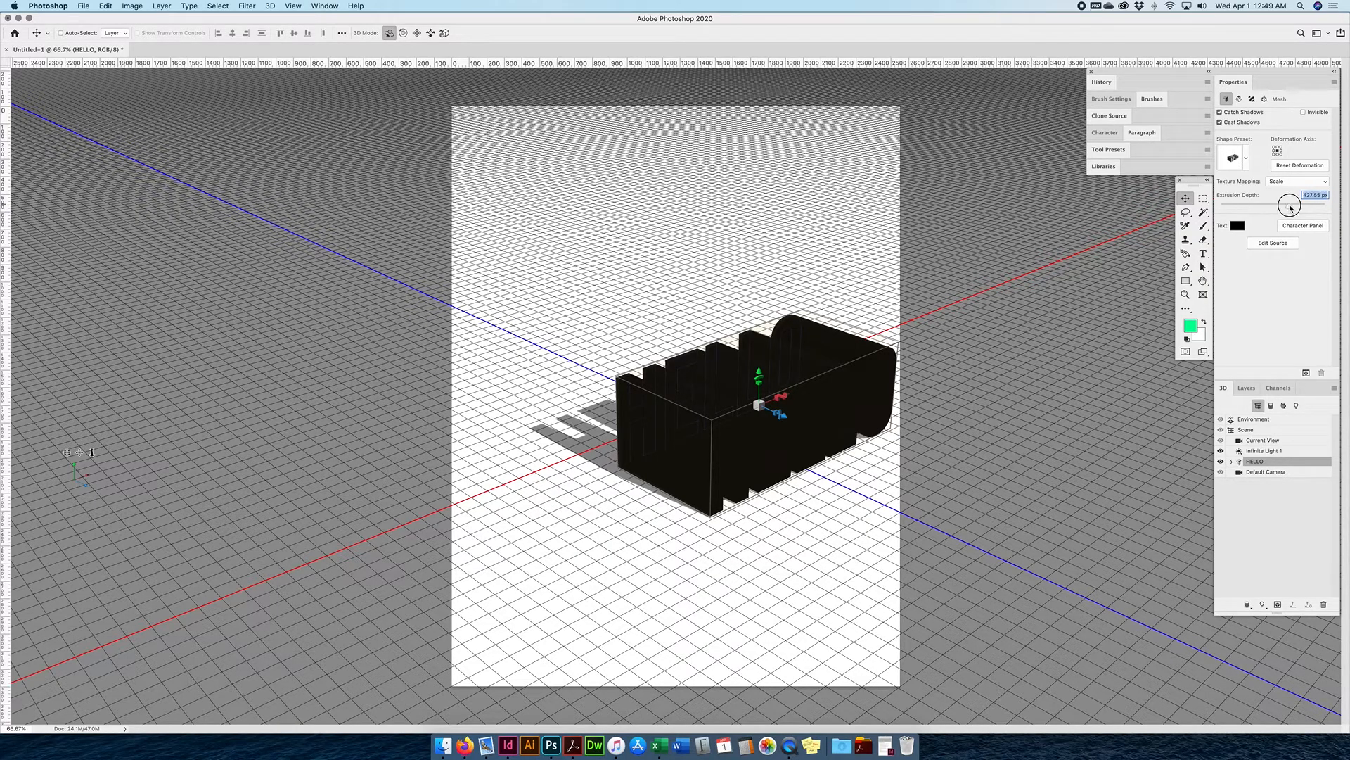
{"action": "mouse_move", "coordinate": [1249, 209]}
{"action": "left_mouse_down"}
{"action": "mouse_move", "coordinate": [1237, 208]}
{"action": "mouse_move", "coordinate": [1249, 208]}
{"action": "left_mouse_up"}
{"action": "left_click", "coordinate": [1290, 183]}
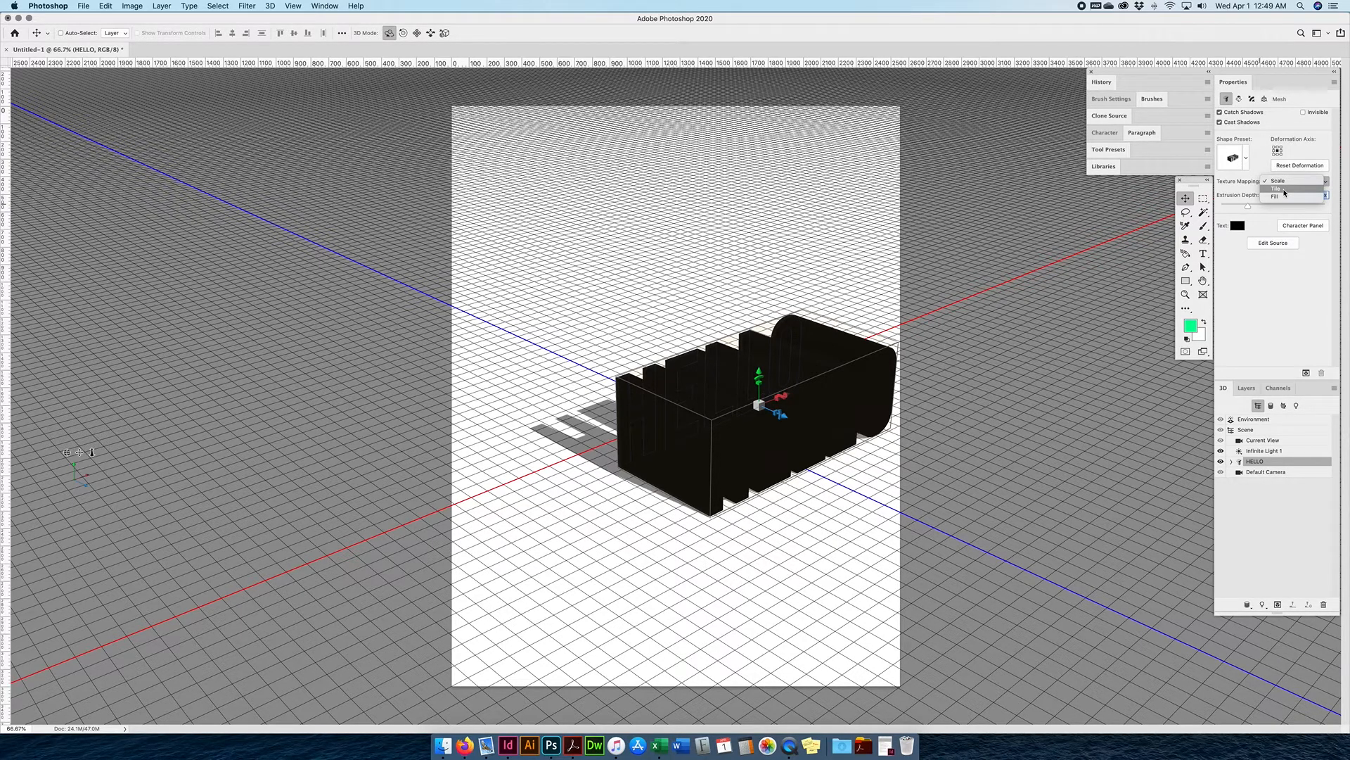
{"action": "left_click", "coordinate": [1296, 314]}
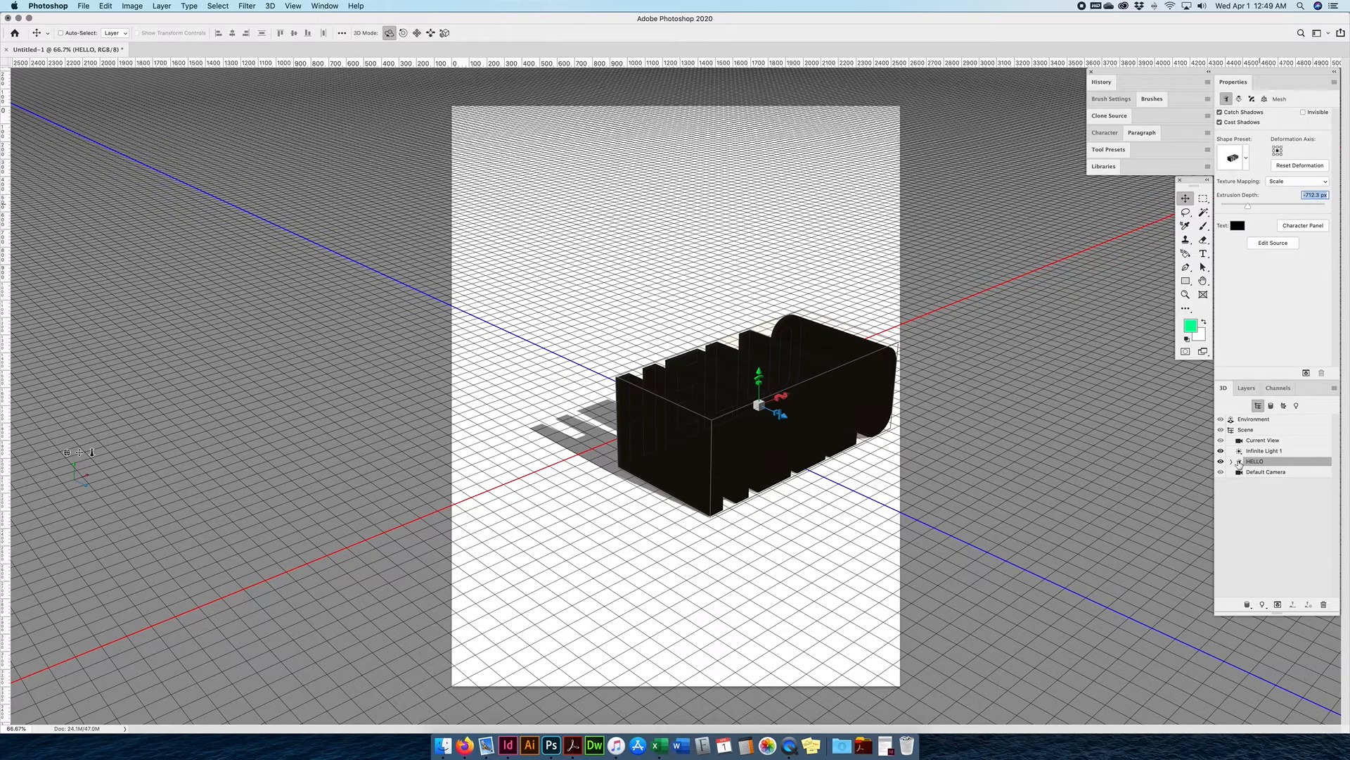
Expand the HELLO mesh's components in the scene list and set its extrusion depth to 100 px
{"action": "left_click", "coordinate": [1232, 462]}
{"action": "left_click_drag", "start_coordinate": [1258, 208], "coordinate": [1244, 203]}
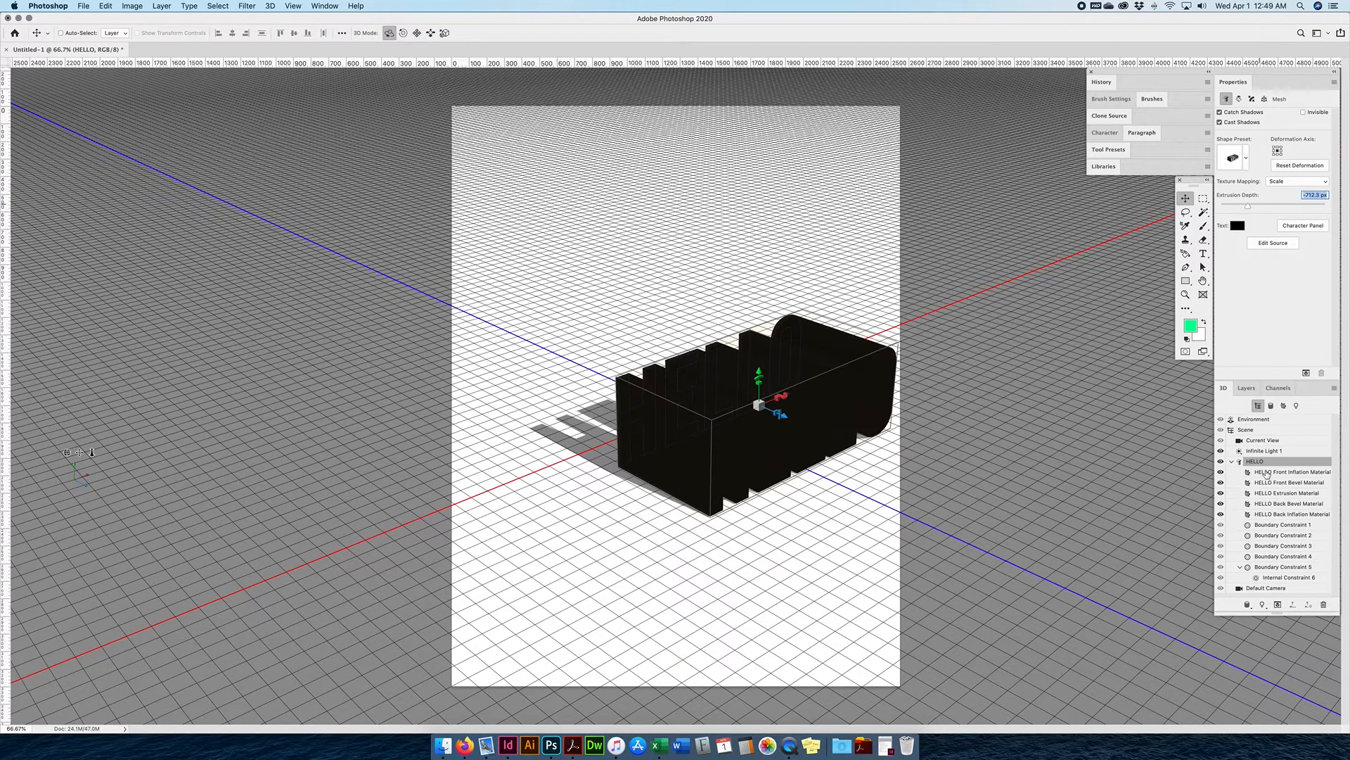
{"action": "left_click", "coordinate": [1266, 473]}
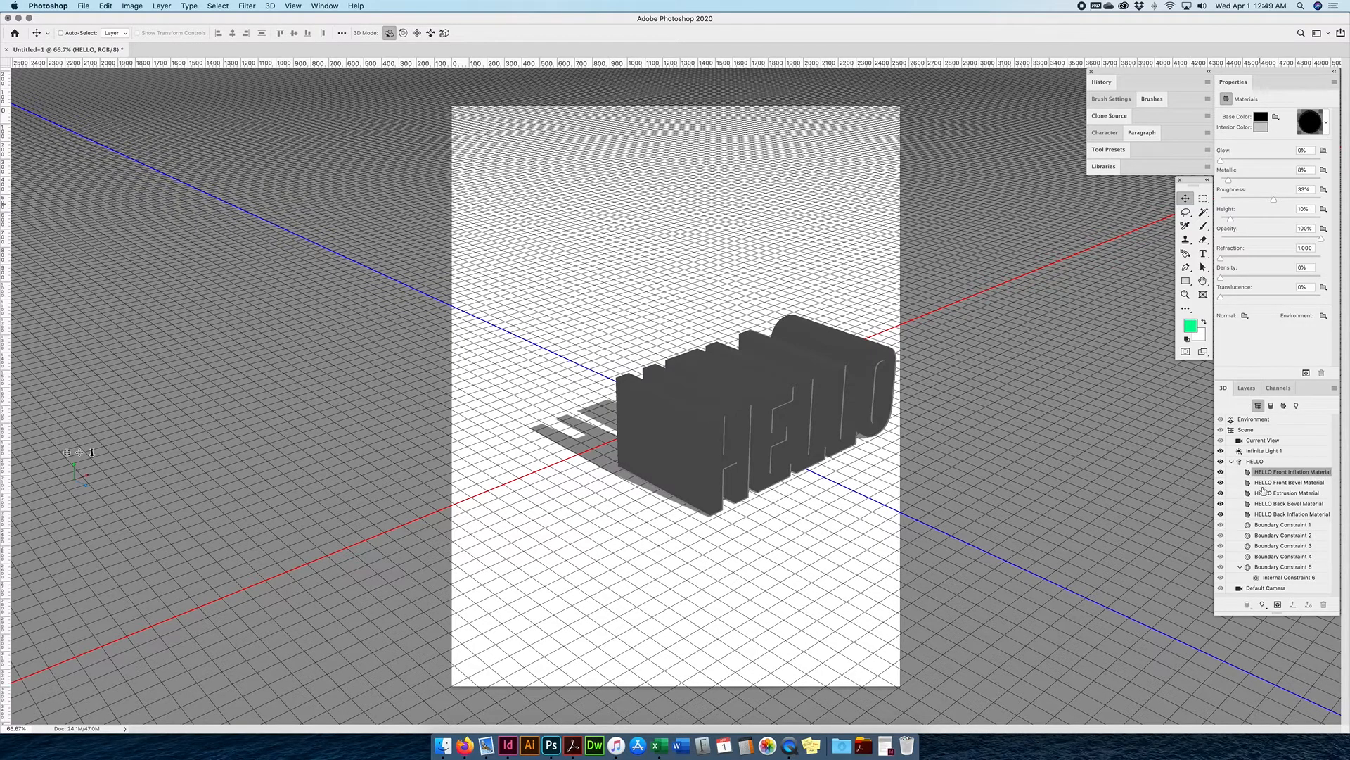
{"action": "left_click", "coordinate": [1266, 461]}
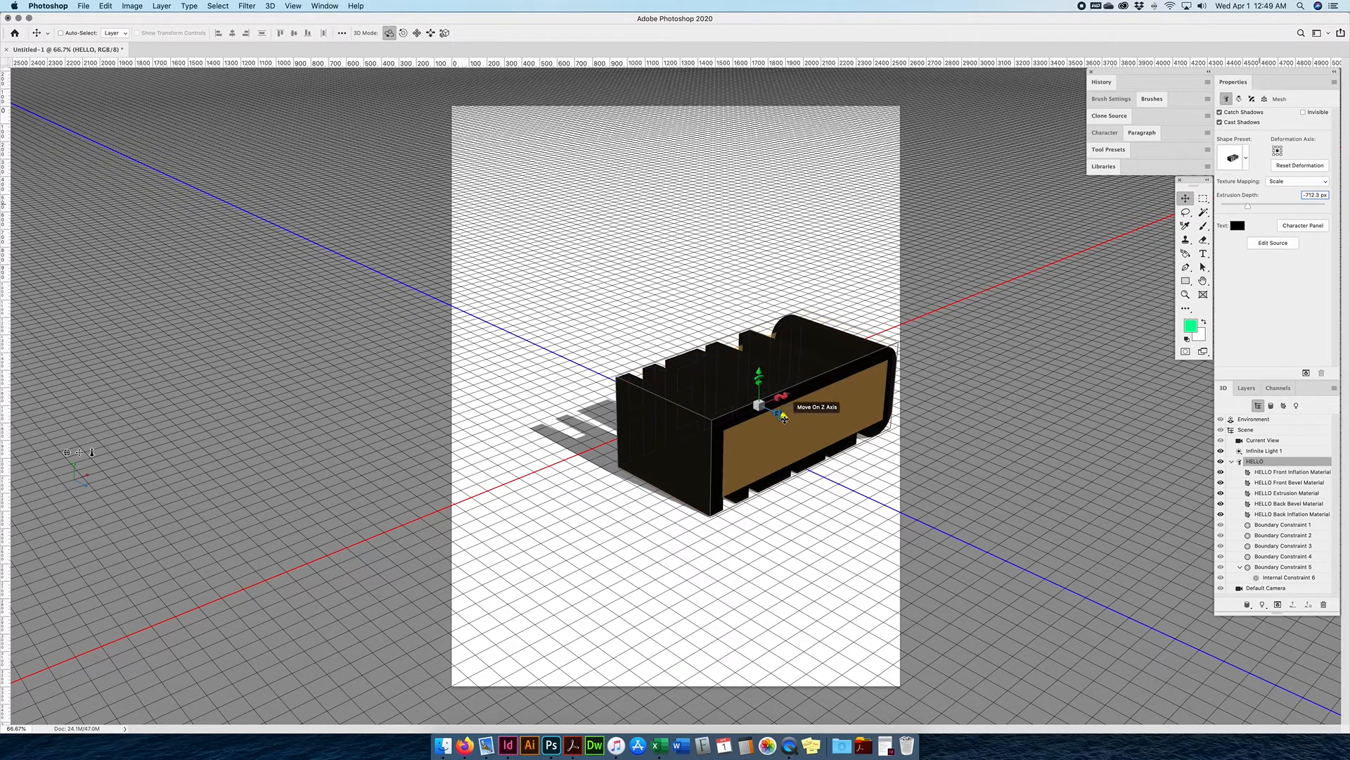
{"action": "left_click_drag", "start_coordinate": [1321, 197], "coordinate": [1306, 196]}
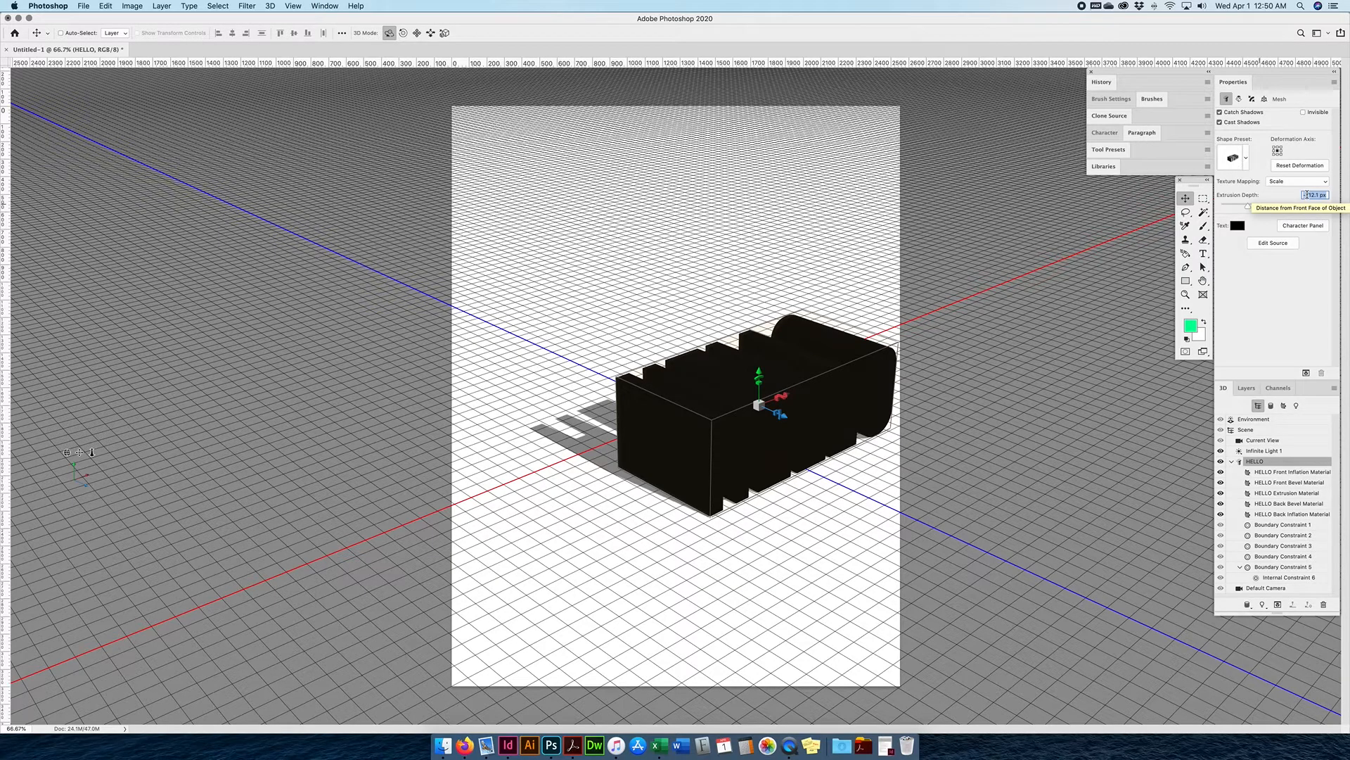
{"action": "type", "text": "100"}
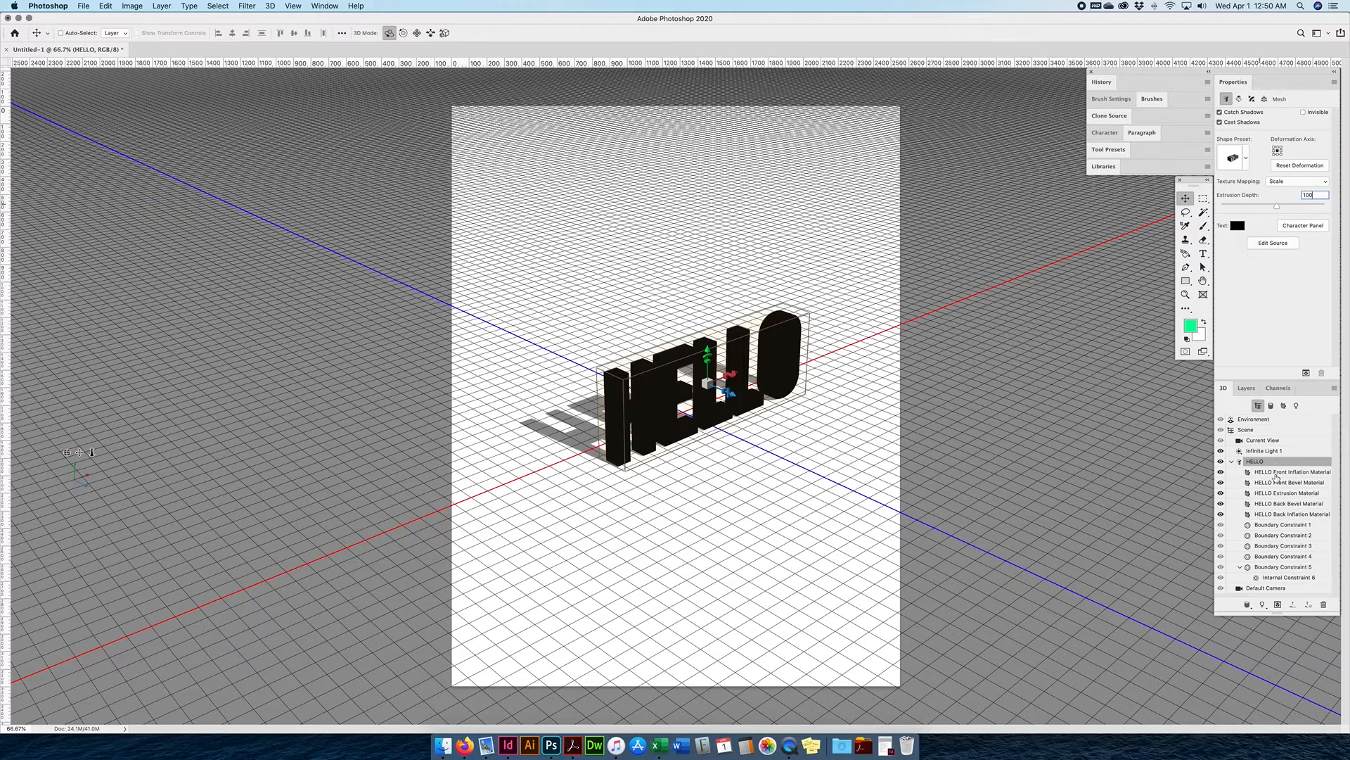
Set the base color of HELLO Front Inflation Material to bright red
{"action": "left_click", "coordinate": [1276, 474]}
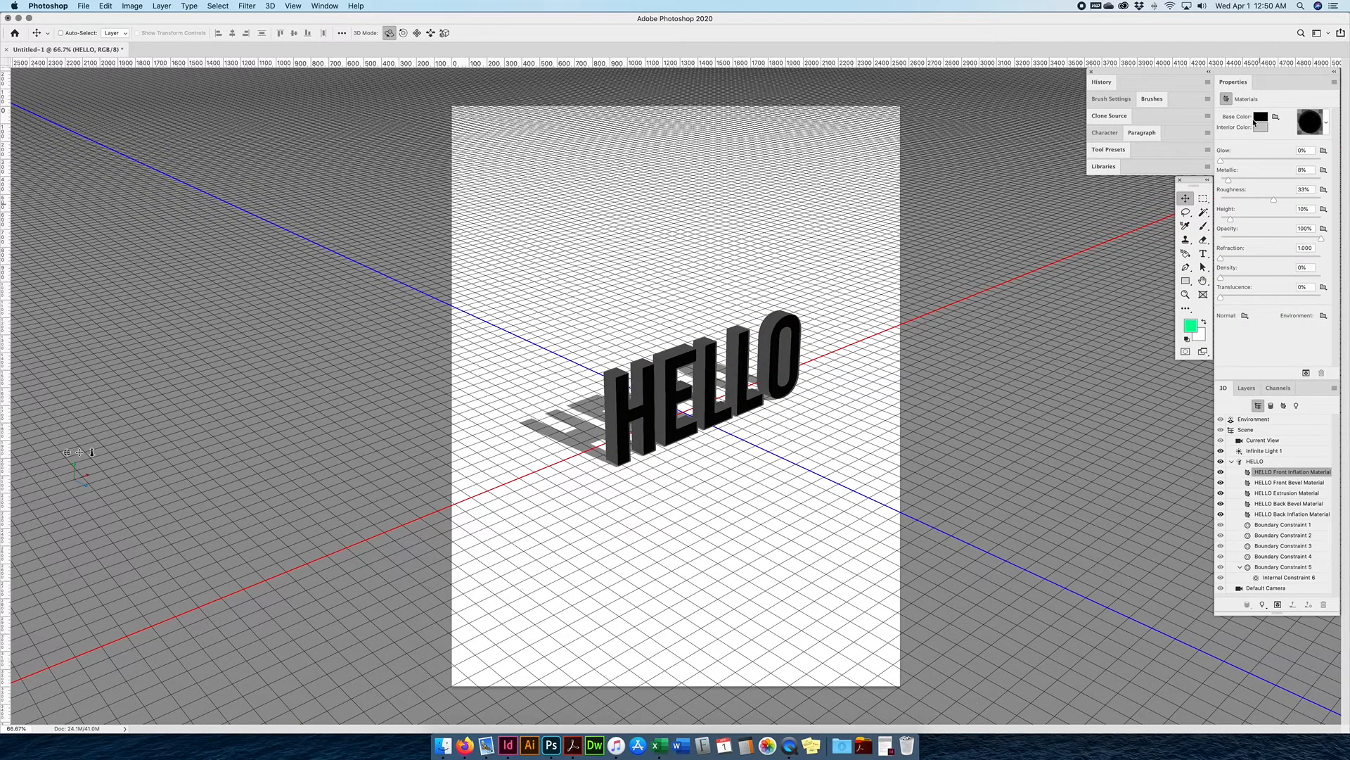
{"action": "left_click", "coordinate": [1257, 119]}
{"action": "left_click", "coordinate": [975, 415]}
{"action": "left_click", "coordinate": [1031, 282]}
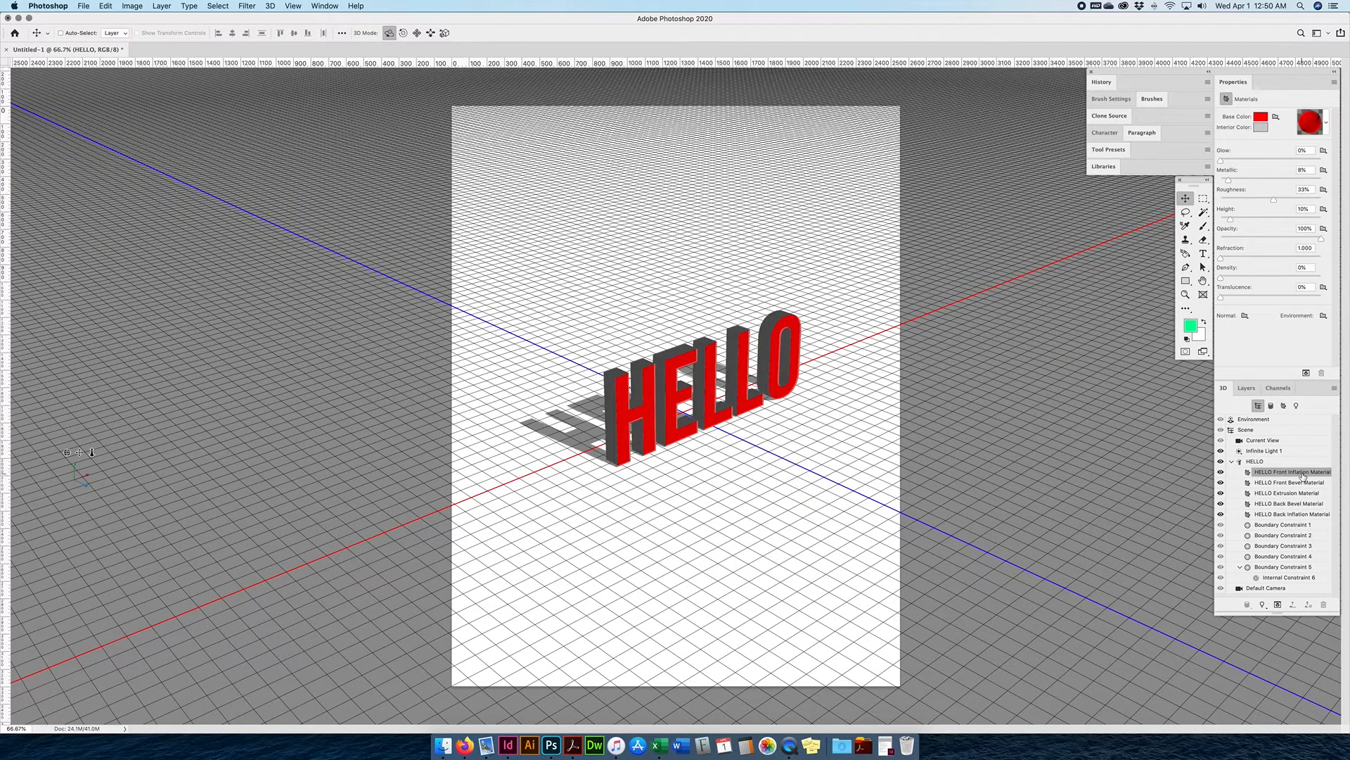
Set the base color of HELLO Extrusion Material to bright green (RGB 53, 241, 22) and collapse the HELLO components
{"action": "left_click", "coordinate": [1296, 494]}
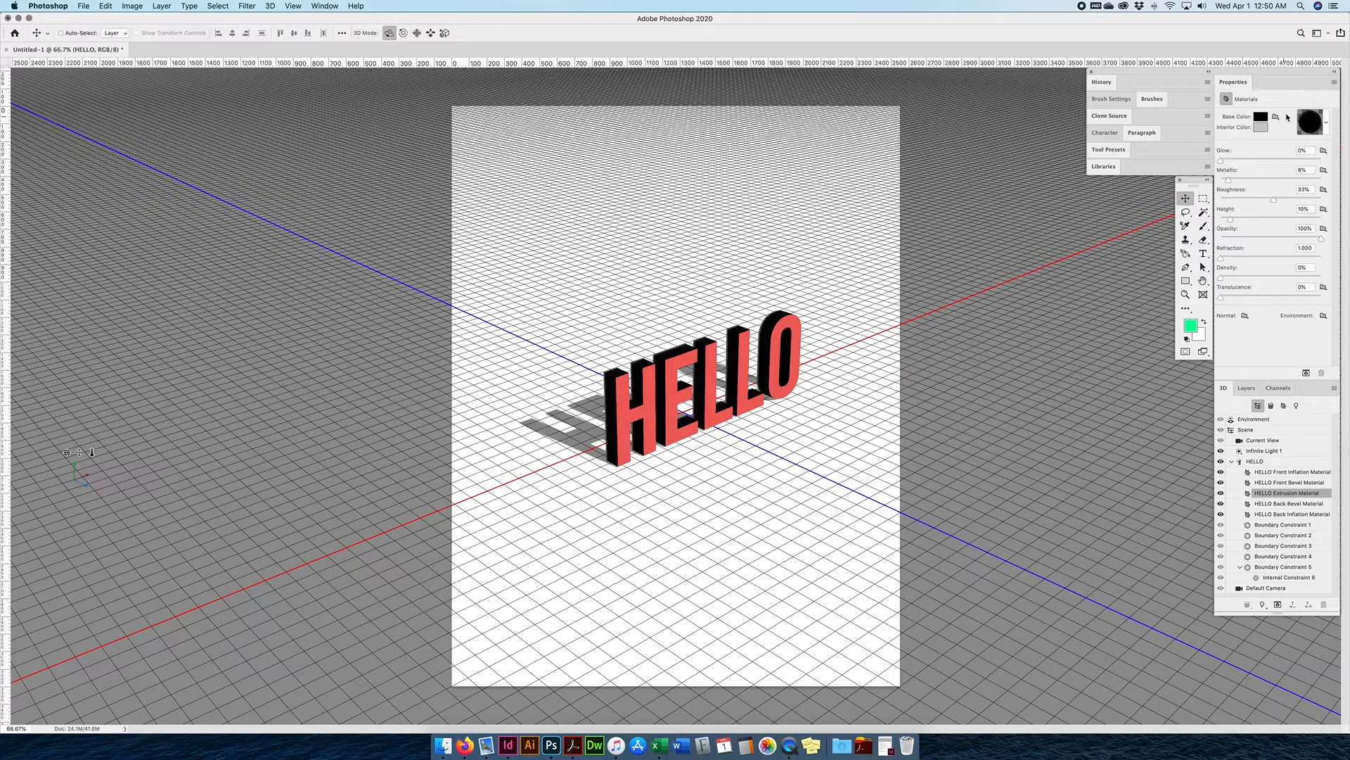
{"action": "left_click", "coordinate": [1261, 117]}
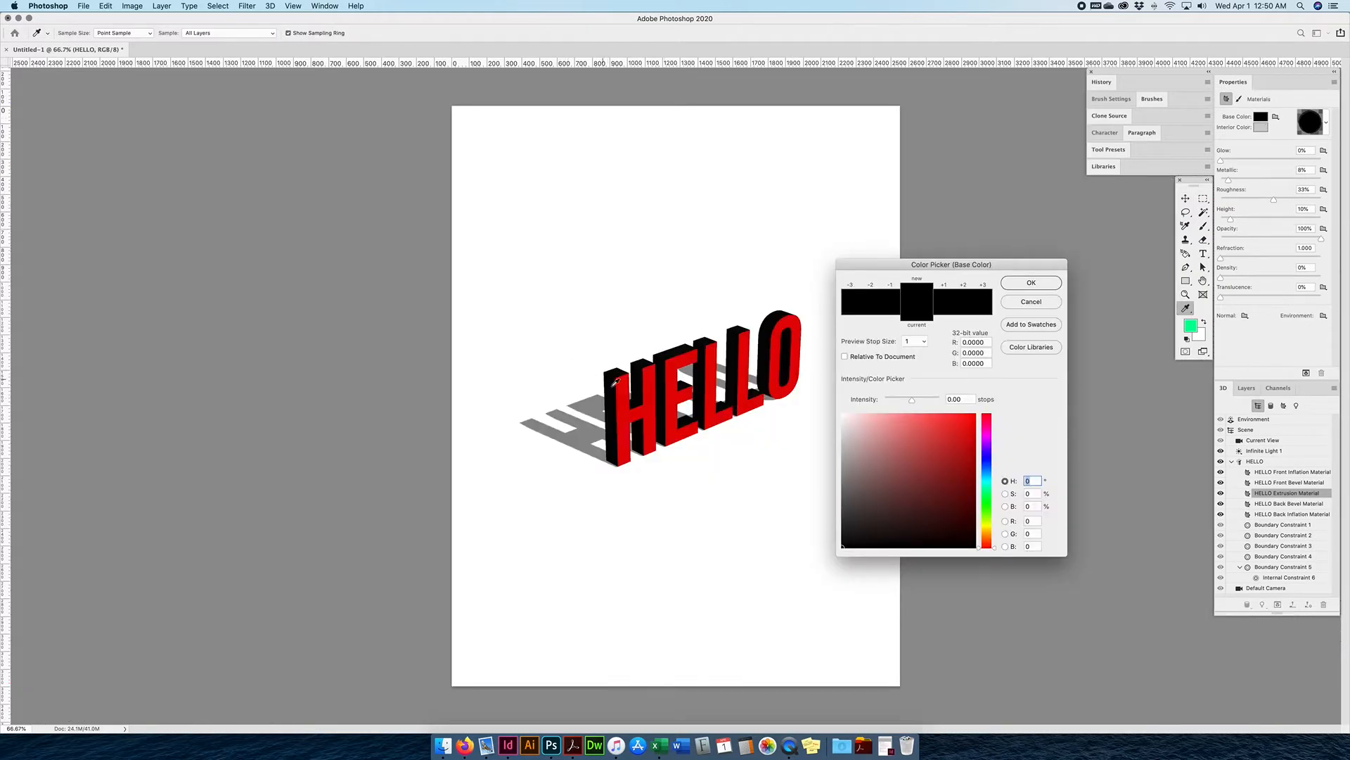
{"action": "left_click_drag", "start_coordinate": [991, 487], "coordinate": [988, 509]}
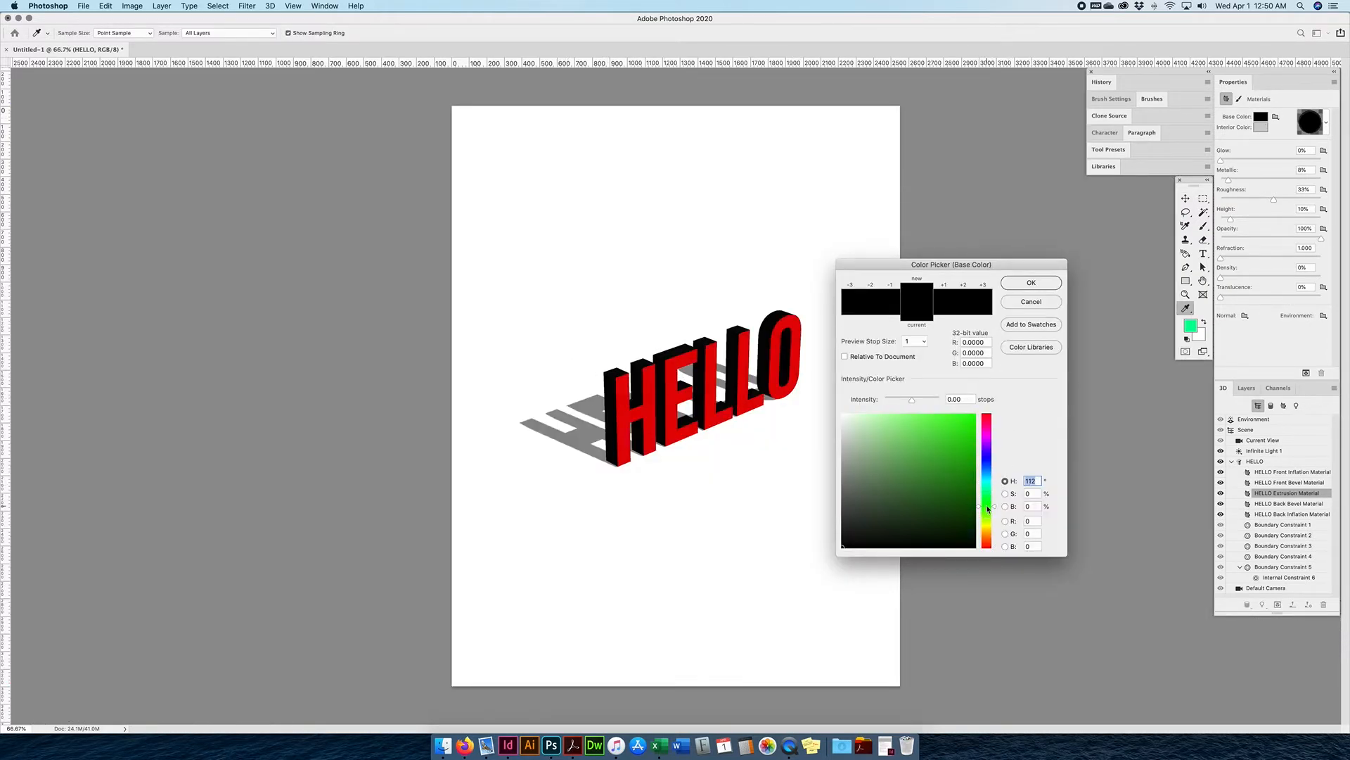
{"action": "left_click", "coordinate": [964, 420]}
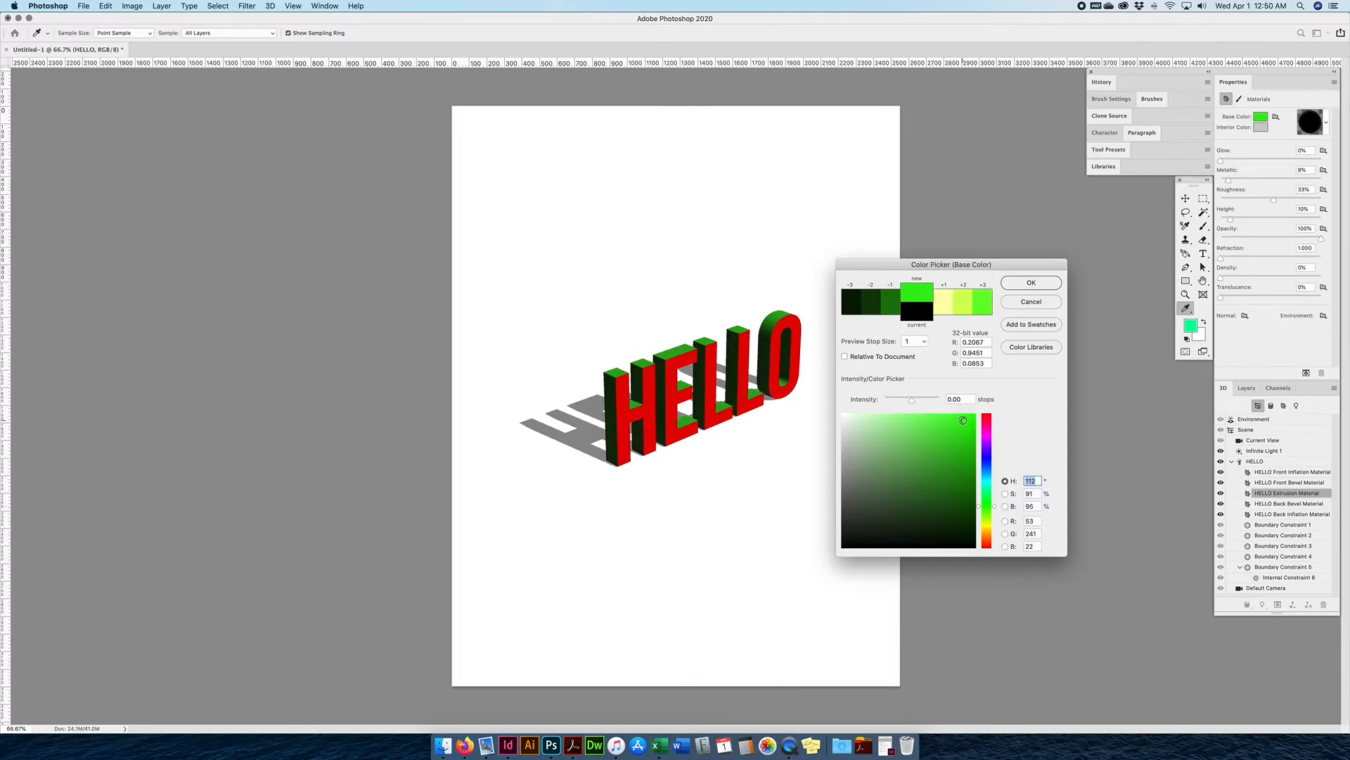
{"action": "left_click", "coordinate": [1032, 283]}
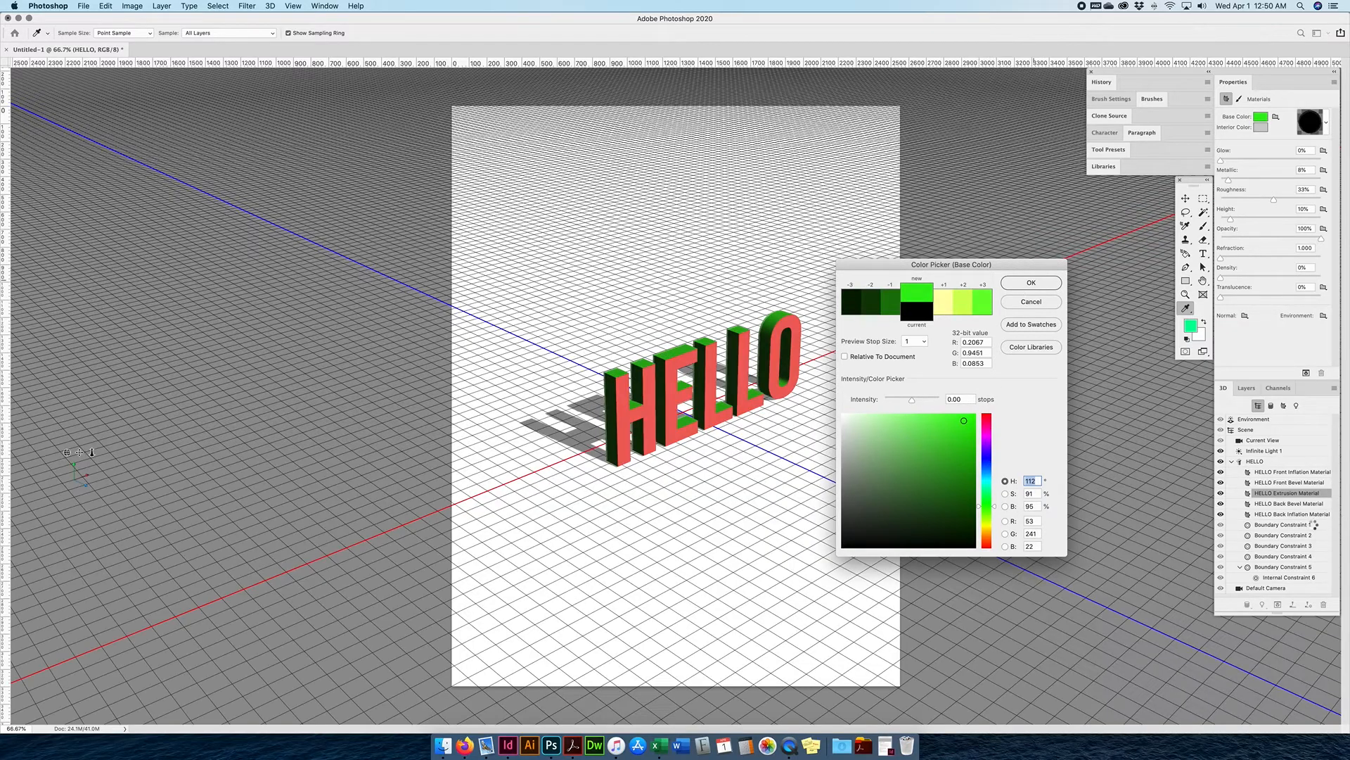
{"action": "left_click", "coordinate": [1234, 462]}
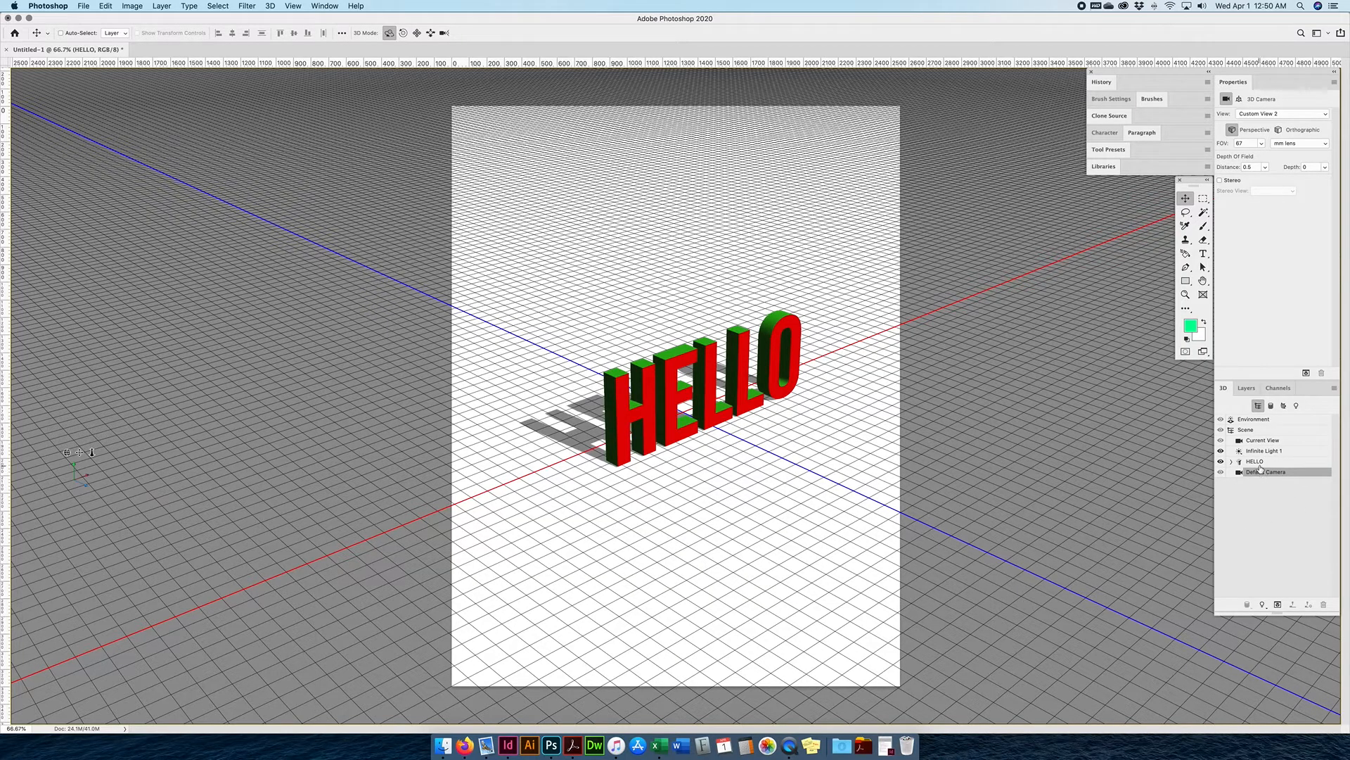
Re-aim Infinite Light 1 so its handle sits just beyond the letter O and HELLO's shadow falls behind the H
{"action": "left_click", "coordinate": [1281, 452]}
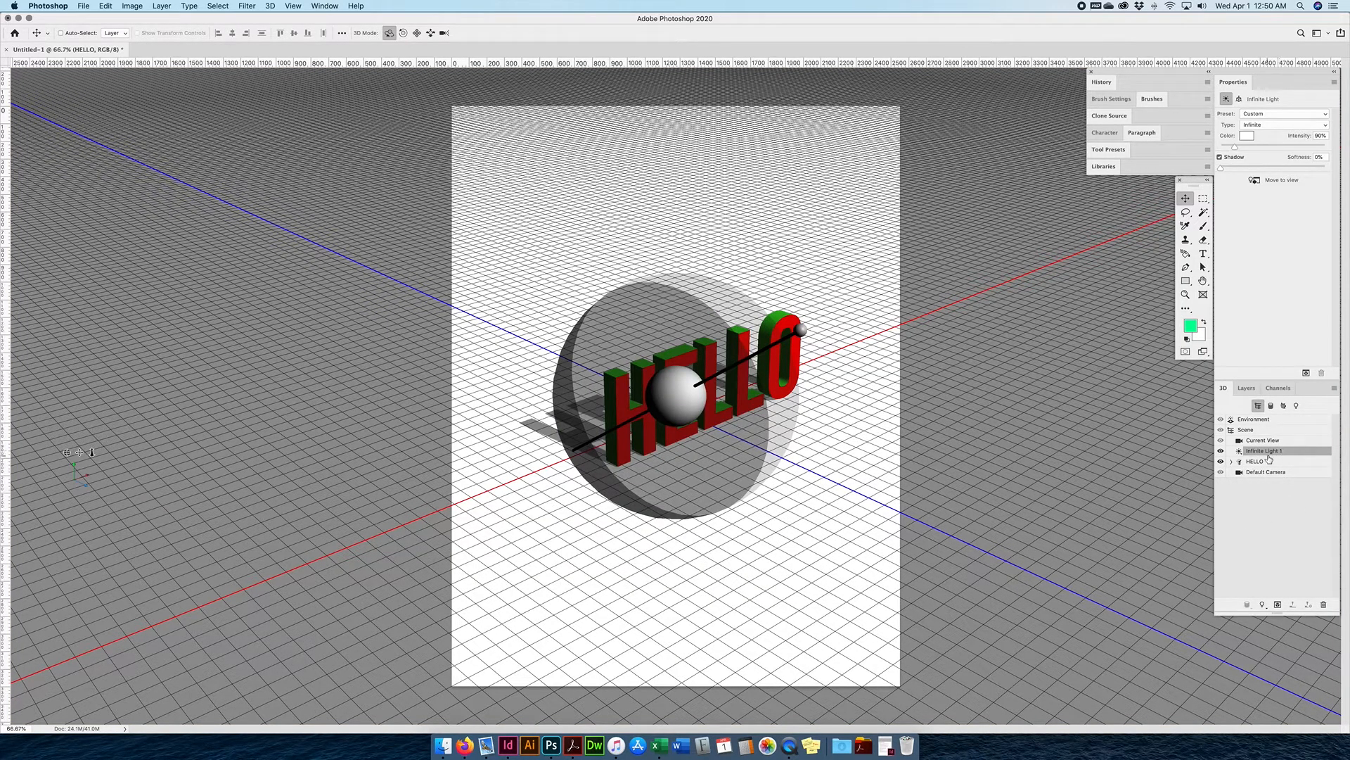
{"action": "left_click_drag", "start_coordinate": [1272, 458], "coordinate": [1272, 454]}
{"action": "left_click_drag", "start_coordinate": [1345, 731], "coordinate": [1052, 709]}
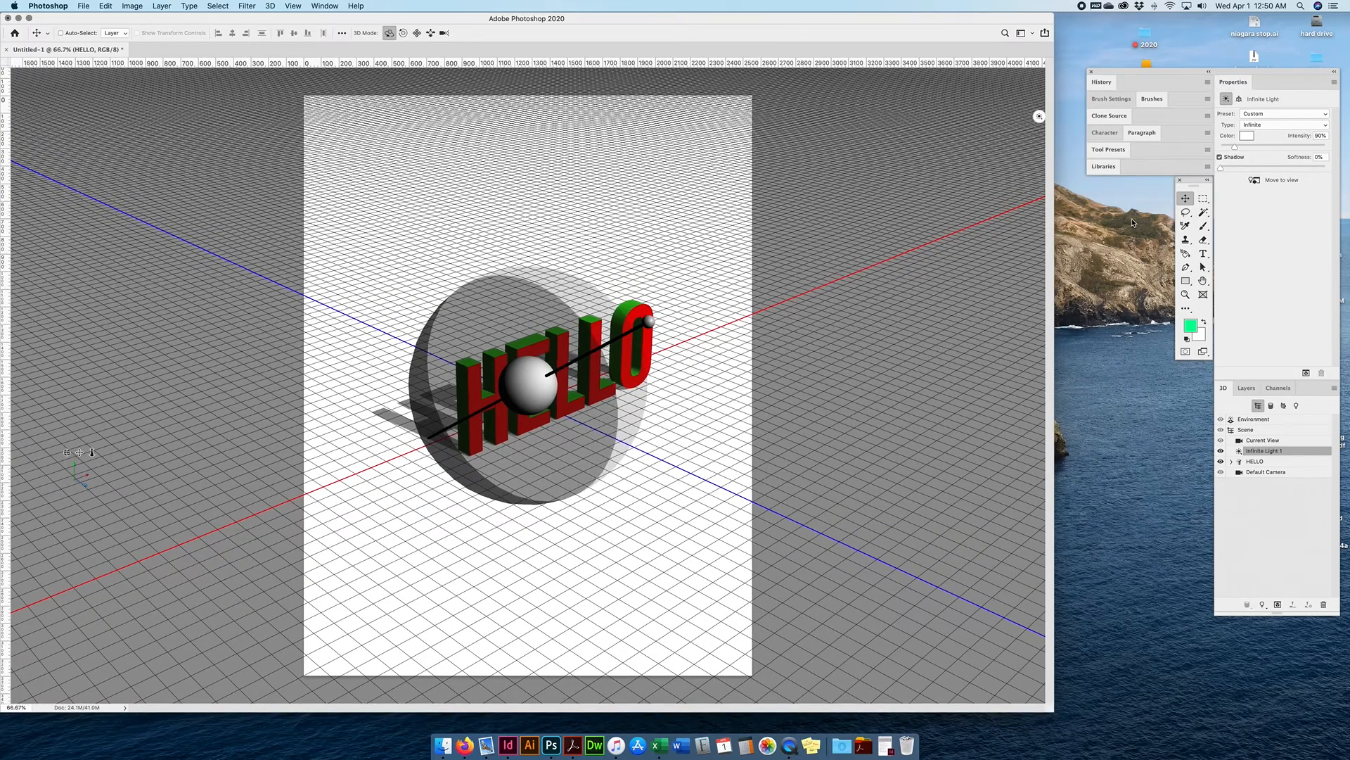
{"action": "left_click", "coordinate": [1038, 118]}
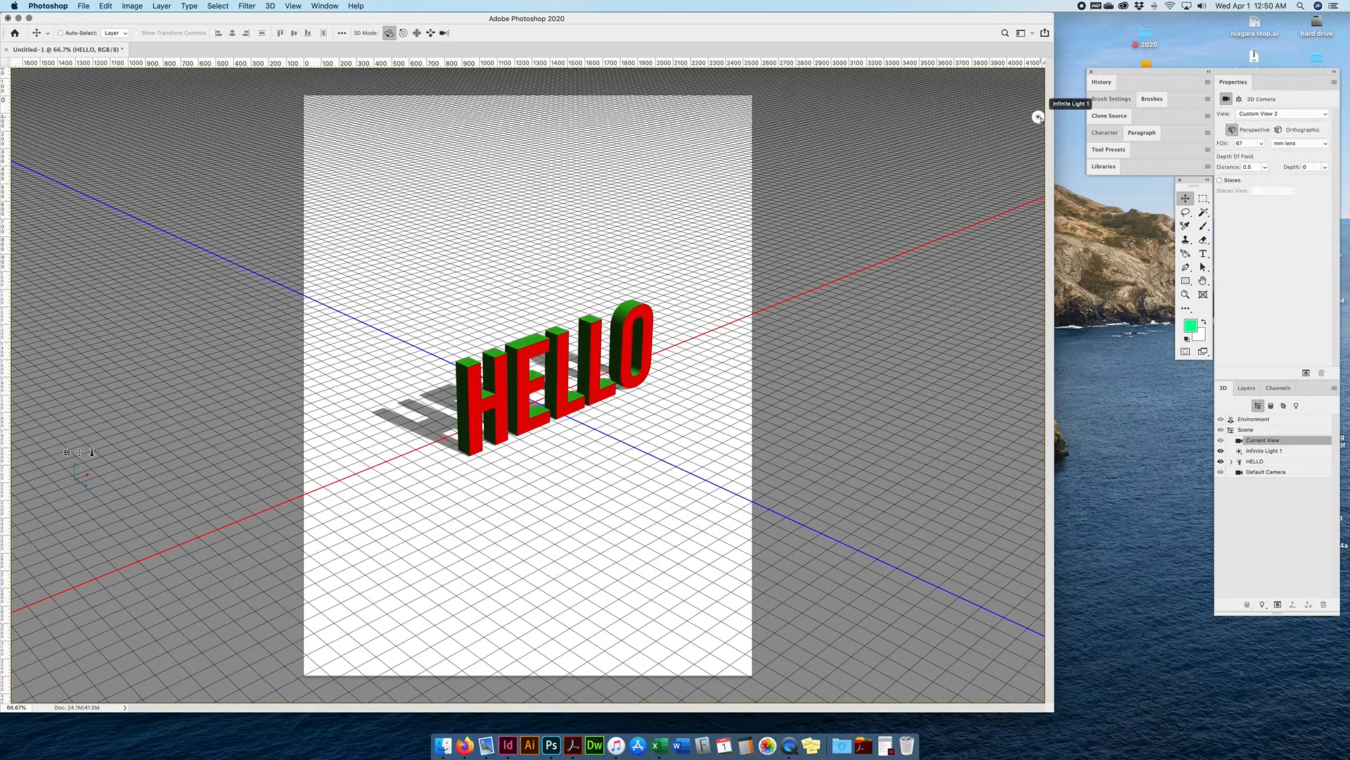
{"action": "left_click", "coordinate": [1039, 120]}
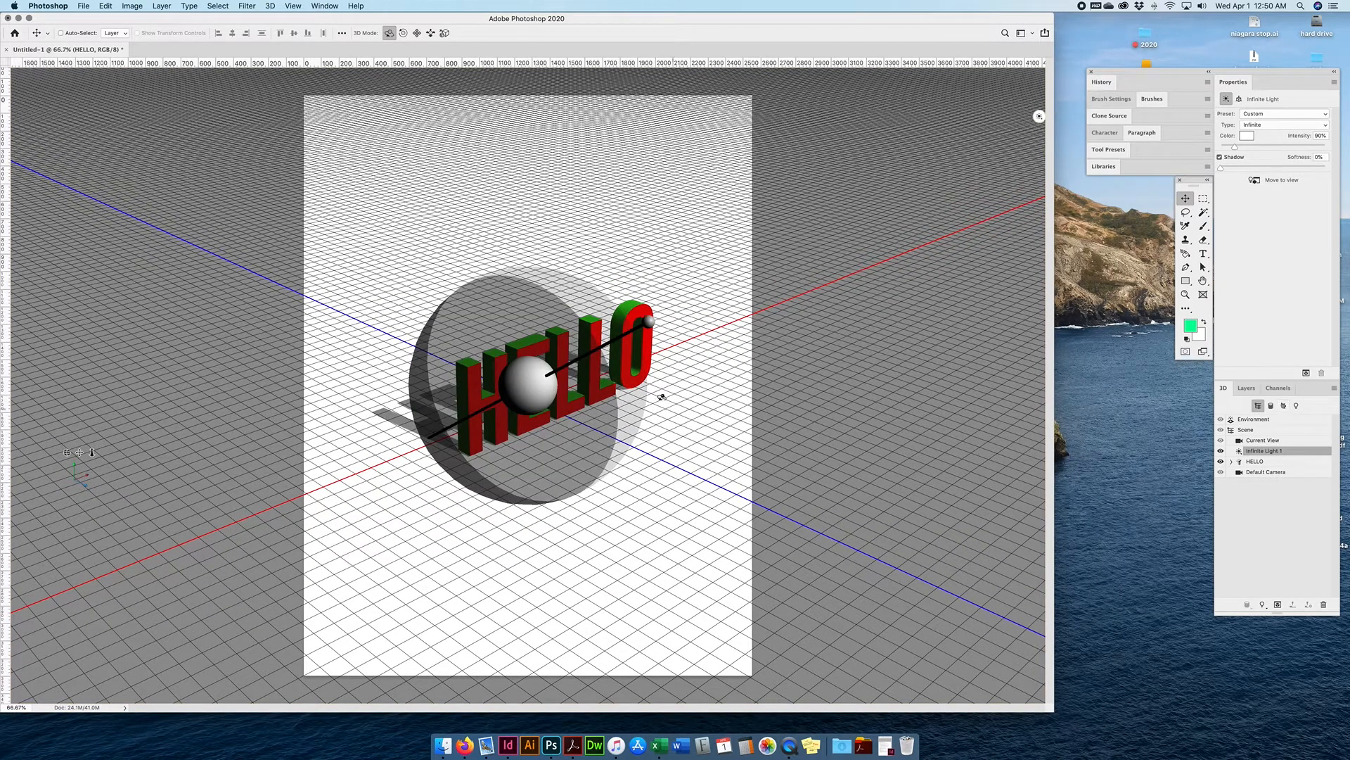
{"action": "left_click_drag", "start_coordinate": [650, 320], "coordinate": [637, 272]}
{"action": "left_click_drag", "start_coordinate": [1105, 710], "coordinate": [1349, 726]}
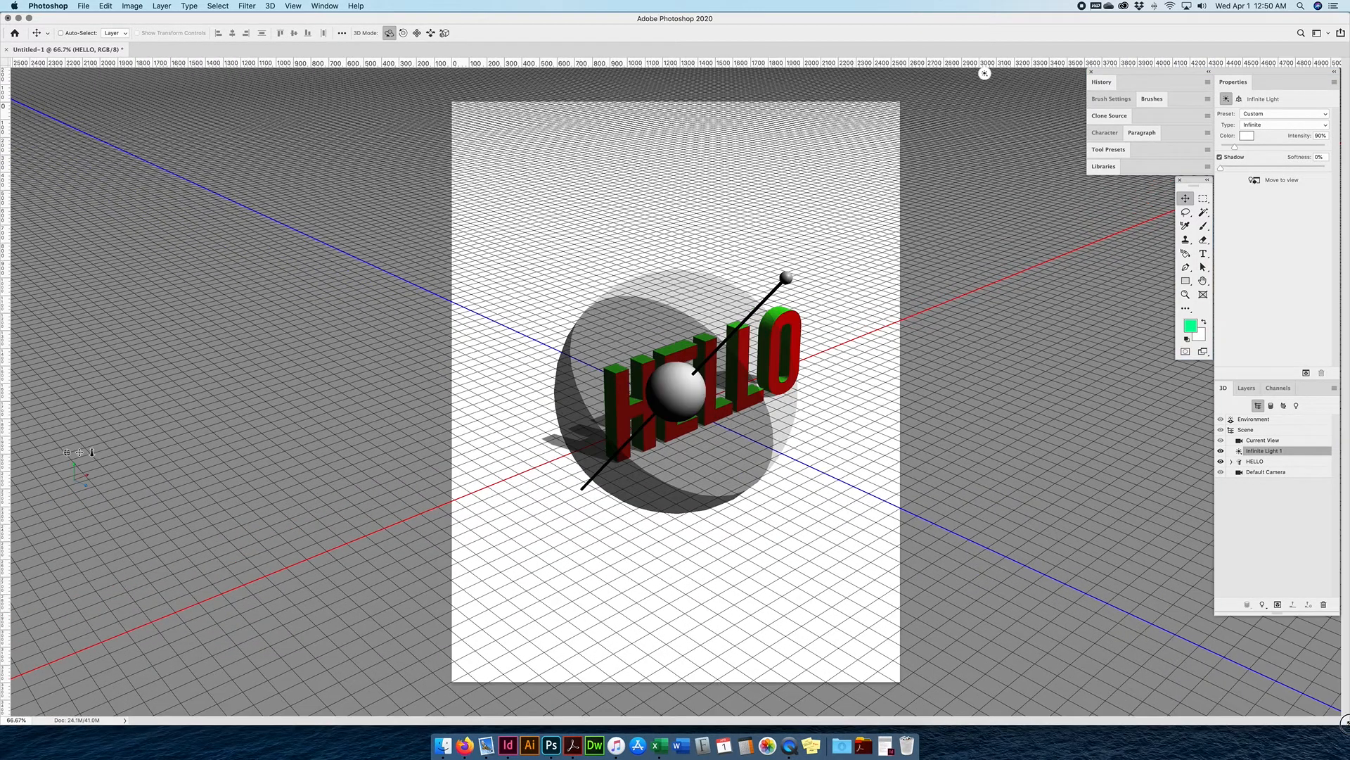
{"action": "left_click_drag", "start_coordinate": [787, 278], "coordinate": [813, 334]}
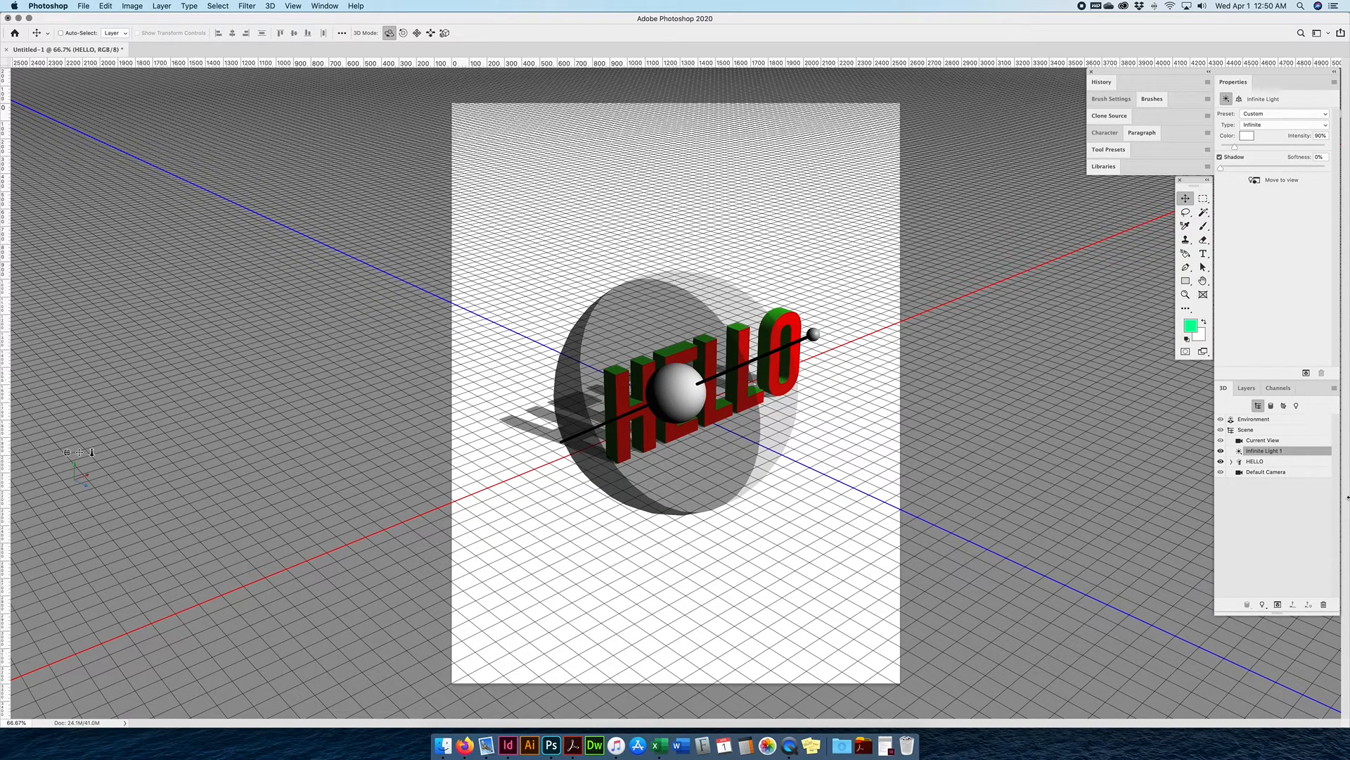
Try the Point and Spot light types on Infinite Light 1 and return it to Infinite
{"action": "left_click_drag", "start_coordinate": [1345, 722], "coordinate": [1024, 682]}
{"action": "left_click", "coordinate": [1011, 164]}
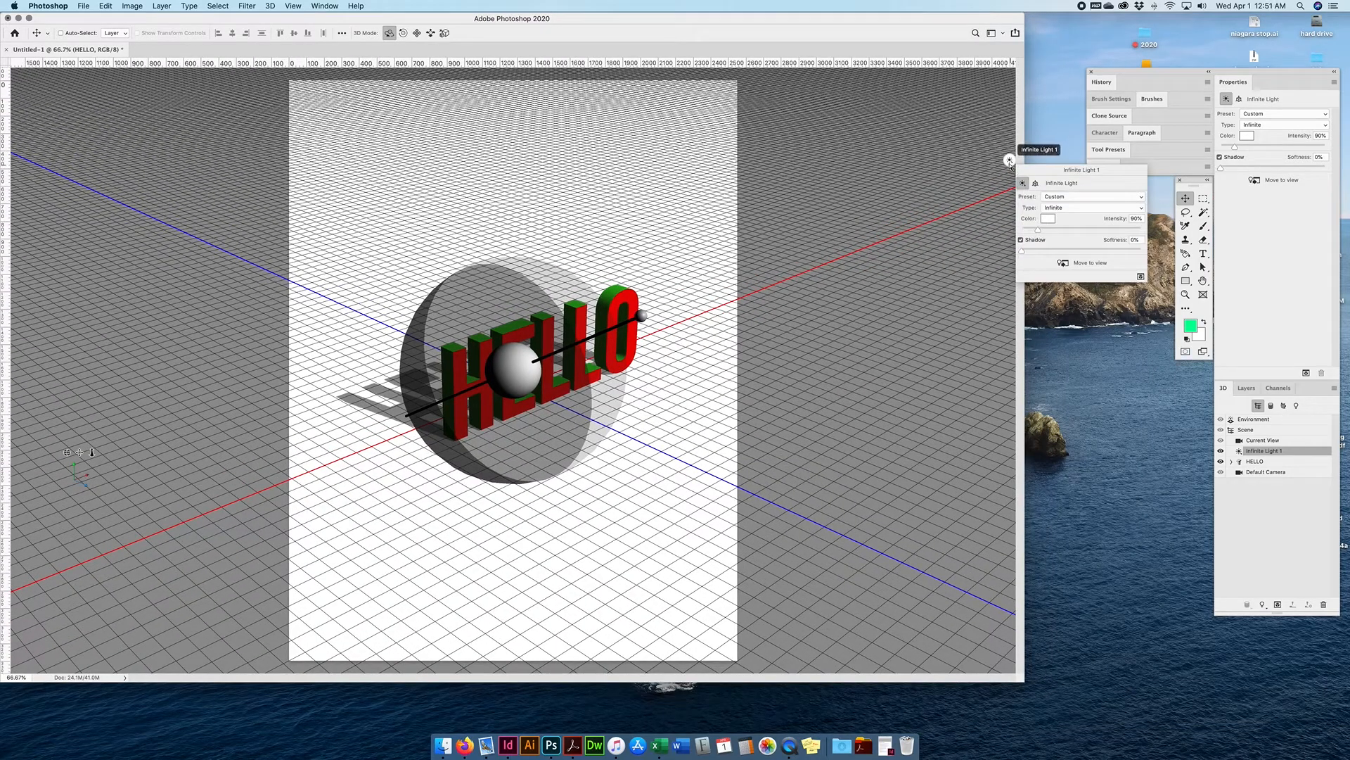
{"action": "left_click", "coordinate": [1067, 208]}
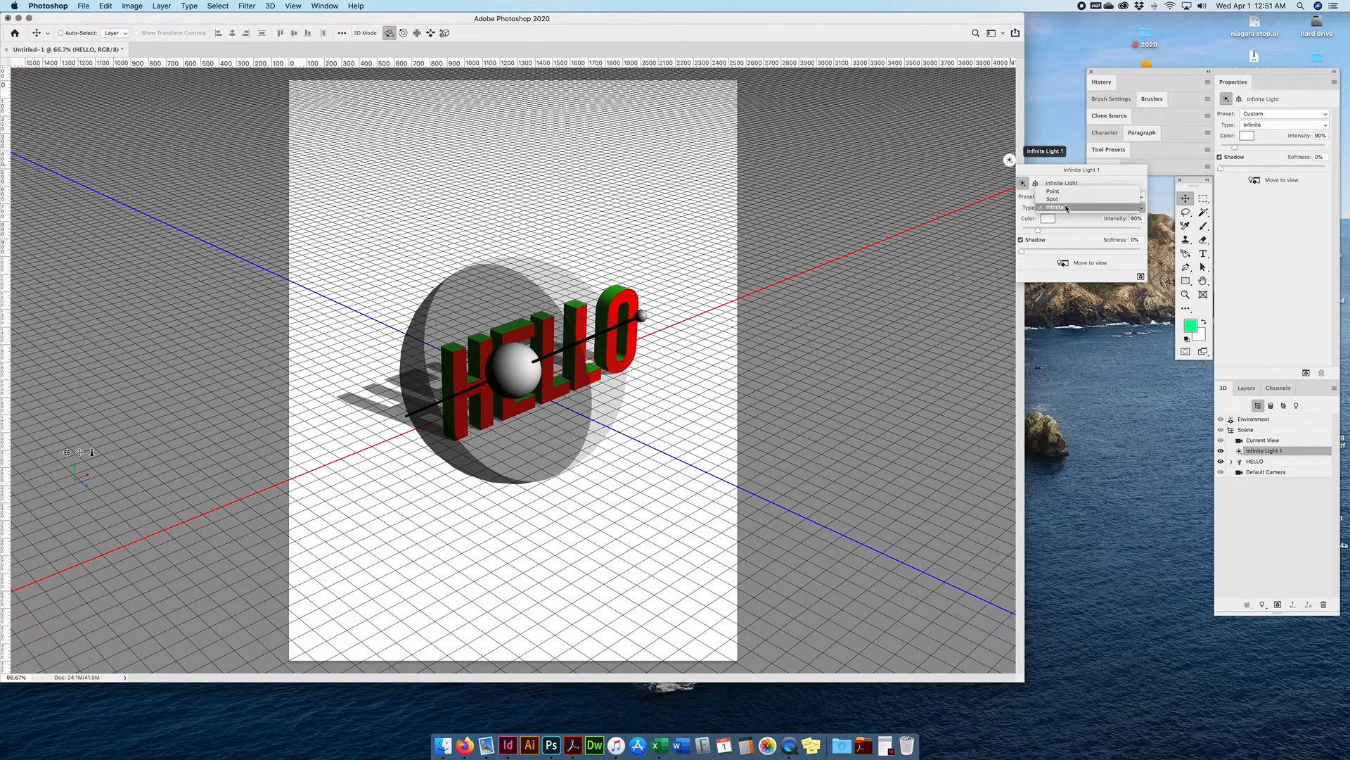
{"action": "left_click", "coordinate": [1065, 193]}
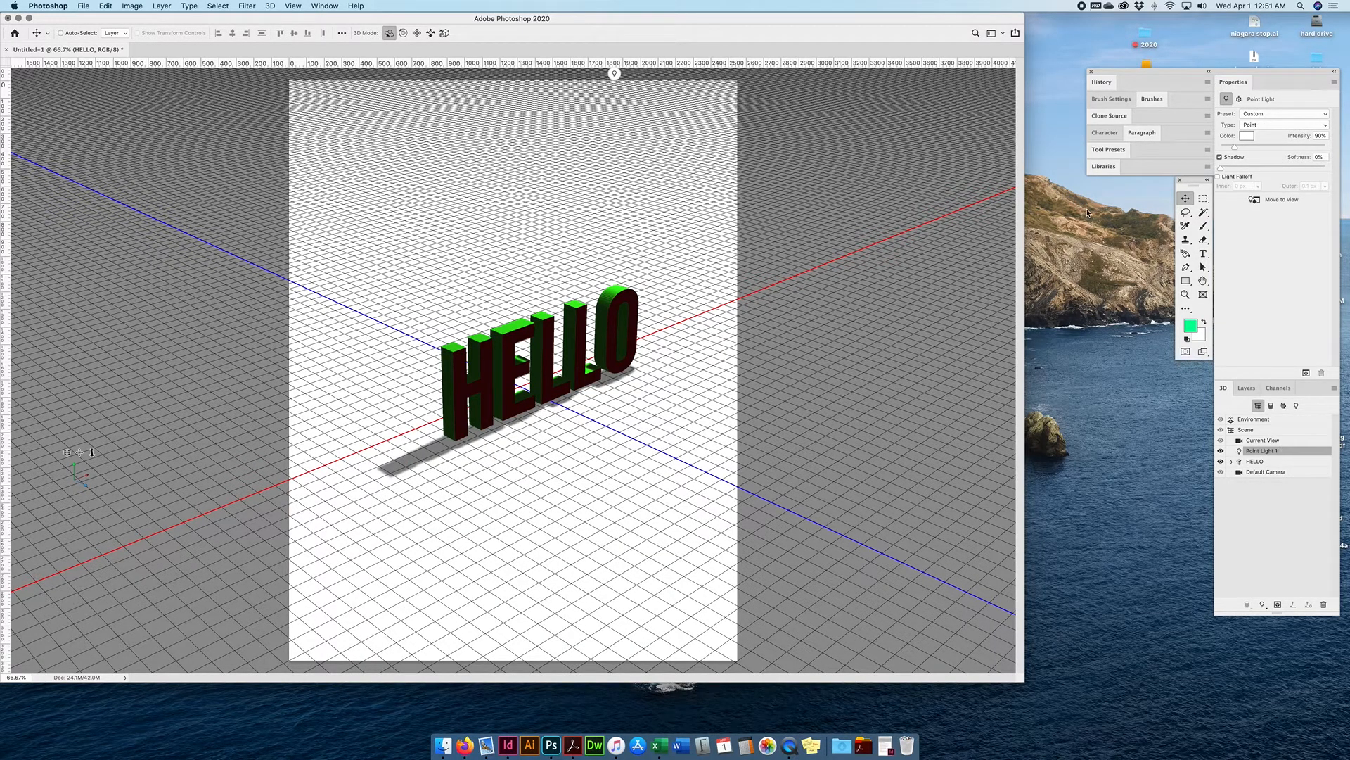
{"action": "left_click", "coordinate": [614, 73]}
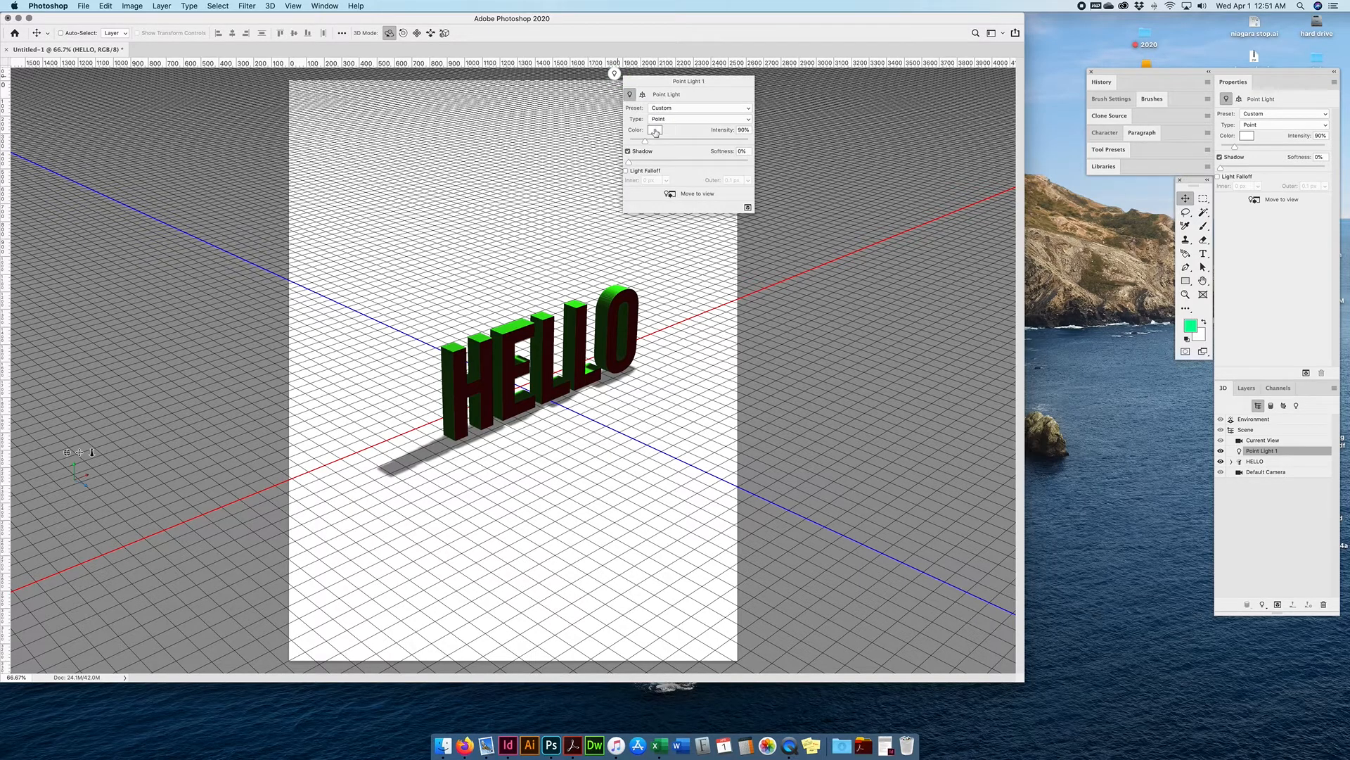
{"action": "left_click", "coordinate": [661, 118]}
{"action": "left_click", "coordinate": [664, 129]}
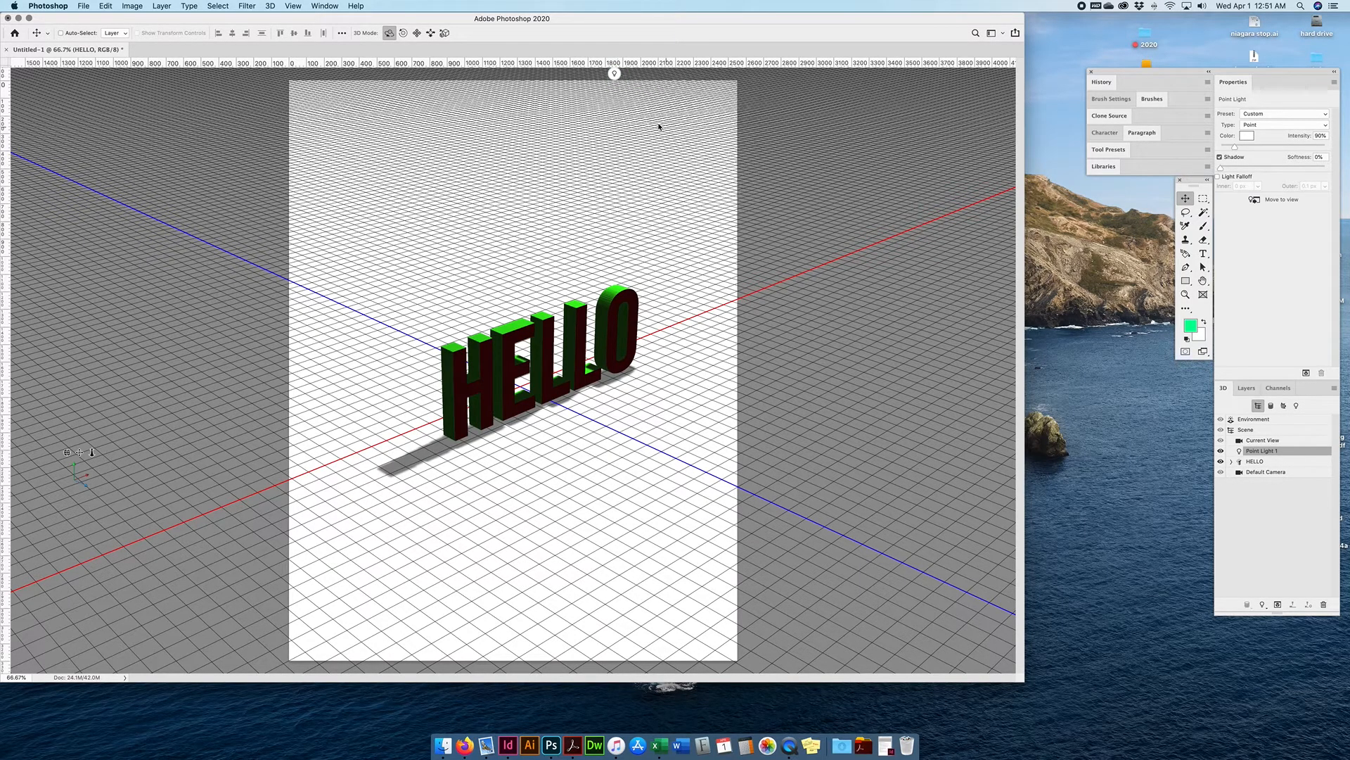
{"action": "left_click", "coordinate": [614, 73]}
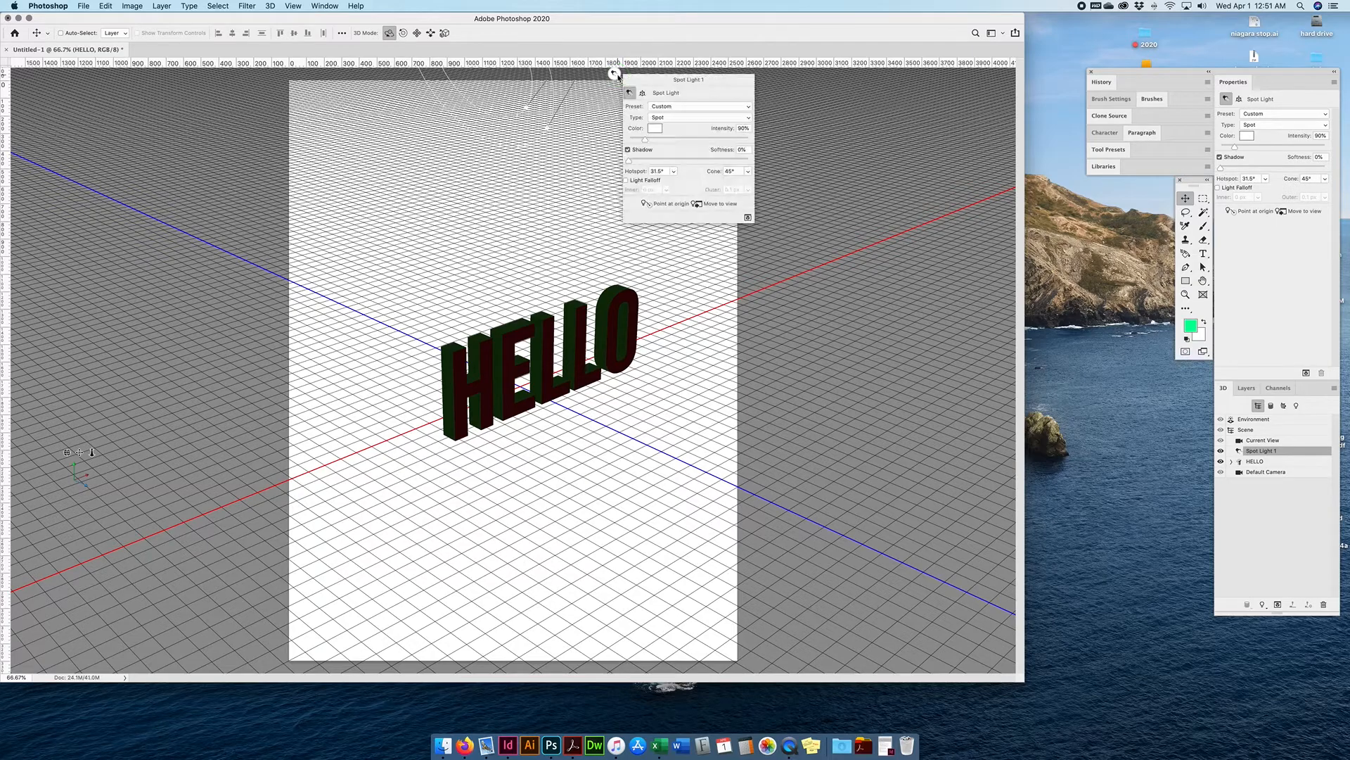
{"action": "left_click", "coordinate": [662, 118]}
{"action": "left_click", "coordinate": [664, 130]}
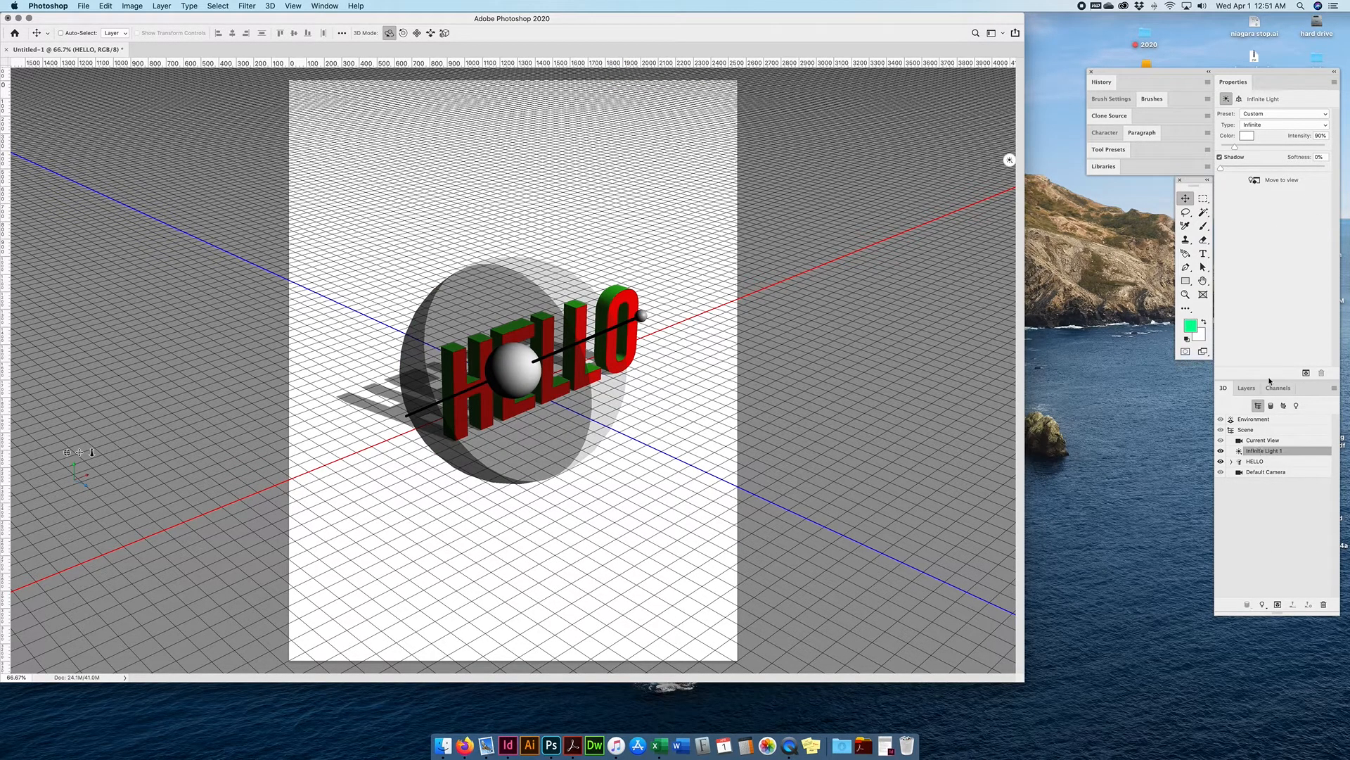
Set Infinite Light 1's color to yellow-green and raise its intensity to about 592%
{"action": "left_click", "coordinate": [1246, 135]}
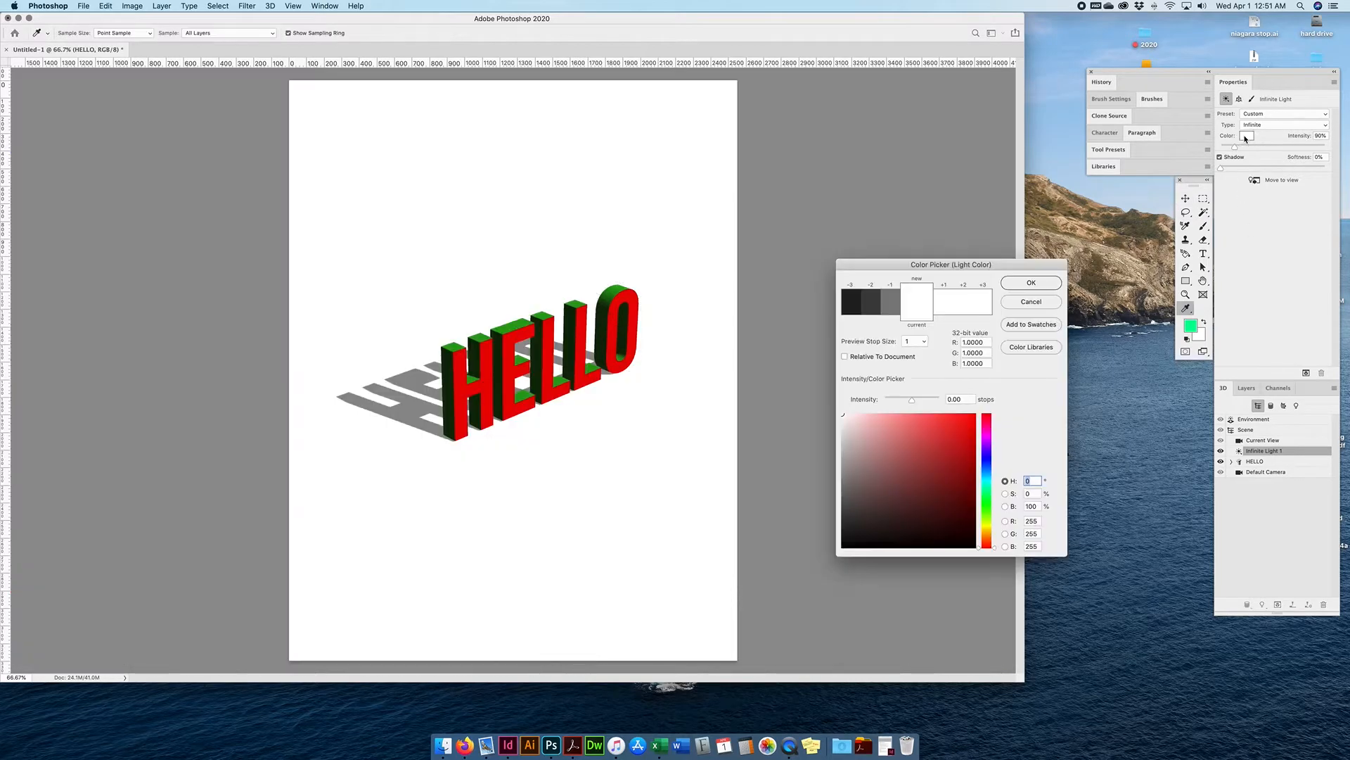
{"action": "left_click_drag", "start_coordinate": [987, 529], "coordinate": [984, 410]}
{"action": "left_click", "coordinate": [966, 429]}
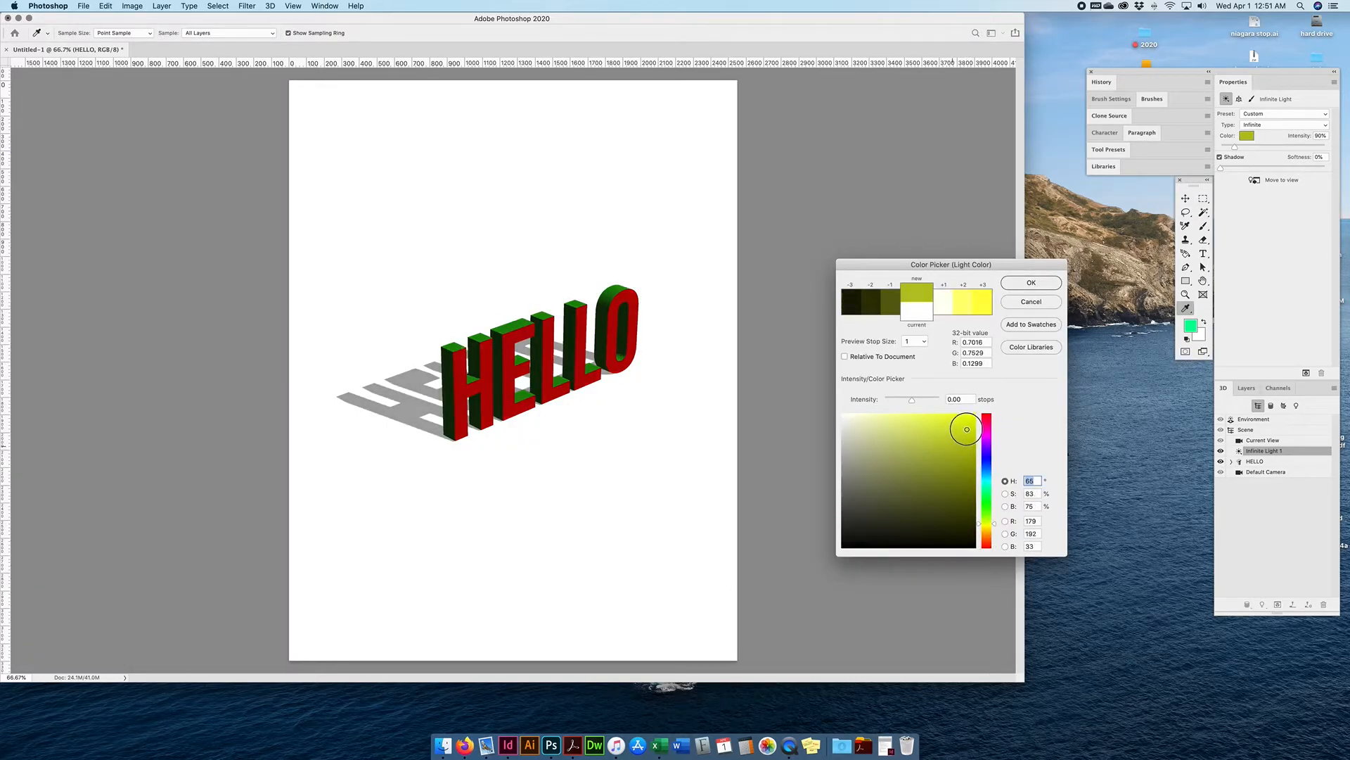
{"action": "left_click", "coordinate": [1037, 289]}
{"action": "left_click_drag", "start_coordinate": [1236, 147], "coordinate": [1293, 148]}
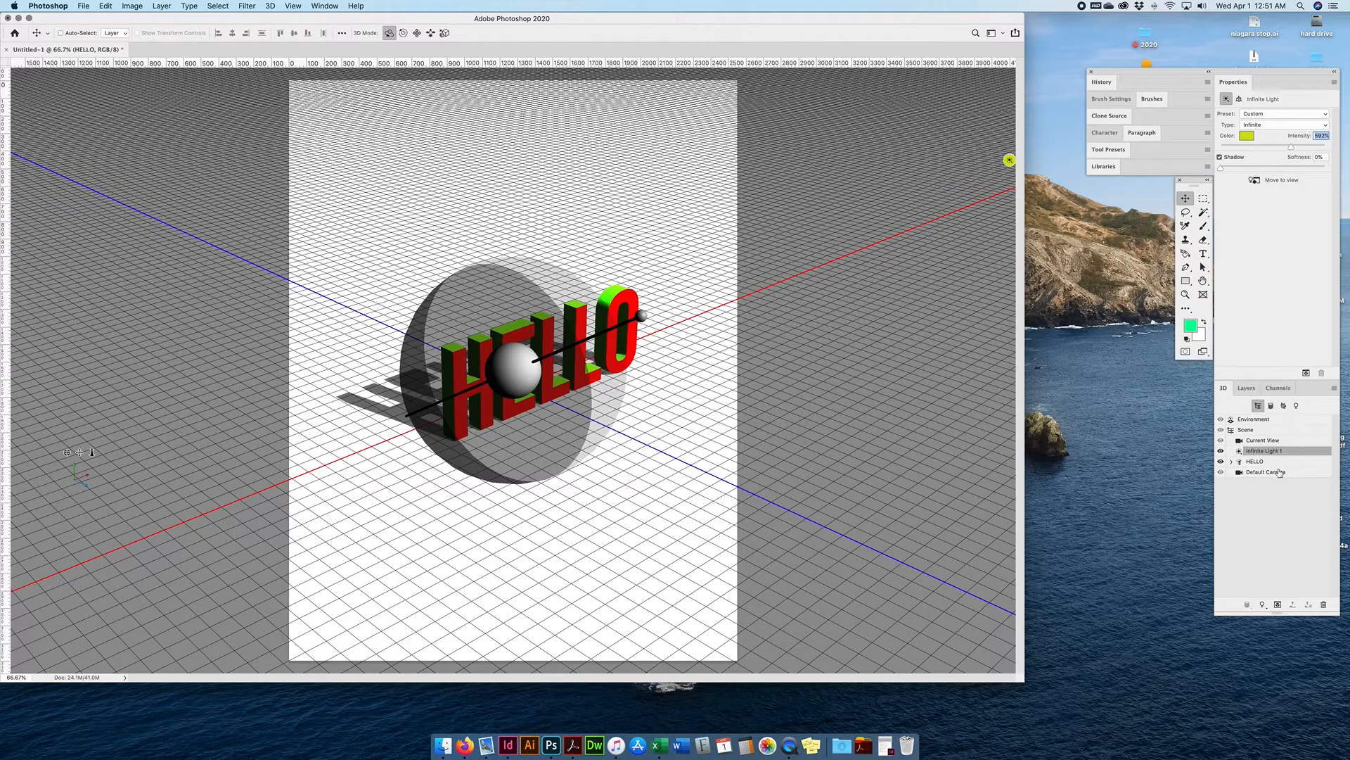
View the options for adding new lights and the coordinate properties of the HELLO mesh
{"action": "left_click", "coordinate": [1262, 606]}
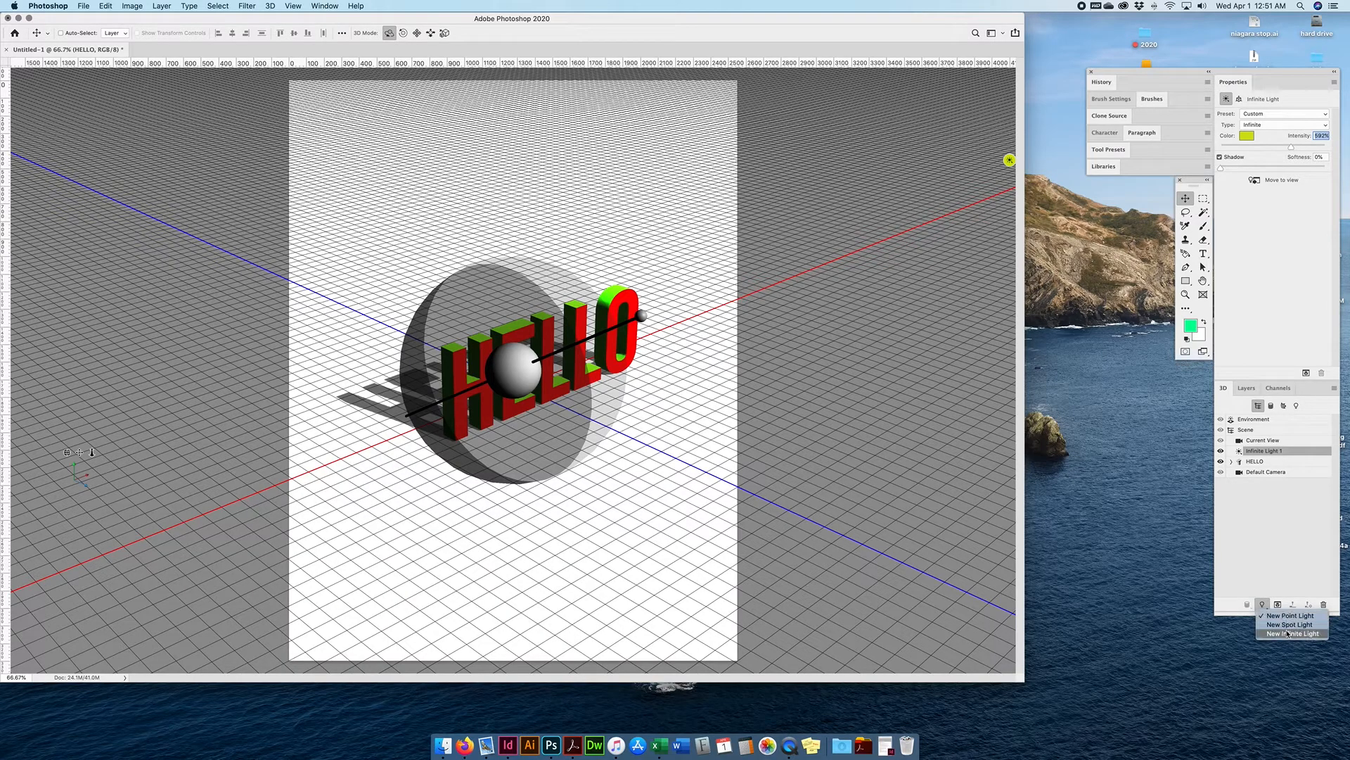
{"action": "left_click", "coordinate": [1268, 554]}
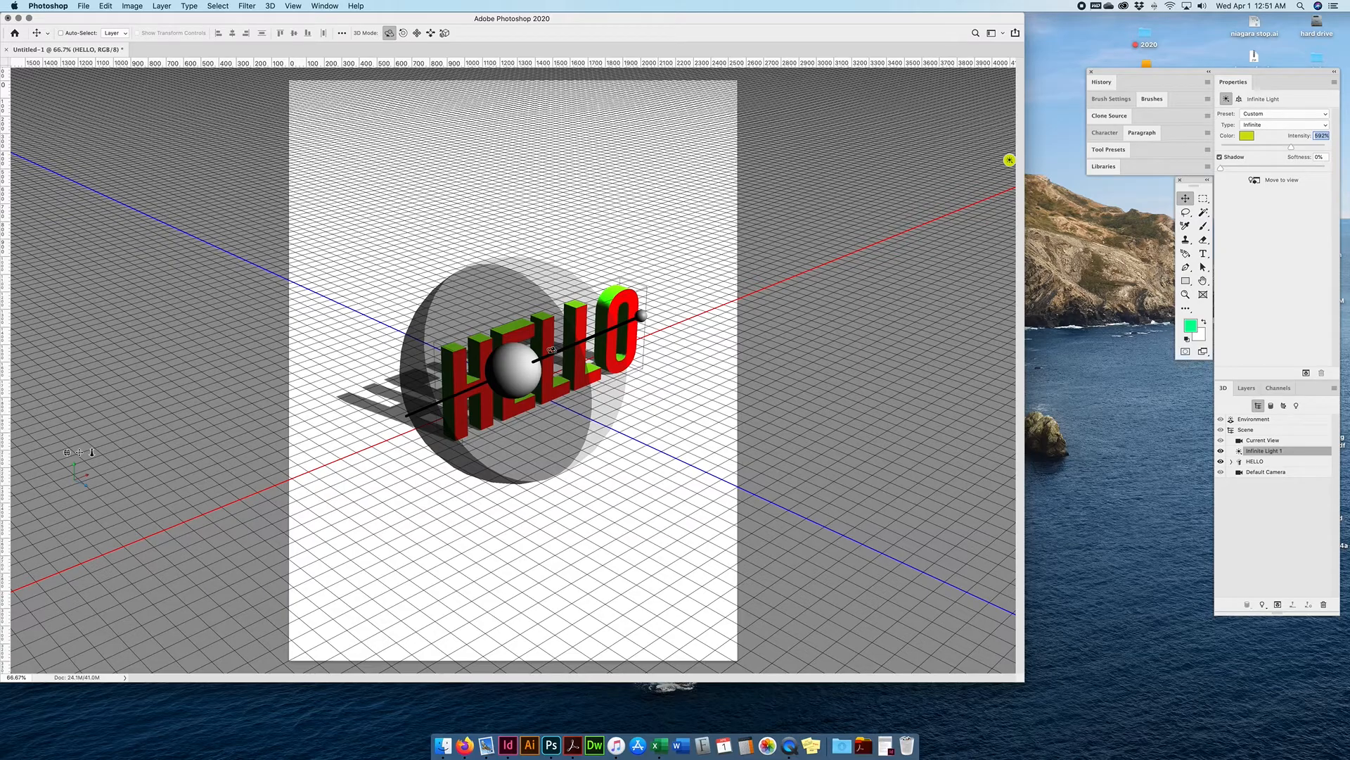
{"action": "left_click_drag", "start_coordinate": [1024, 681], "coordinate": [1341, 727]}
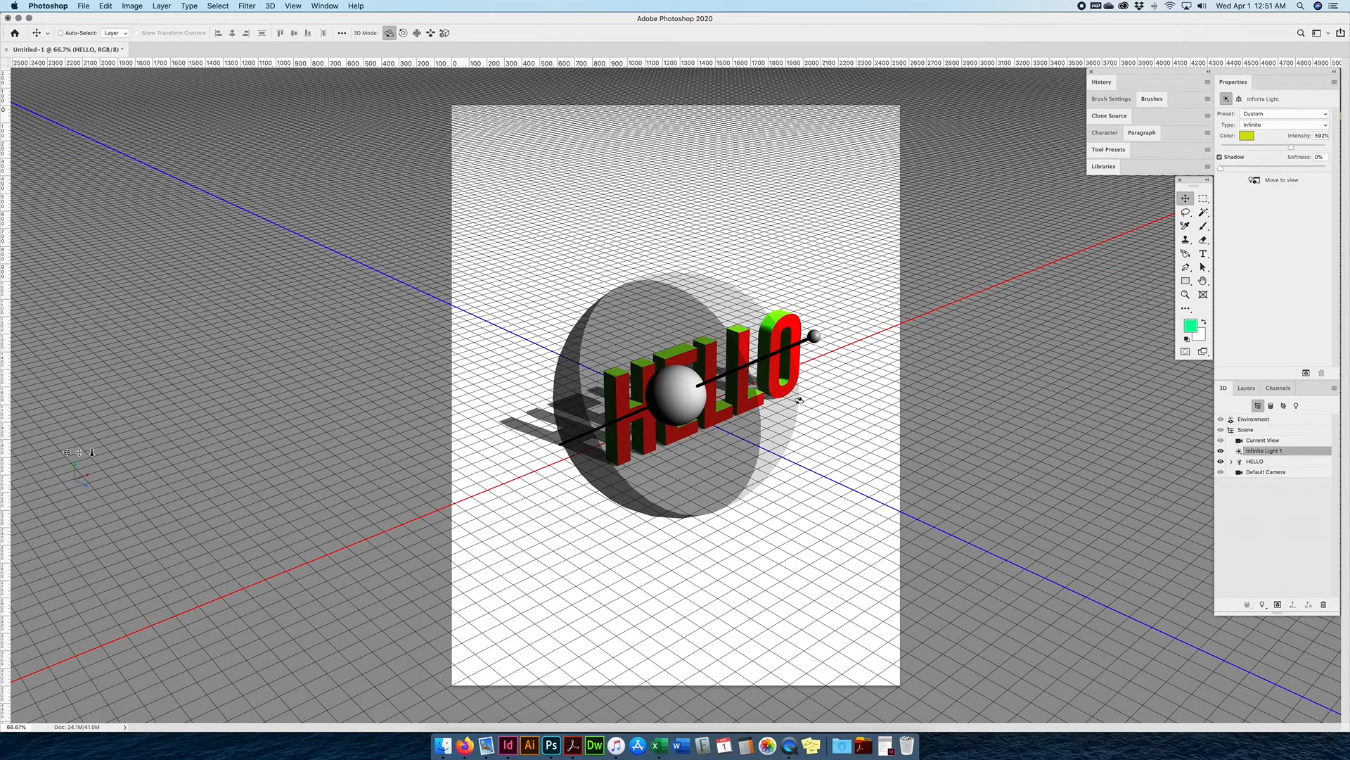
{"action": "left_click", "coordinate": [1262, 461]}
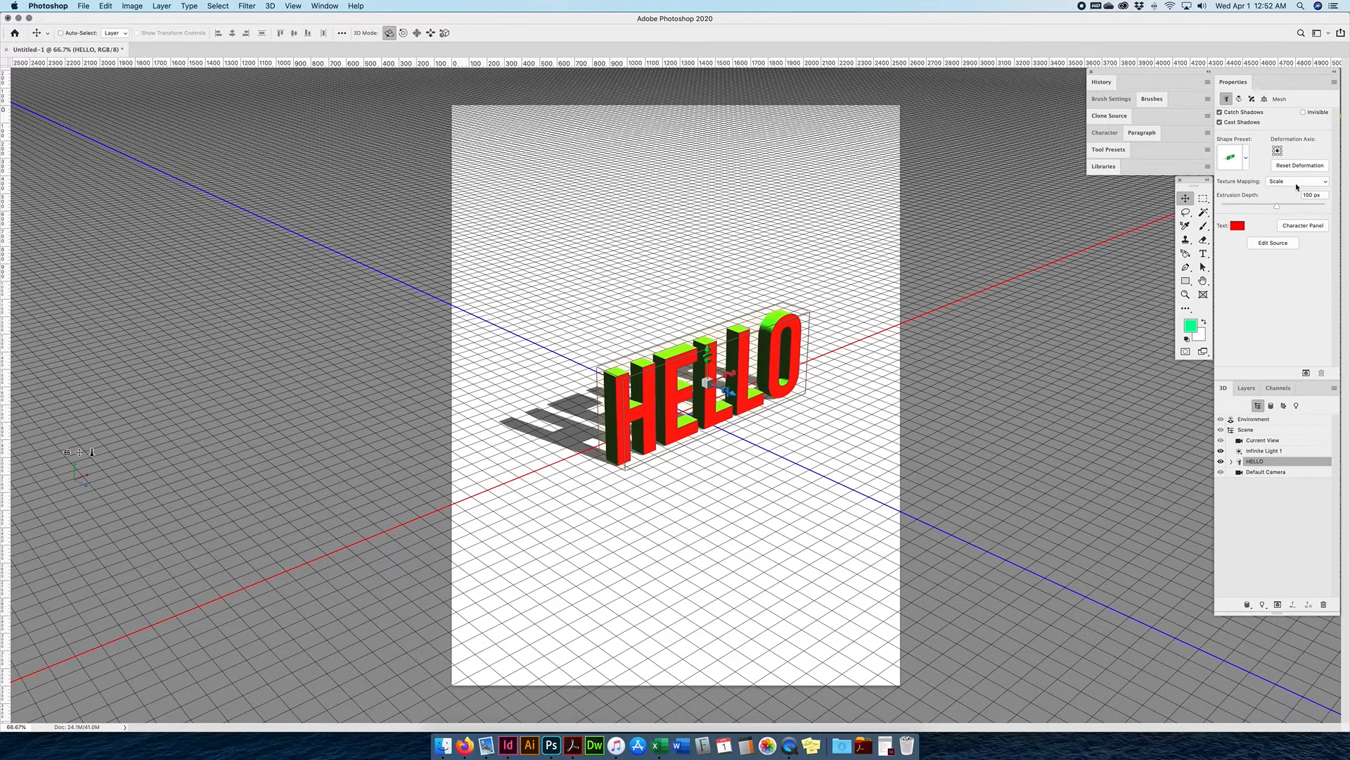
{"action": "left_click", "coordinate": [1264, 98]}
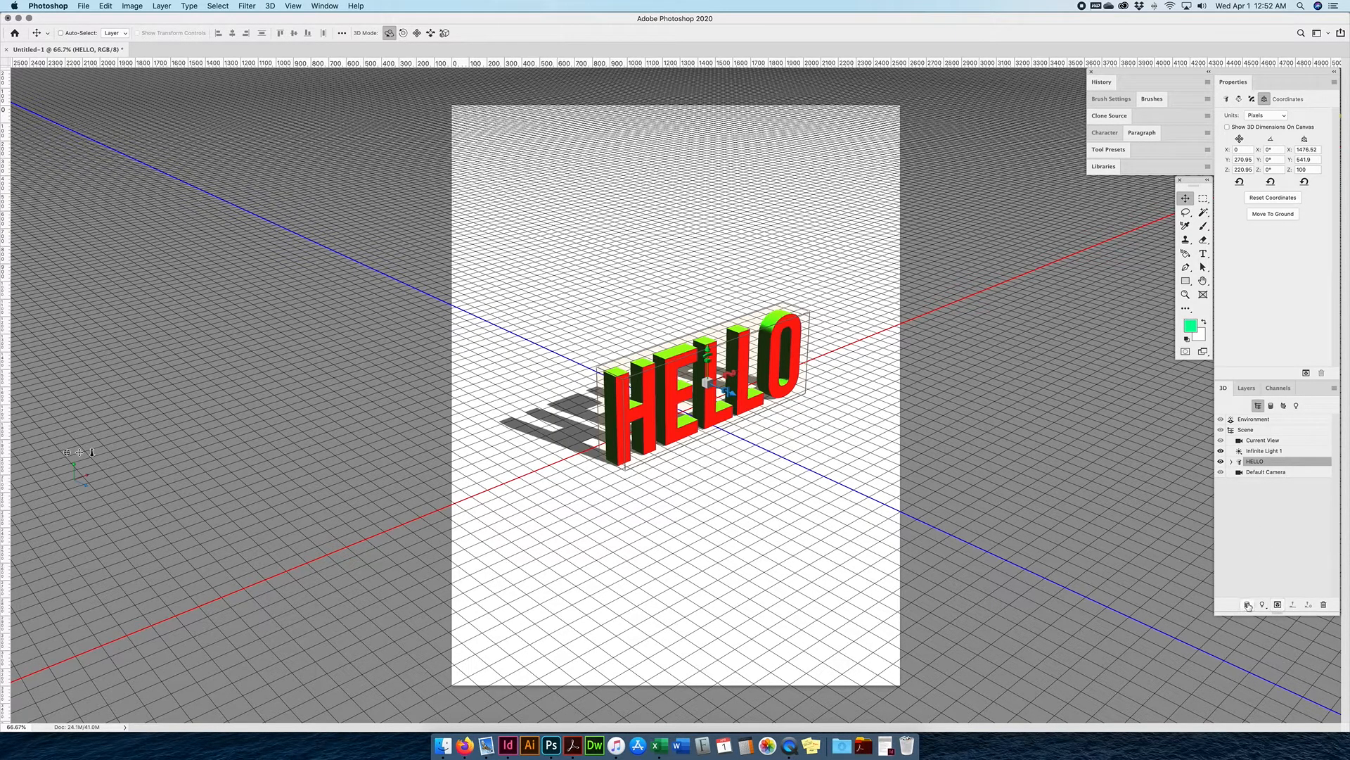
Convert the HELLO 3D layer to a smart object and move it to about X 251 px, Y 1167 px
{"action": "left_click", "coordinate": [1247, 389]}
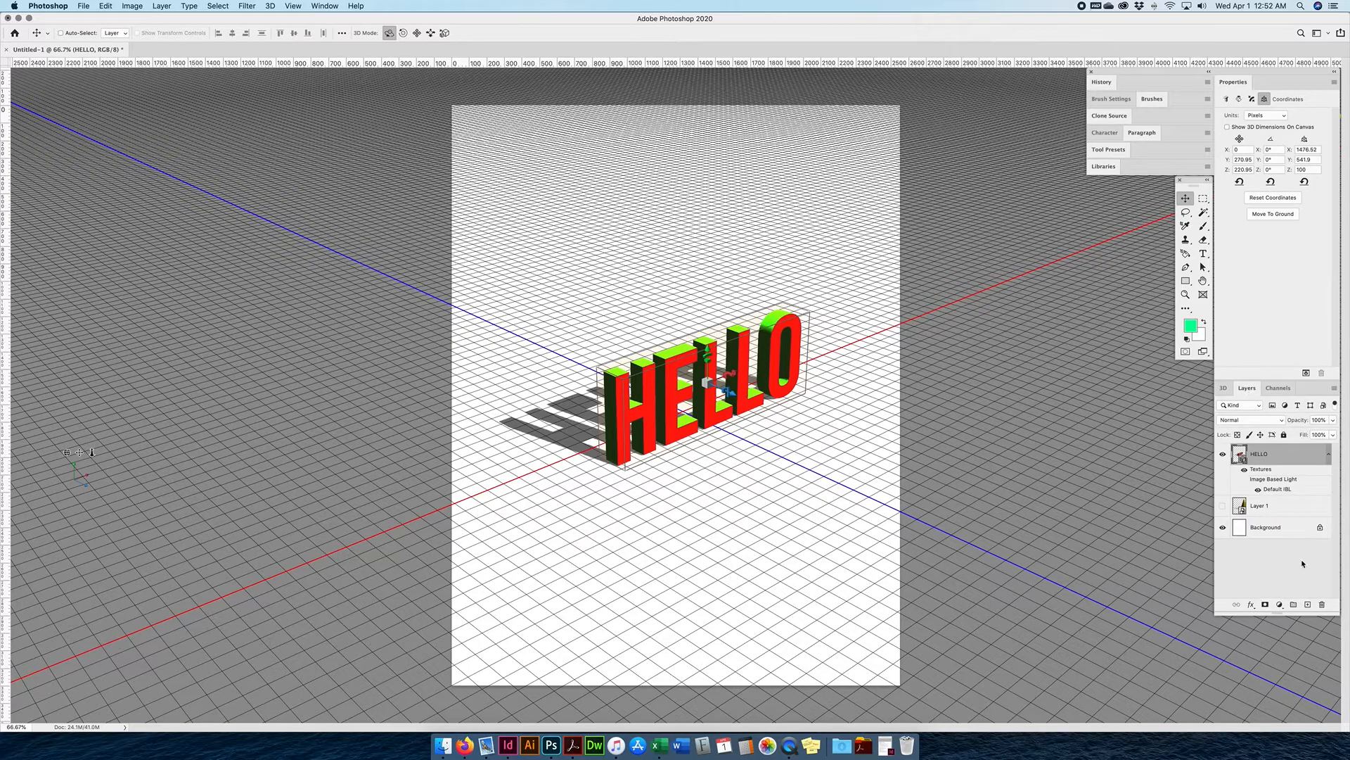
{"action": "left_click", "coordinate": [1297, 532]}
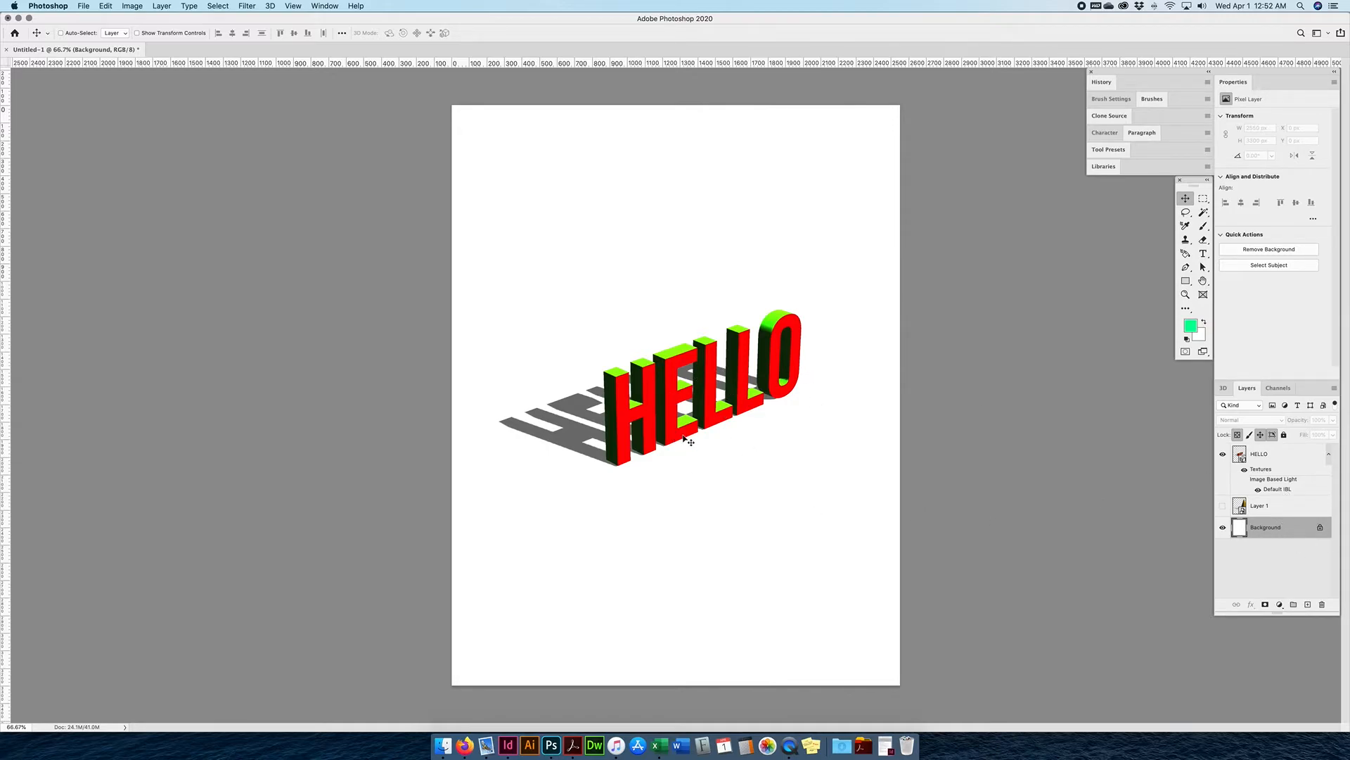
{"action": "right_click", "coordinate": [1307, 457]}
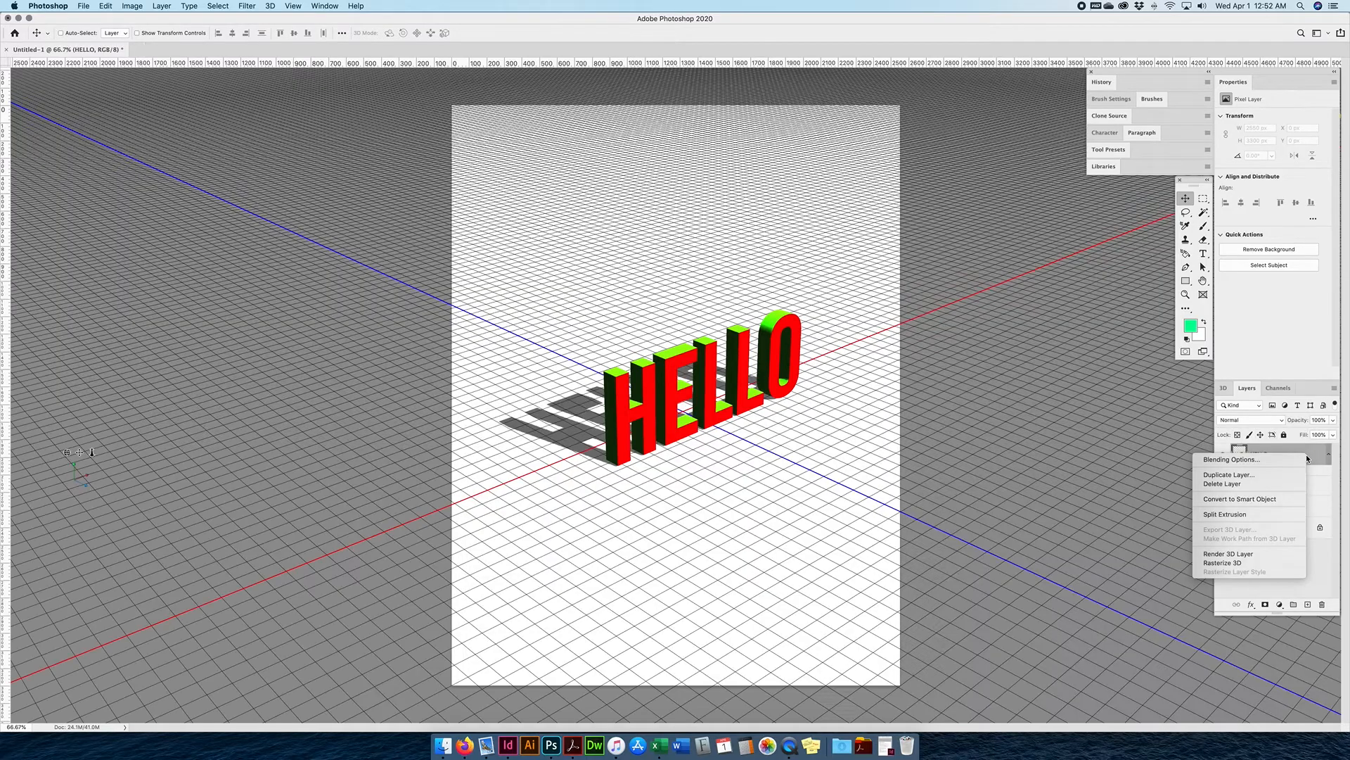
{"action": "left_click", "coordinate": [1243, 500]}
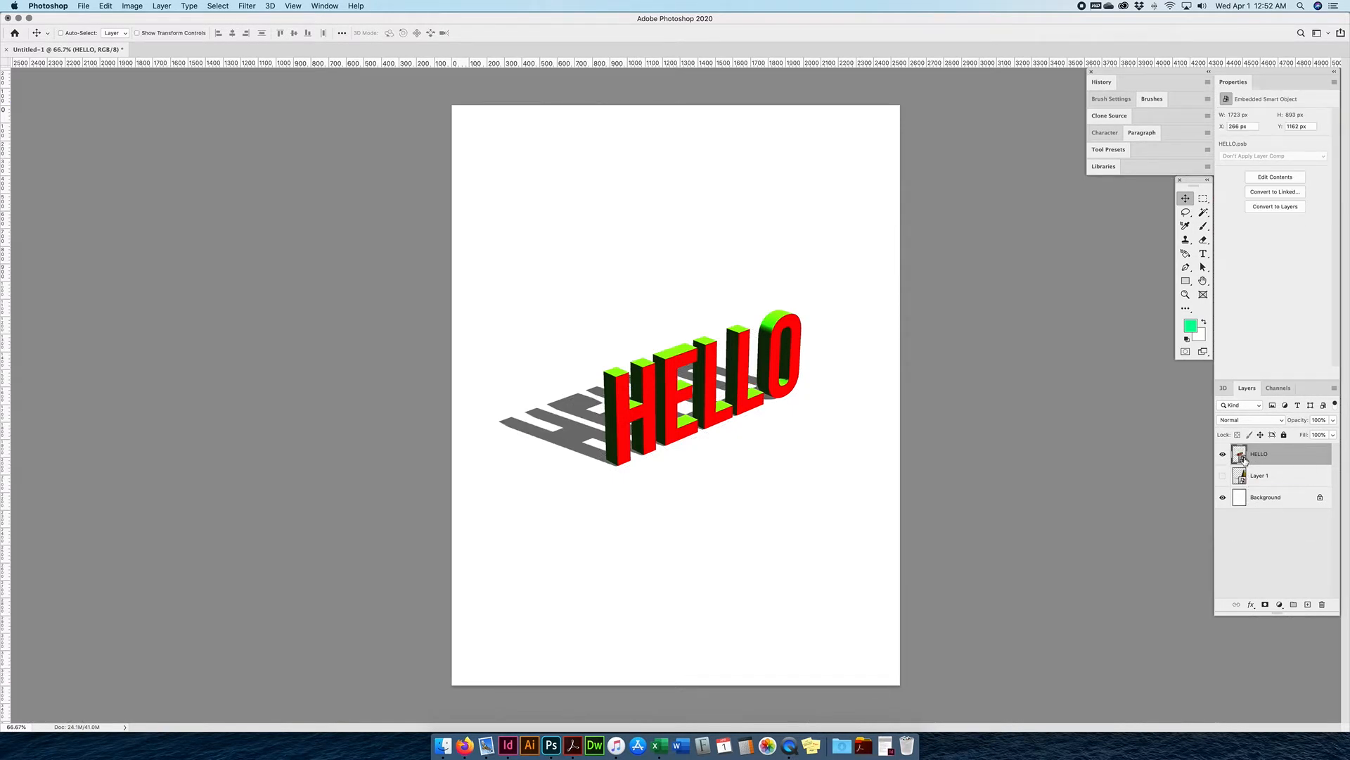
{"action": "left_click_drag", "start_coordinate": [652, 399], "coordinate": [682, 443]}
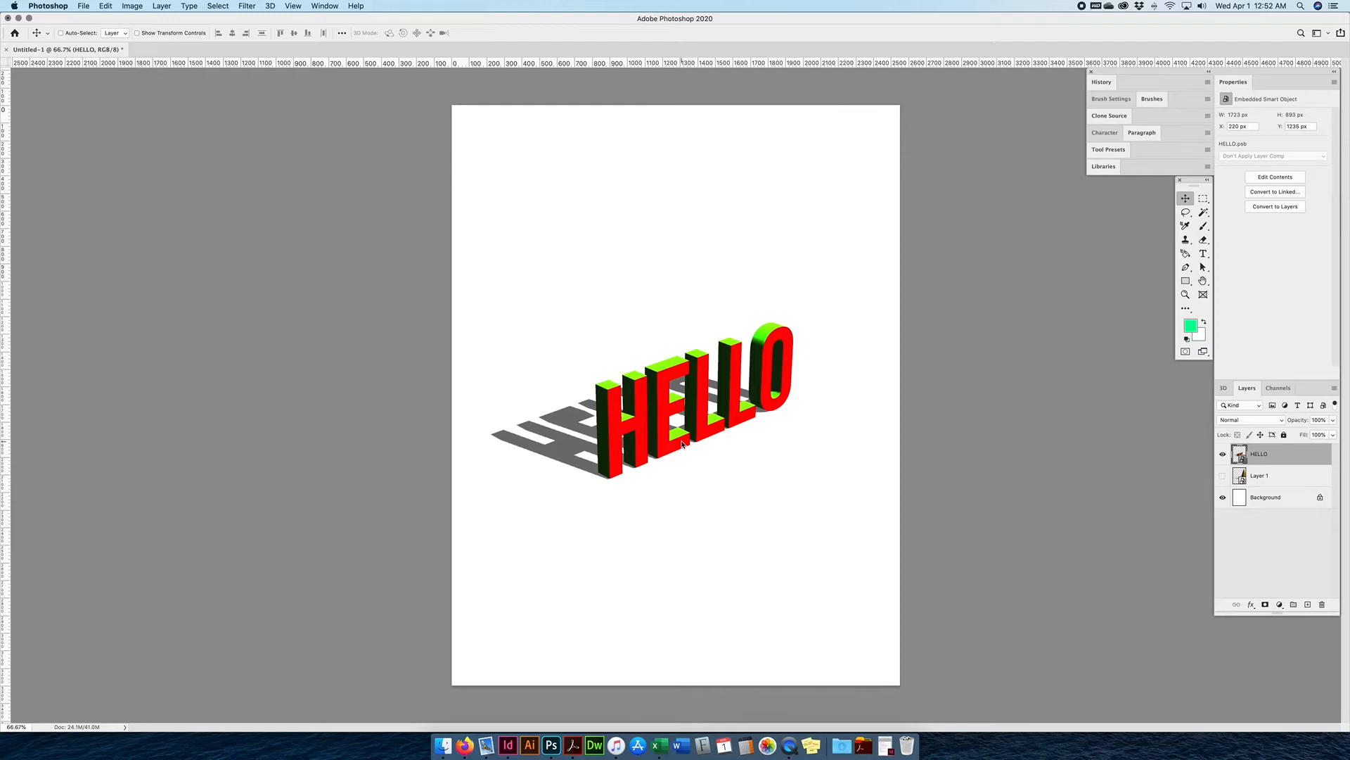
{"action": "left_click_drag", "start_coordinate": [677, 391], "coordinate": [682, 380]}
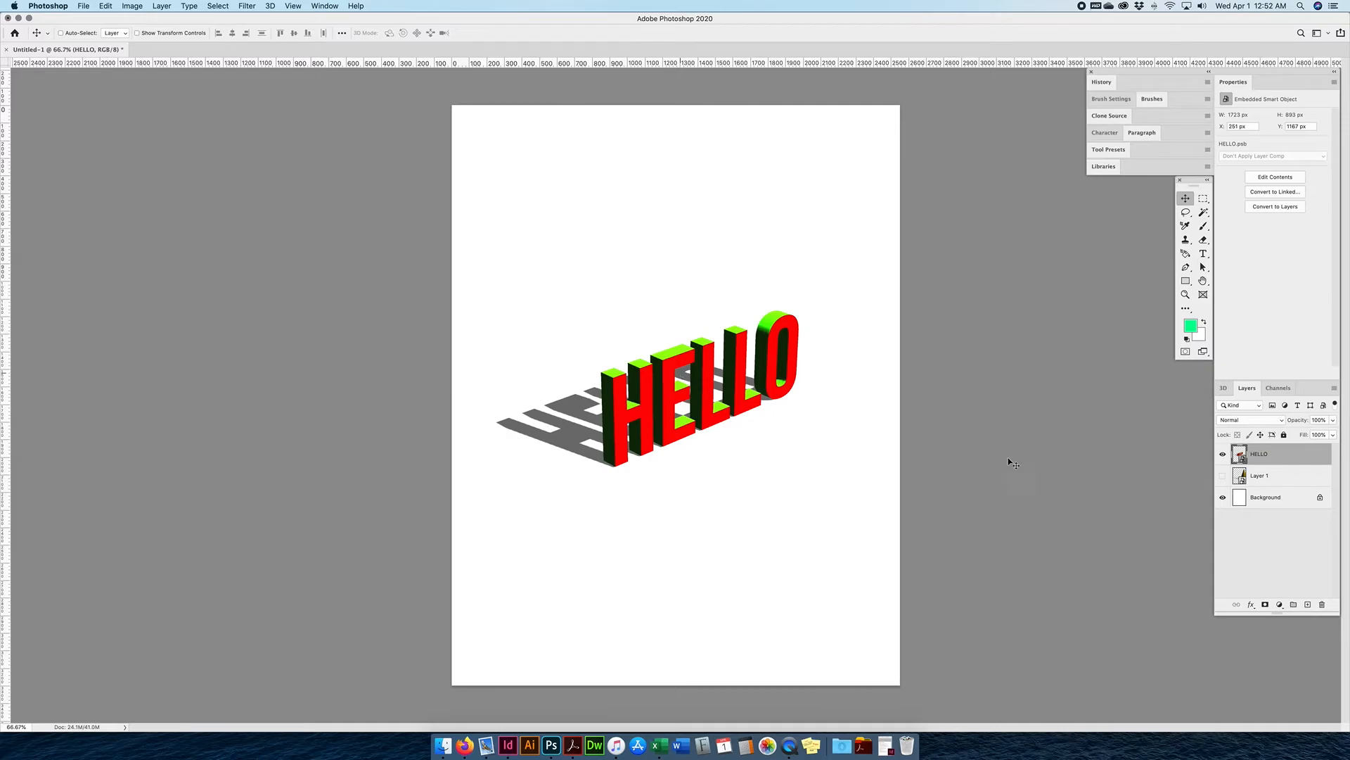
Switch to the Graphic and Web workspace and move the floating 3D panel slightly away from the HELLO artwork
{"action": "left_click", "coordinate": [324, 6]}
{"action": "mouse_move", "coordinate": [366, 28]}
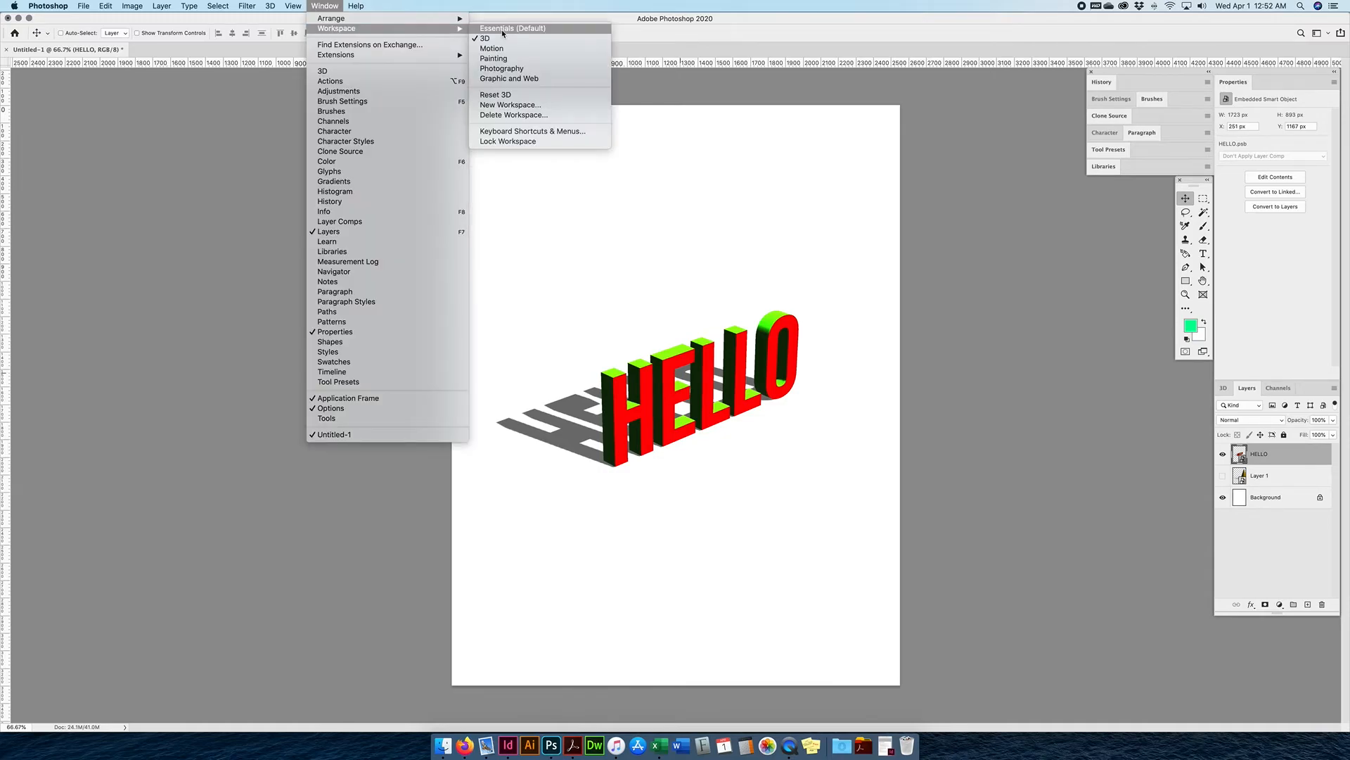
{"action": "left_click", "coordinate": [509, 78]}
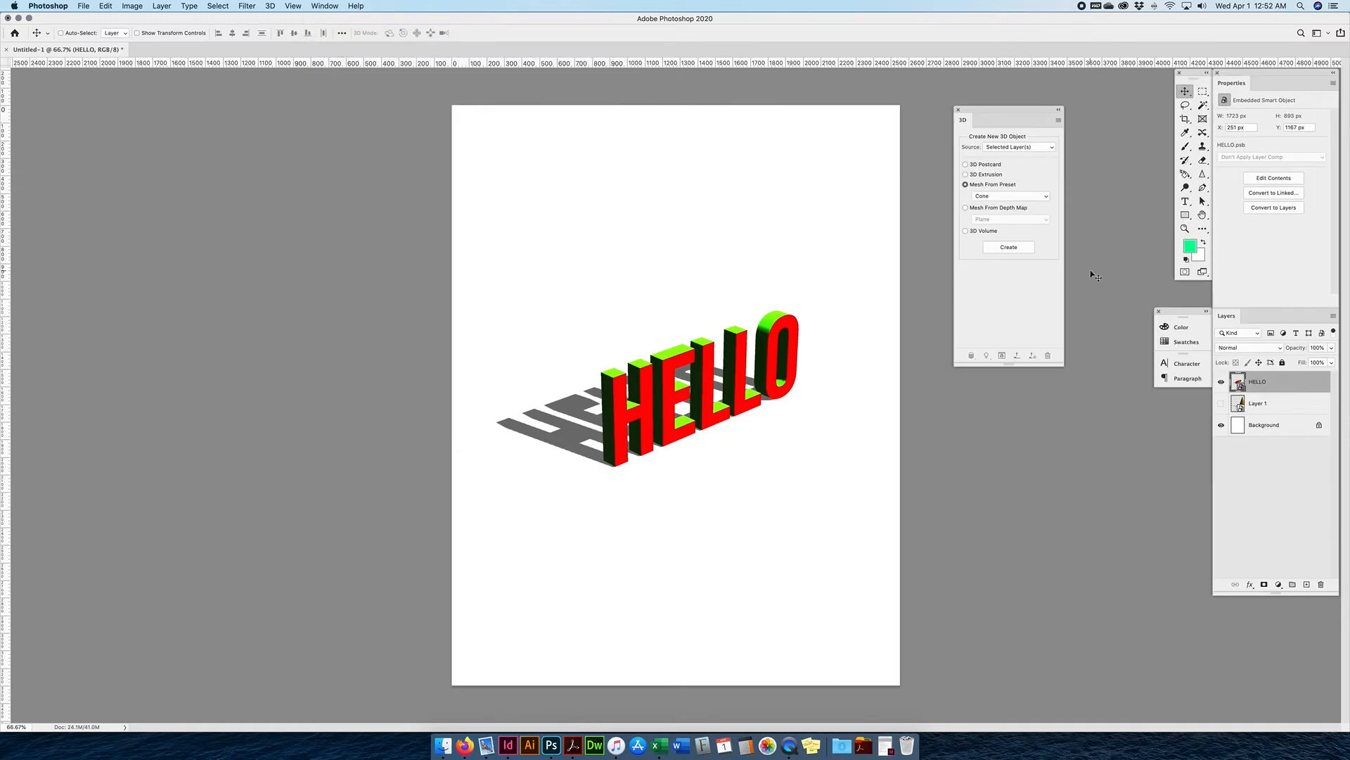
{"action": "left_click_drag", "start_coordinate": [1002, 112], "coordinate": [1042, 107]}
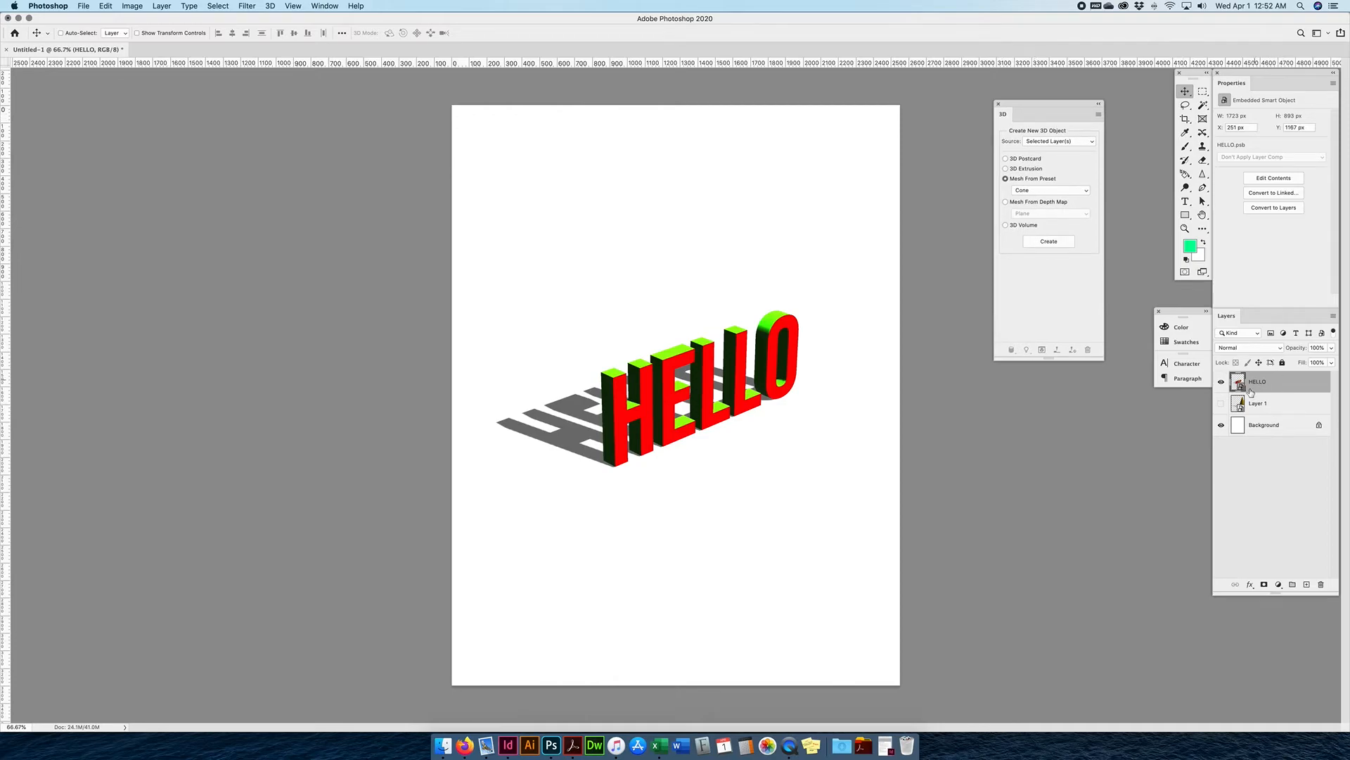